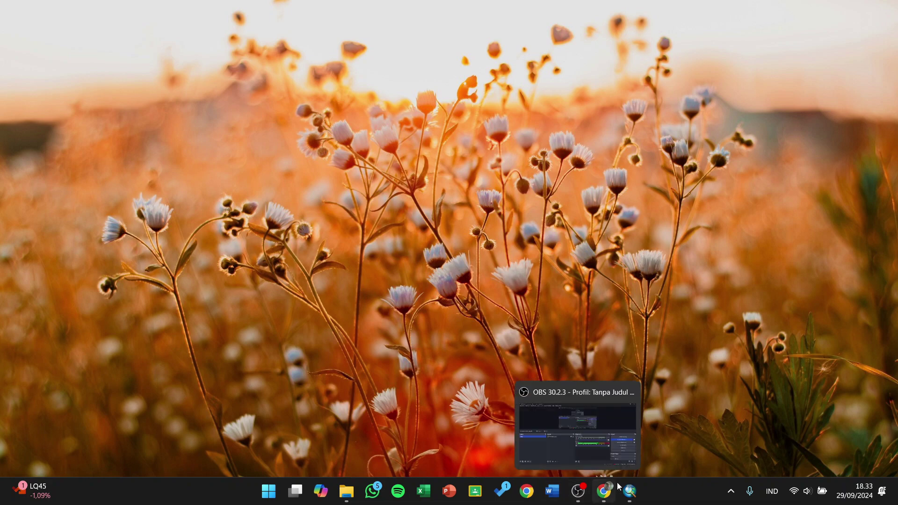
Step: Examine the contents of the Data DEM Pulau Enggano and SHP Pulau Enggano folders in Project Kerentanan Tsunami Final
click(603, 491)
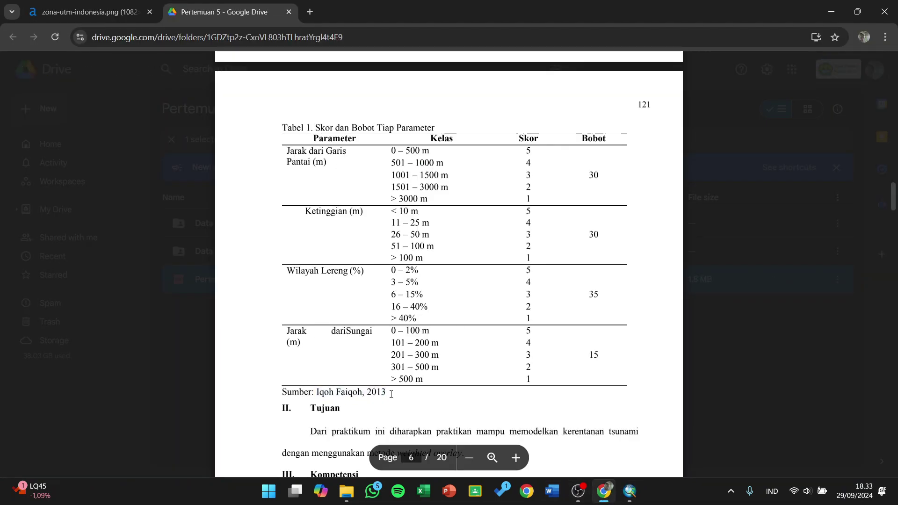
click(346, 491)
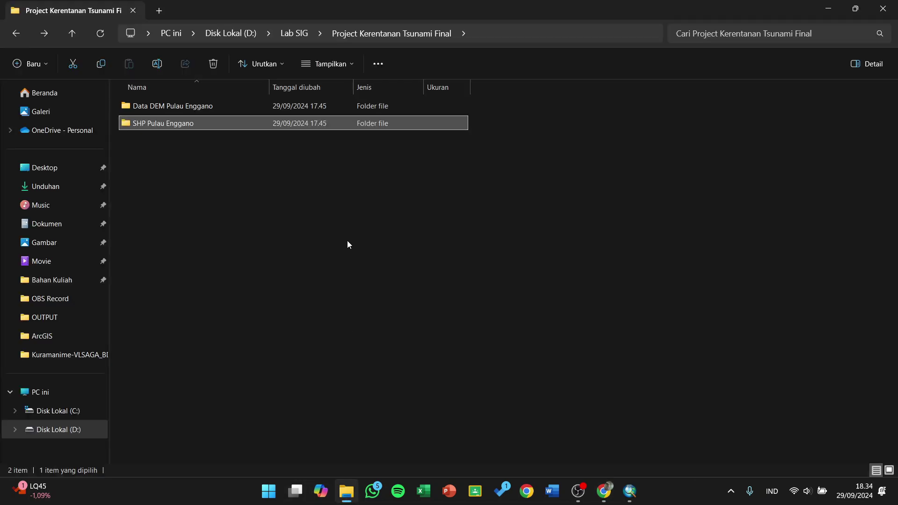
double_click(202, 109)
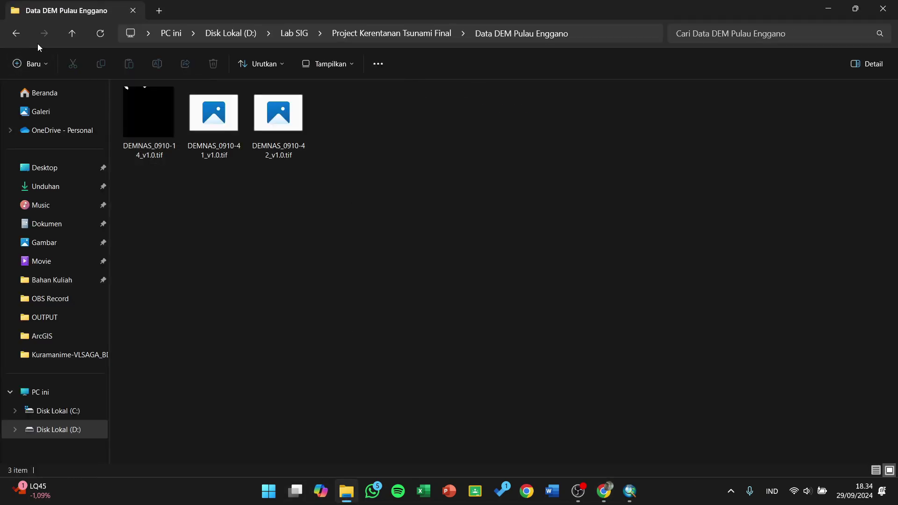
click(17, 37)
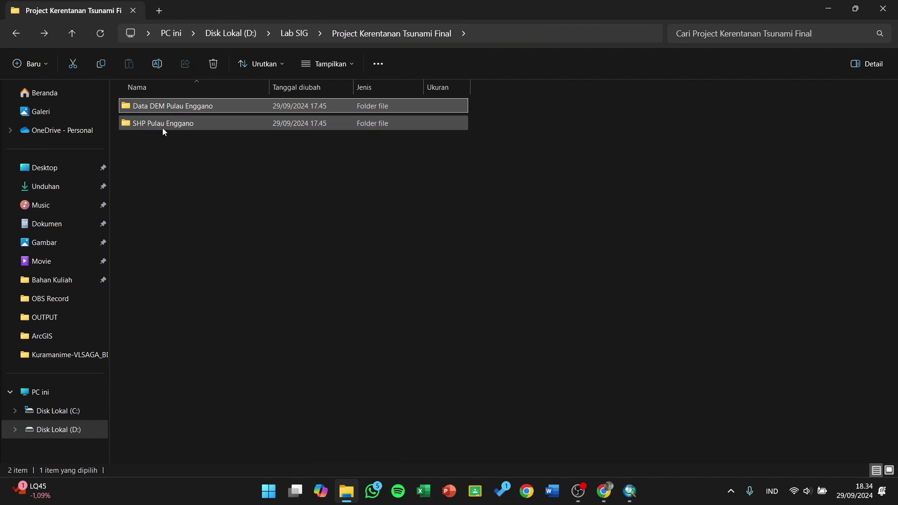
click(163, 128)
double_click(162, 127)
click(17, 33)
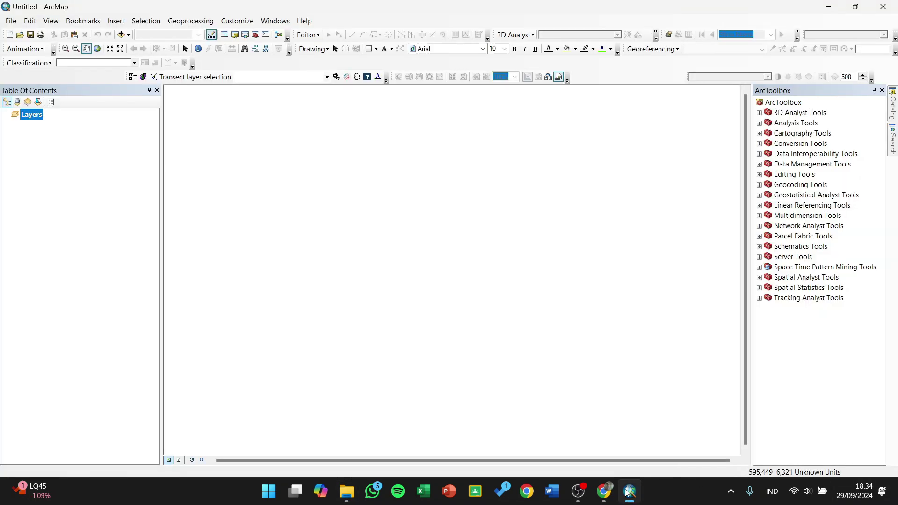
Step: Switch to ArcMap and add all three DEMNAS .tif rasters from the Data DEM Pulau Enggano folder to the Layers data frame
right_click(36, 121)
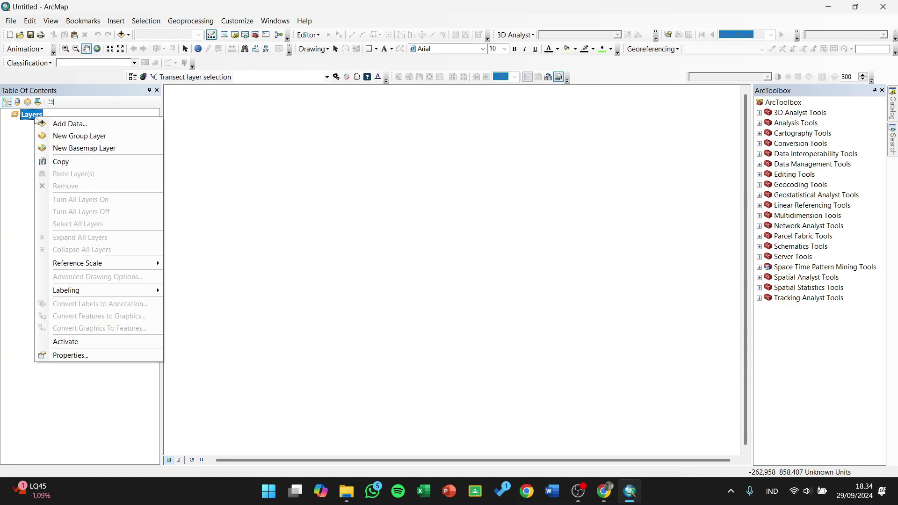
click(47, 124)
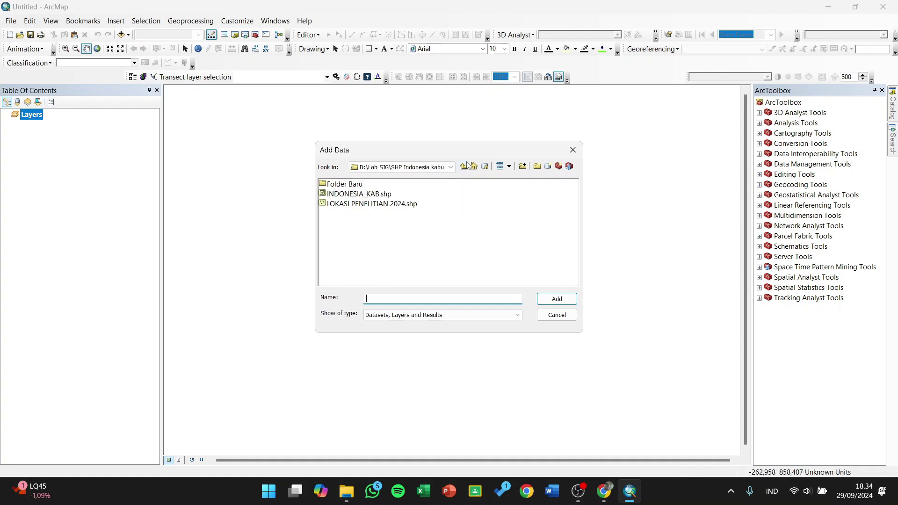
click(449, 168)
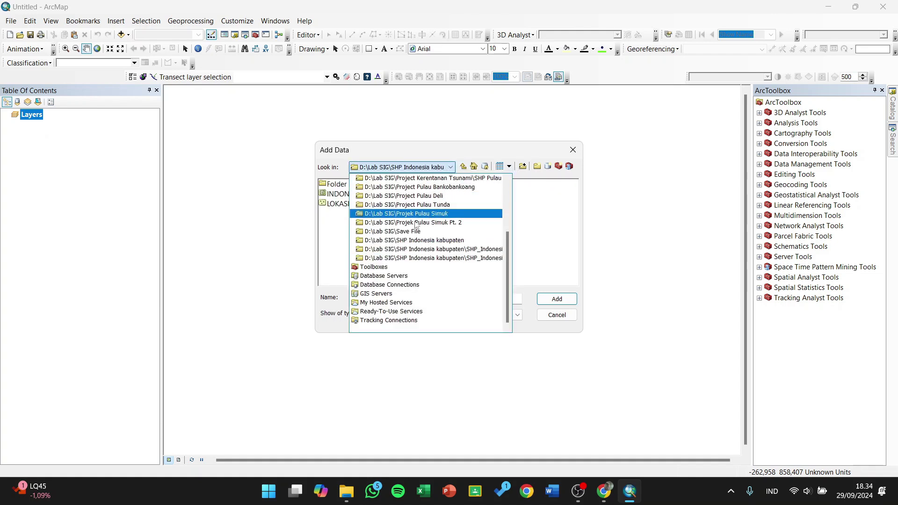
scroll(407, 234, up, 5)
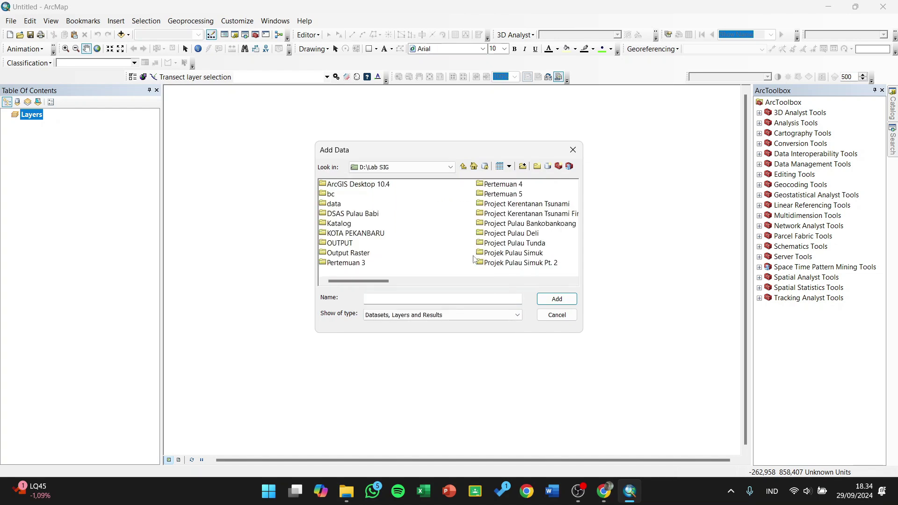
drag(386, 281, 439, 281)
double_click(390, 214)
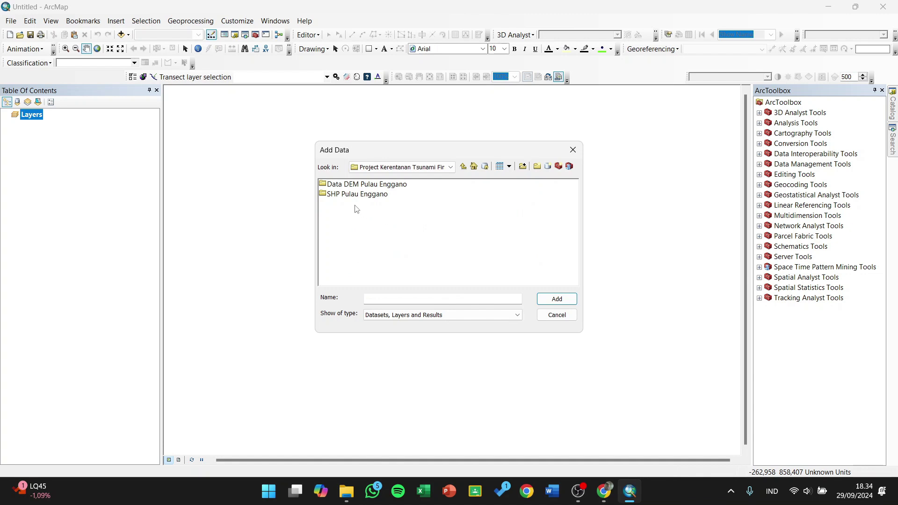
double_click(355, 186)
click(367, 204)
key(ctrl+a)
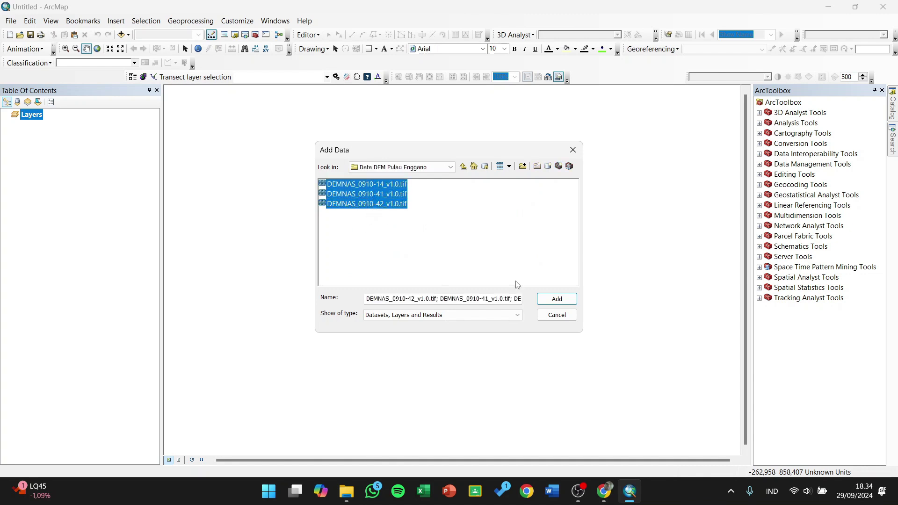
click(556, 299)
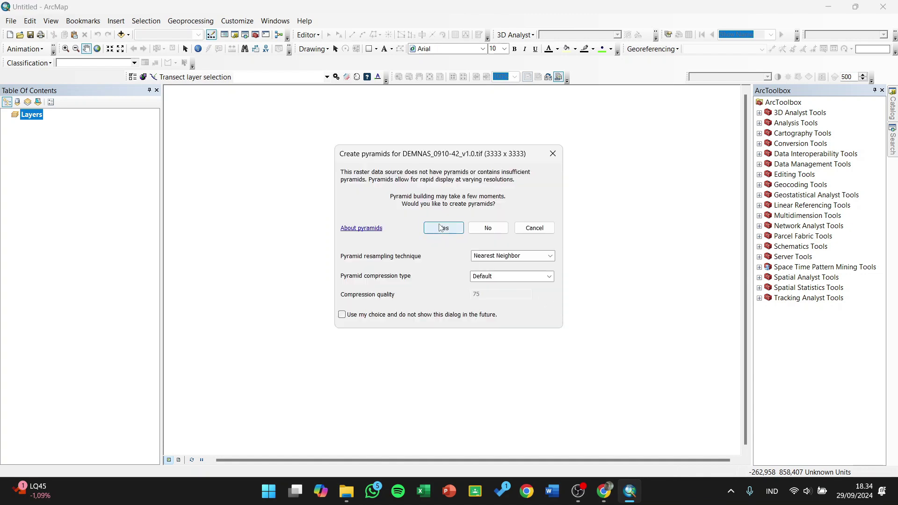
Step: Build pyramids for each of the three DEMNAS rasters with Nearest Neighbor resampling and default compression
click(440, 228)
click(443, 227)
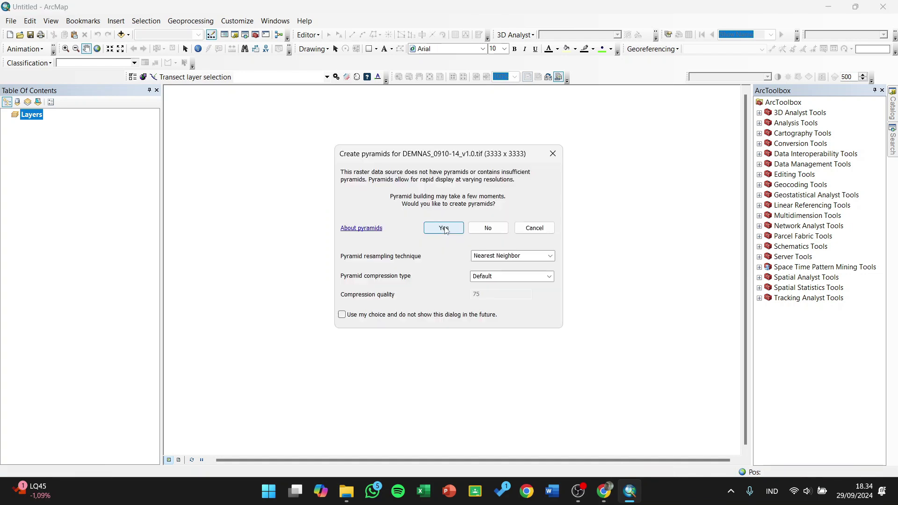
click(443, 228)
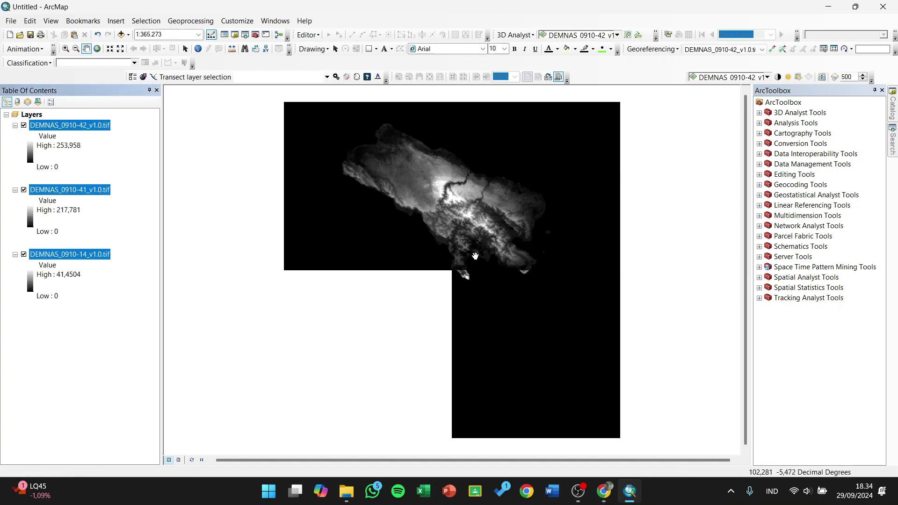
Step: Start the Mosaic To New Raster tool and set the three DEMNAS layers as its input rasters
drag(492, 239, 482, 263)
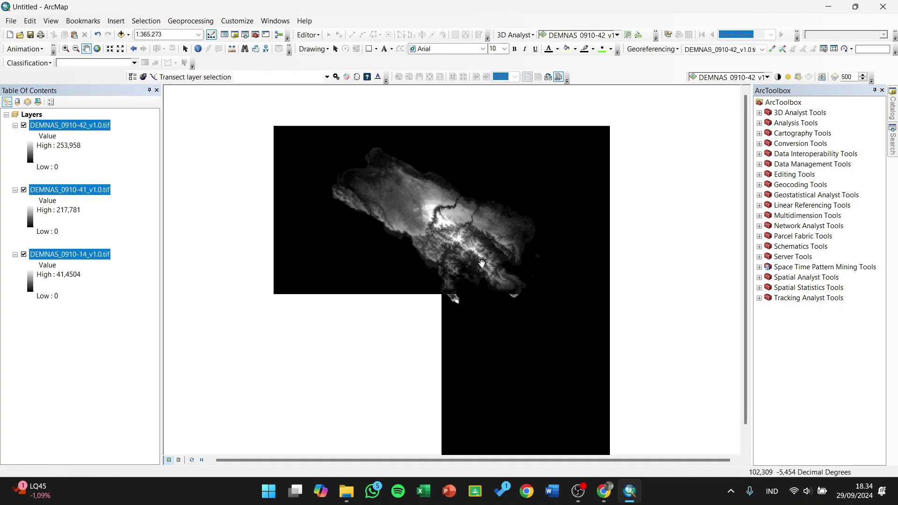
scroll(481, 263, down, 3)
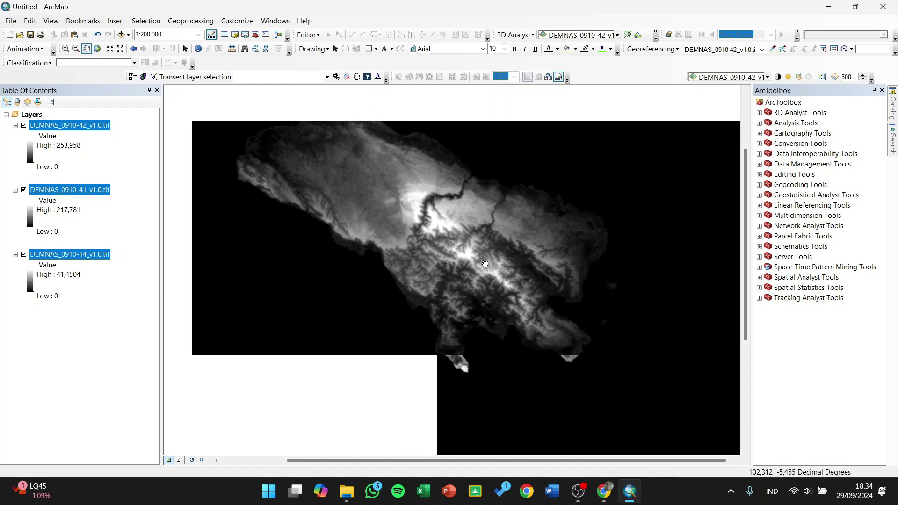
drag(469, 314, 476, 273)
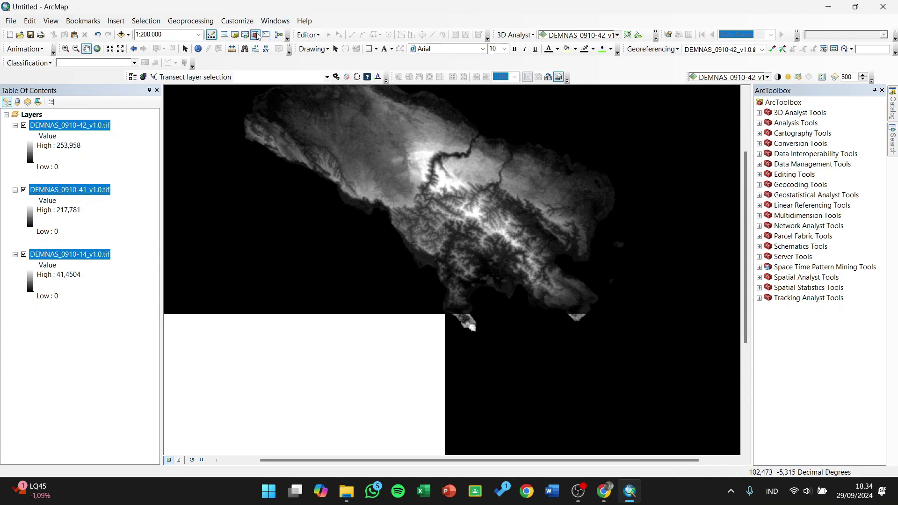
click(760, 164)
scroll(801, 257, down, 1)
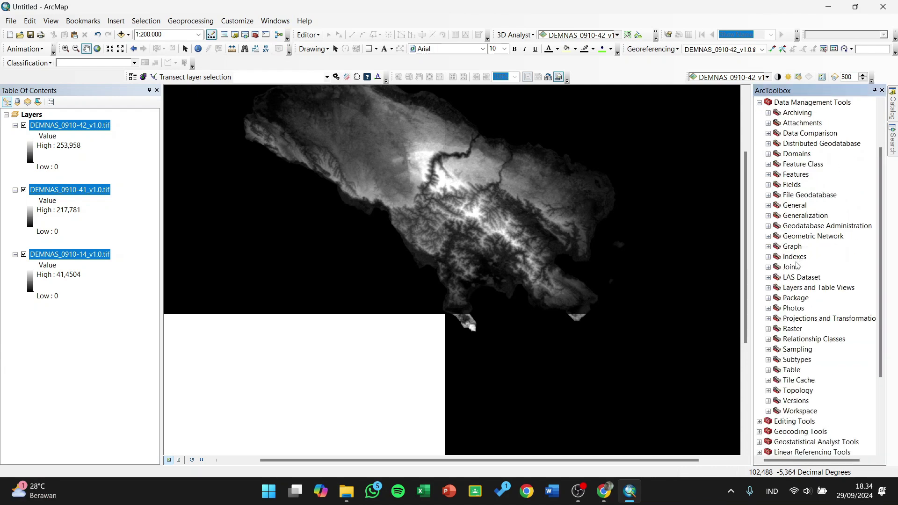
click(769, 329)
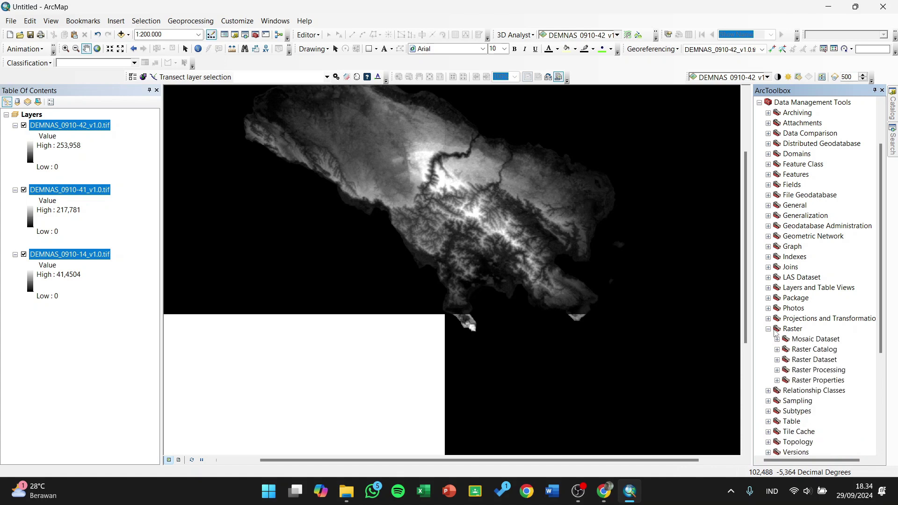
scroll(777, 308, down, 2)
click(776, 298)
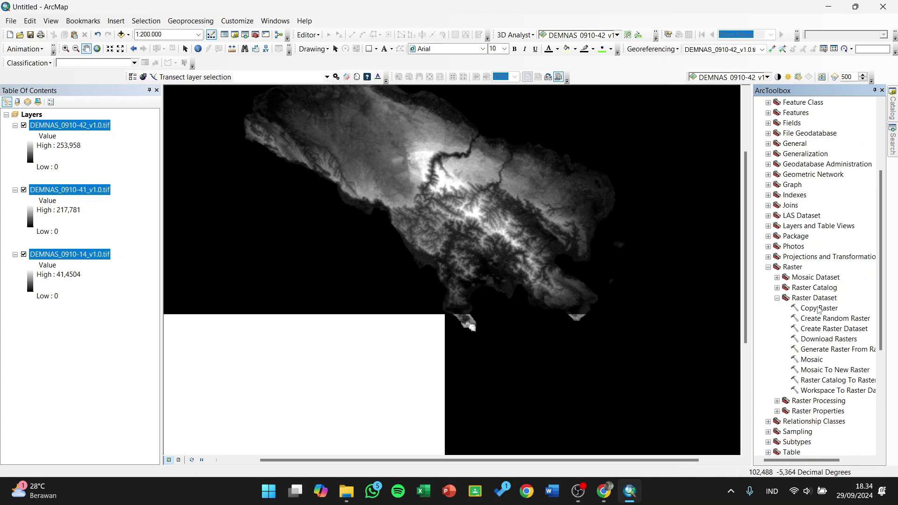
click(831, 370)
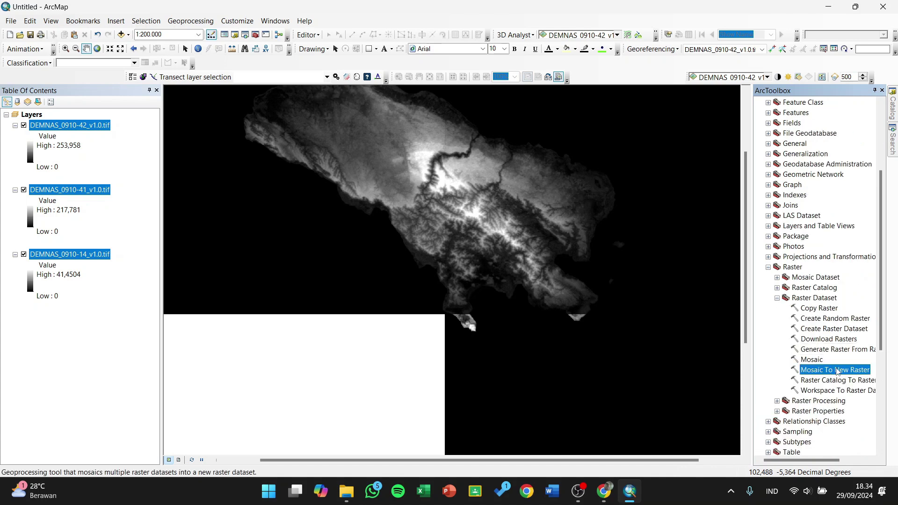
double_click(836, 371)
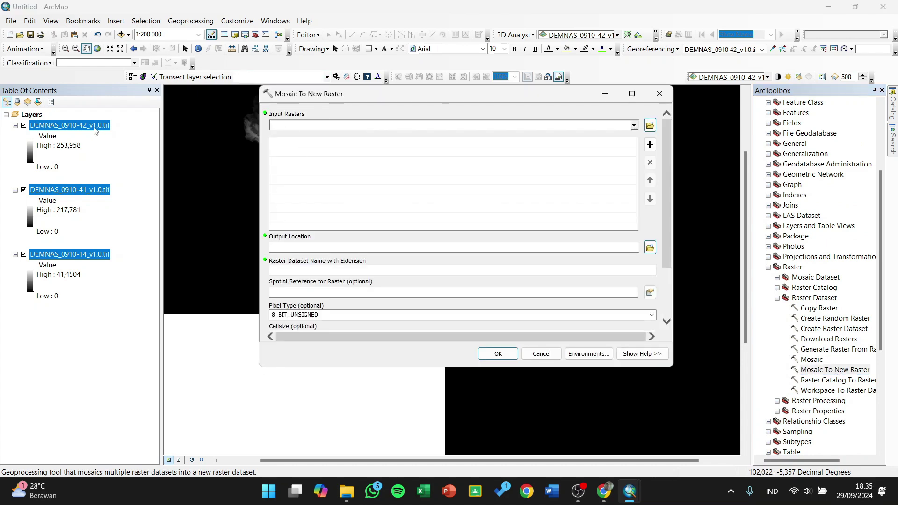
drag(95, 130, 383, 181)
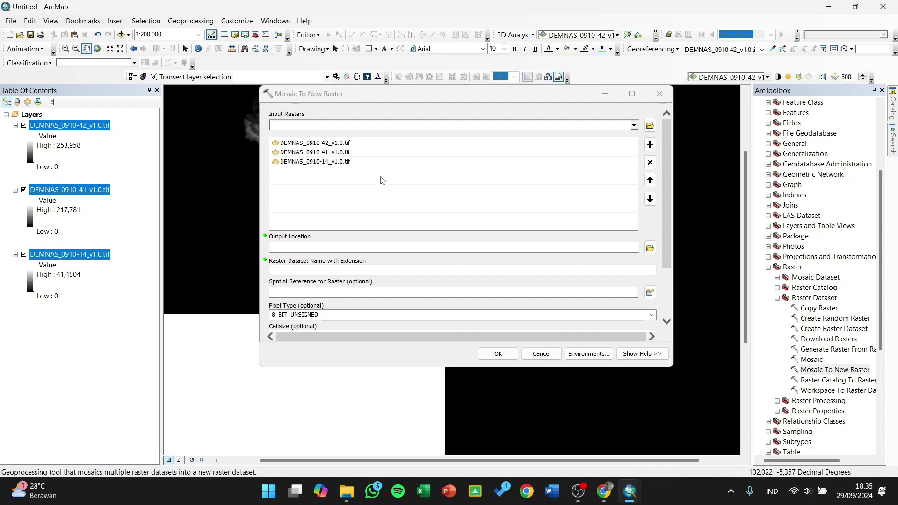
Step: Create a folder named Enggana in Project Kerentanan Tsunami Final and set it as the mosaic's output location
scroll(650, 248, down, 2)
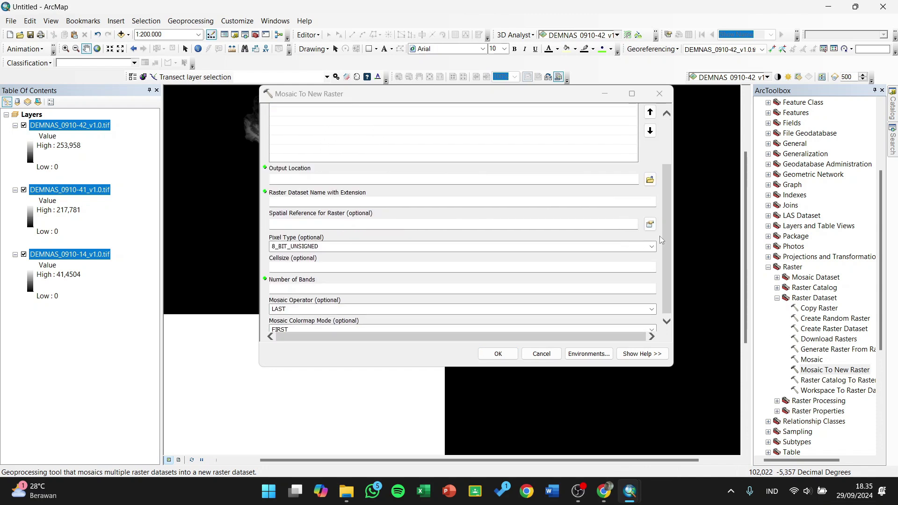
click(650, 179)
click(480, 156)
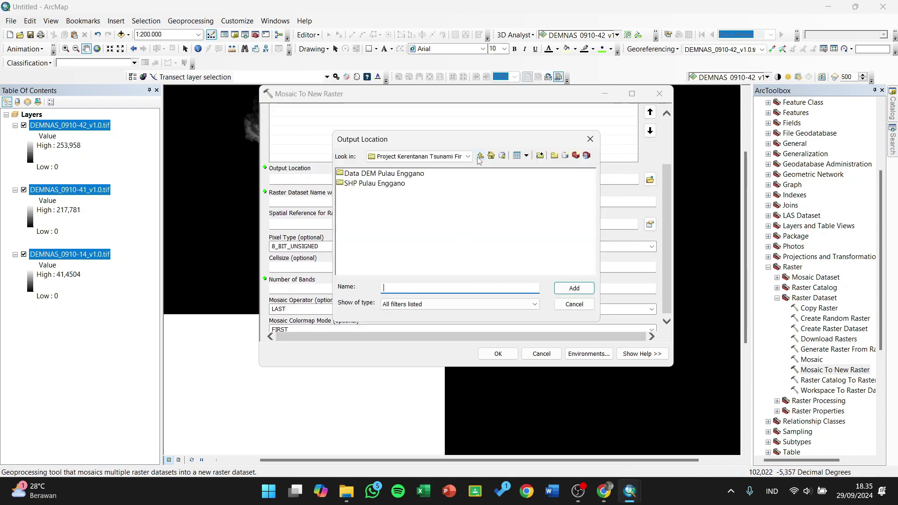
click(550, 157)
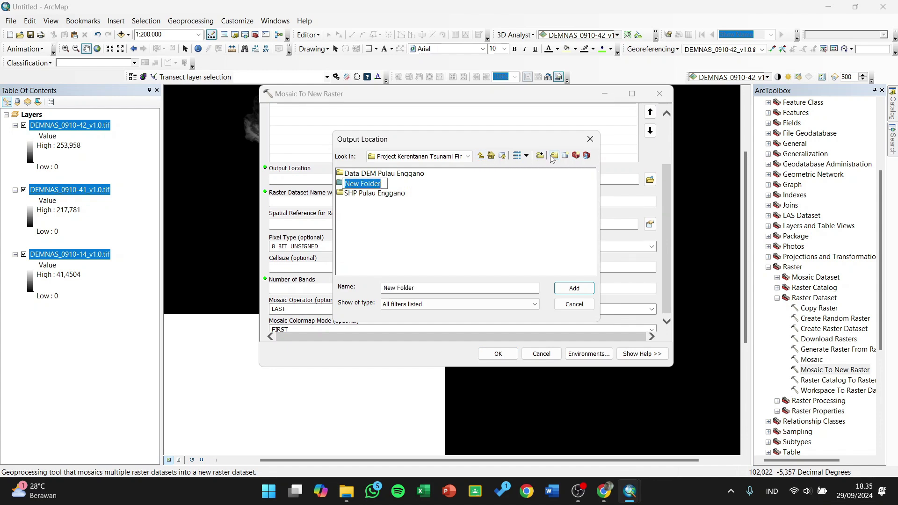
text(Enggana)
key(Return)
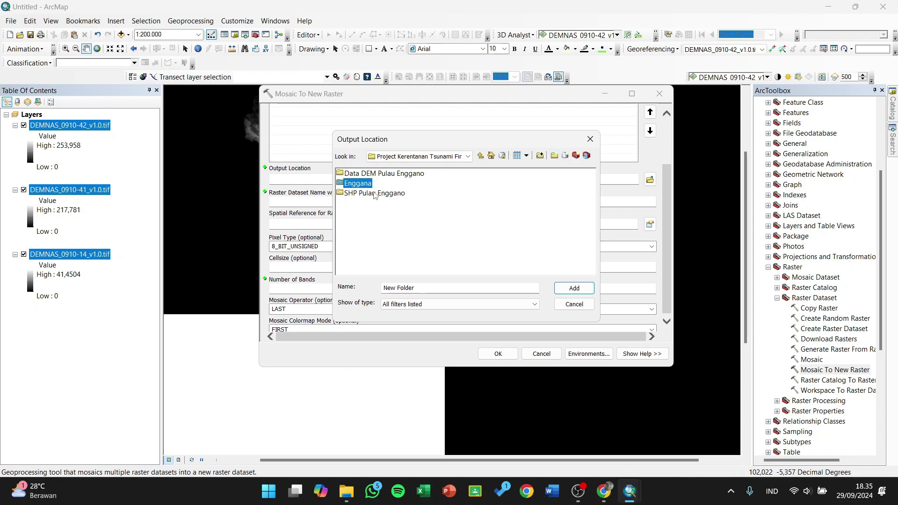
click(368, 187)
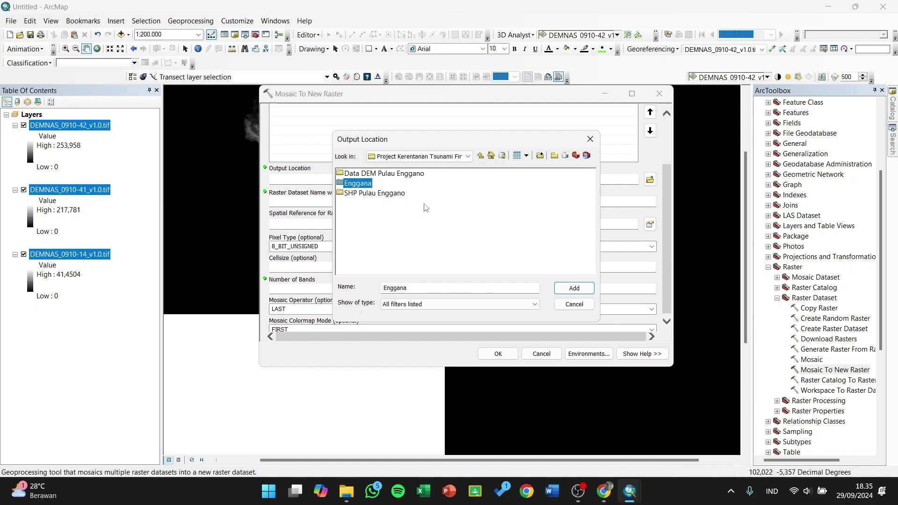
click(575, 289)
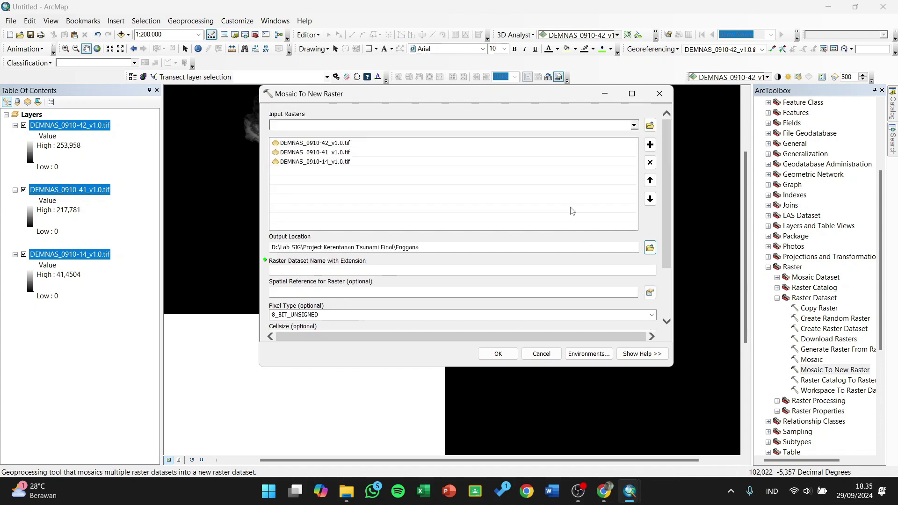
Step: Name the mosaic output Enggana.tif, with 1 band and MEAN as the mosaic operator
click(536, 270)
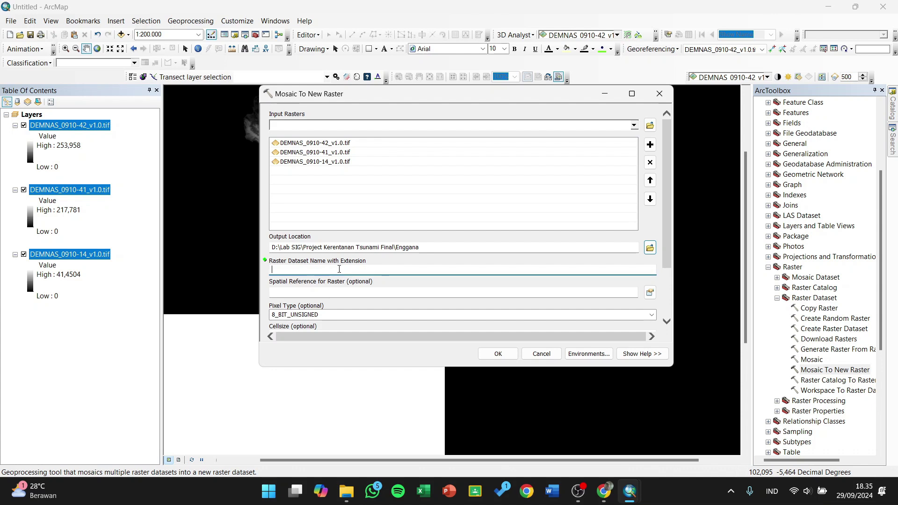
text(ggana.tif)
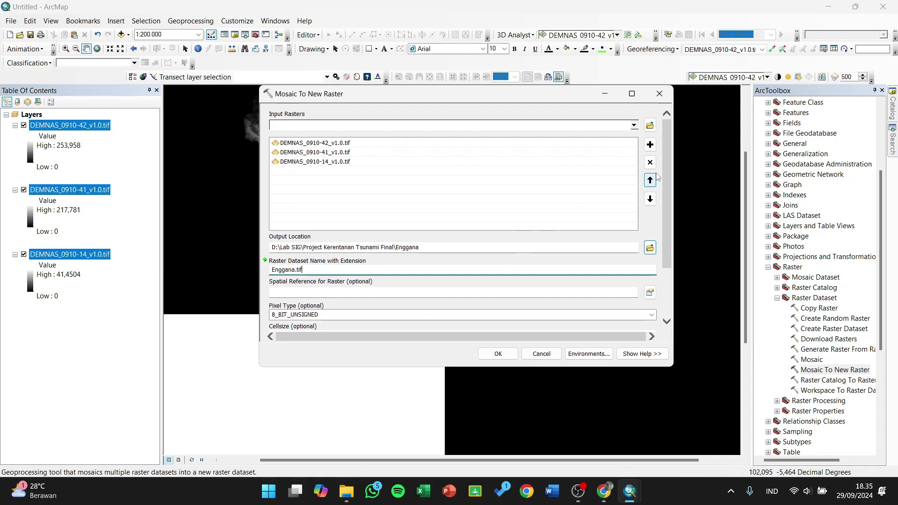
drag(665, 171, 670, 224)
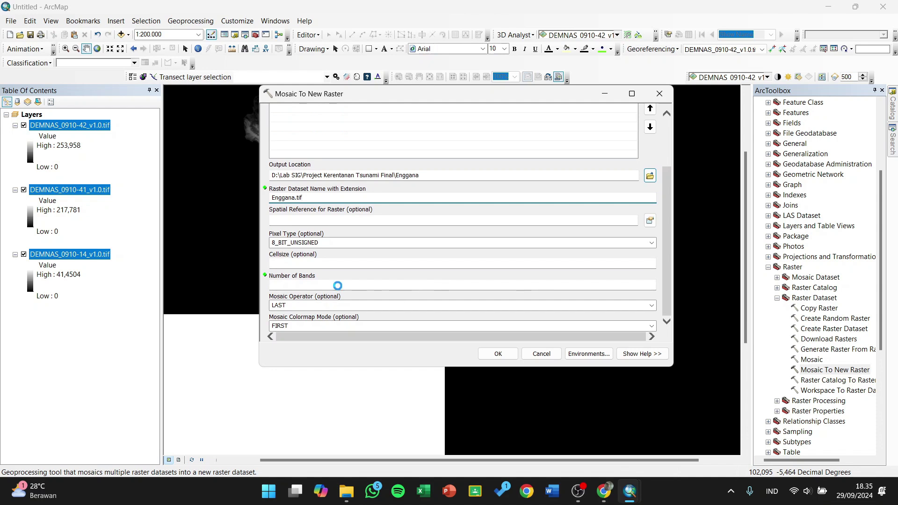
click(313, 285)
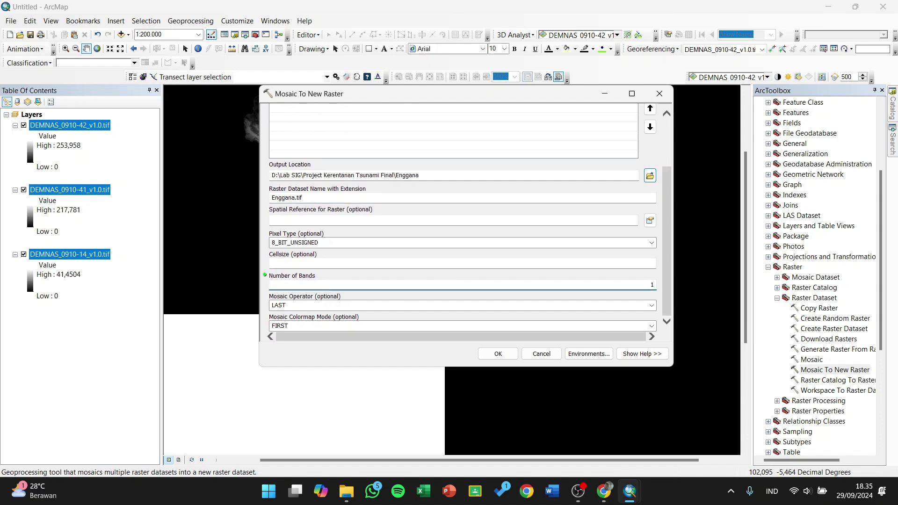
click(650, 305)
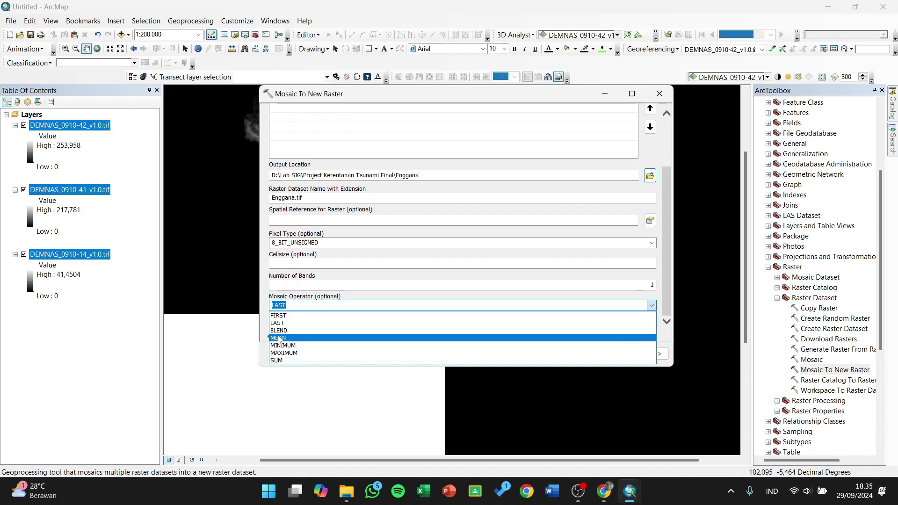
click(514, 338)
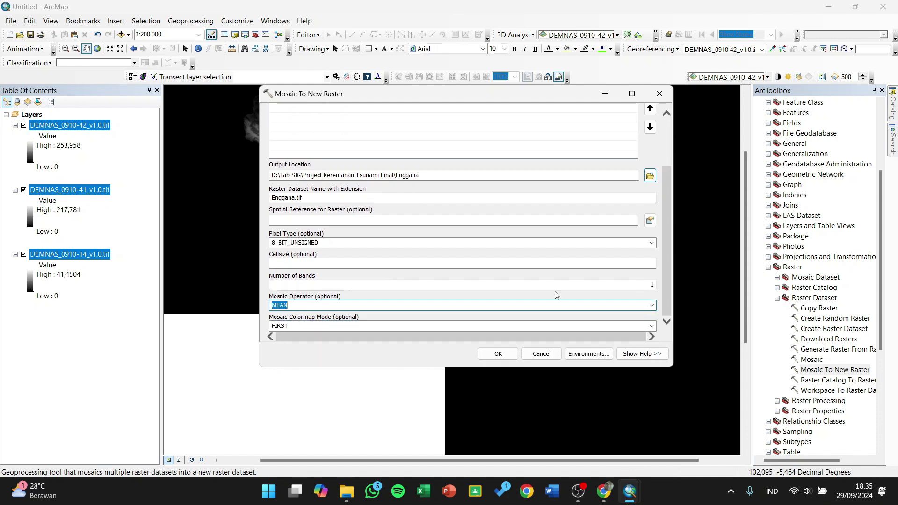
Step: Set the mosaic colormap mode to MATCH and run the Mosaic To New Raster tool
click(651, 326)
click(294, 358)
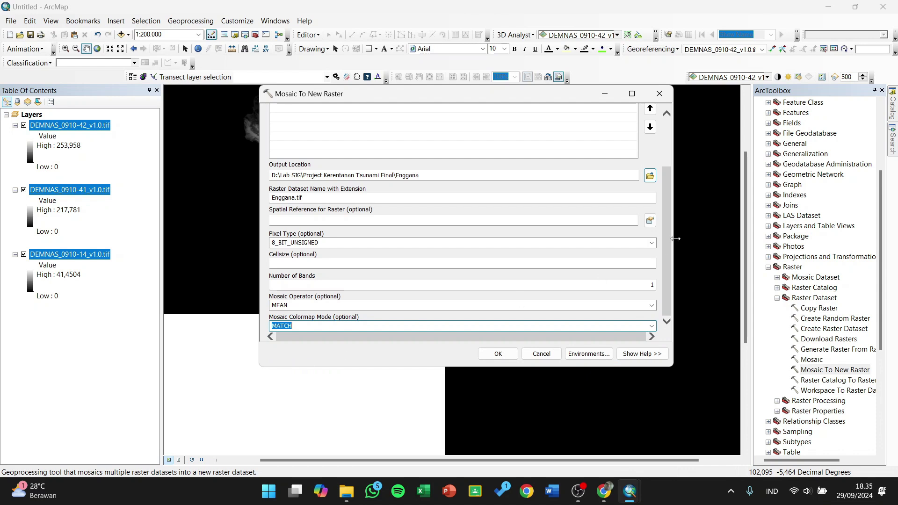
click(498, 353)
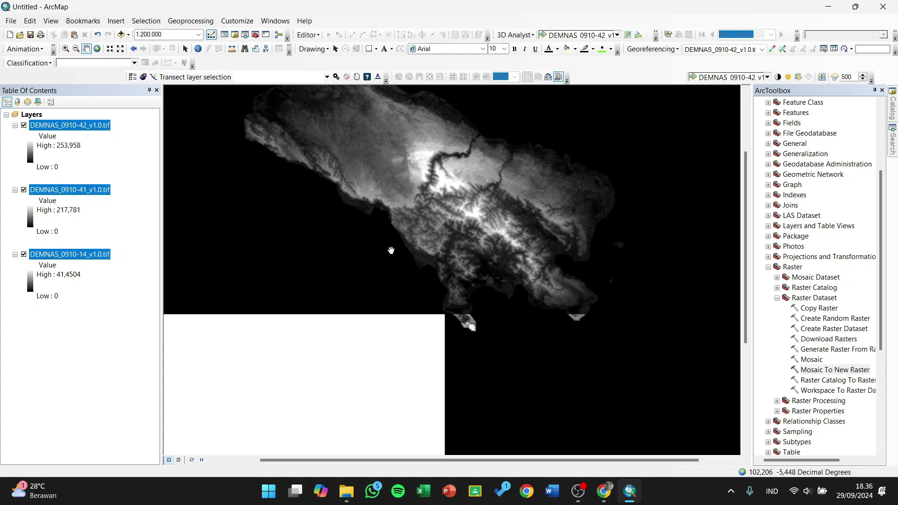
Step: Hide the three source DEMNAS layers and collapse their legends, keeping only the Enggana.tif mosaic displayed
scroll(390, 250, up, 2)
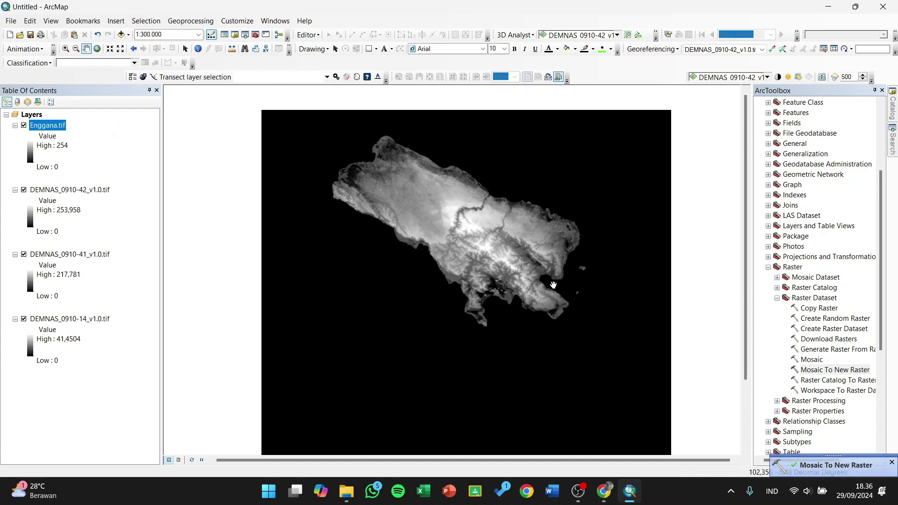
drag(578, 326, 570, 293)
drag(491, 291, 507, 301)
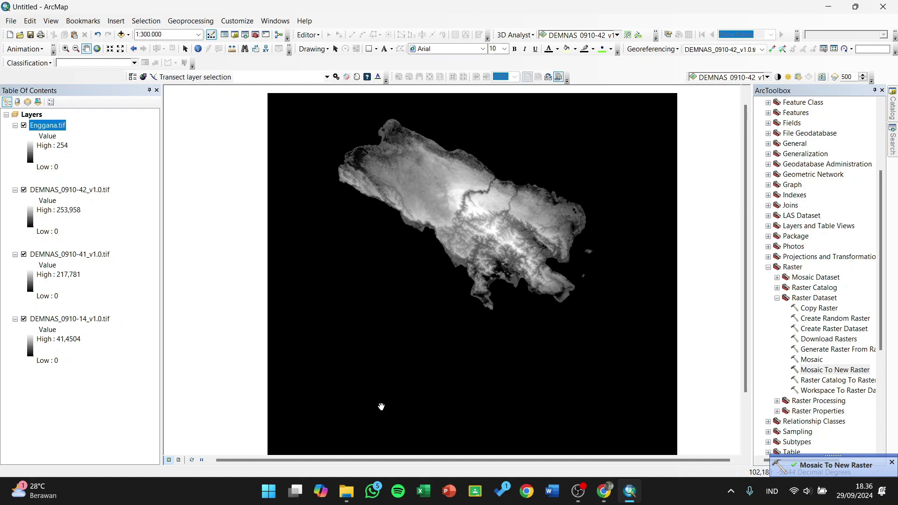
click(24, 189)
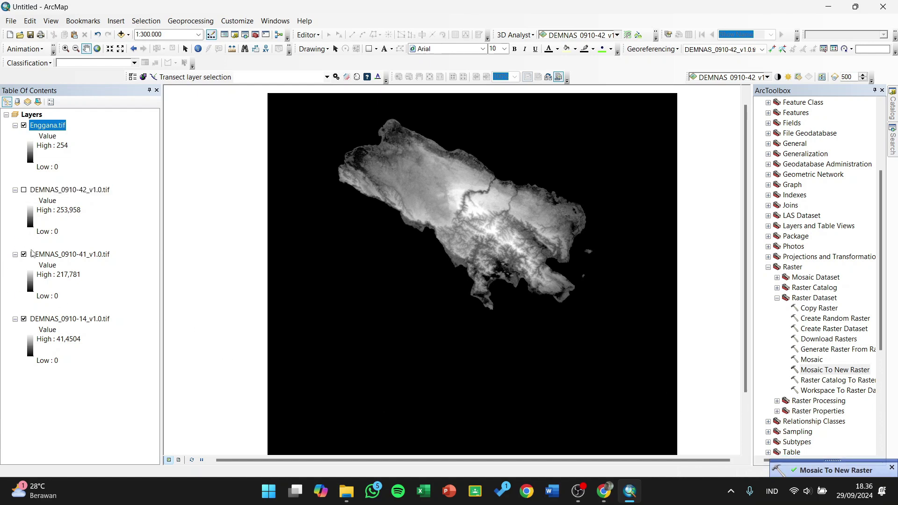
click(23, 319)
click(24, 254)
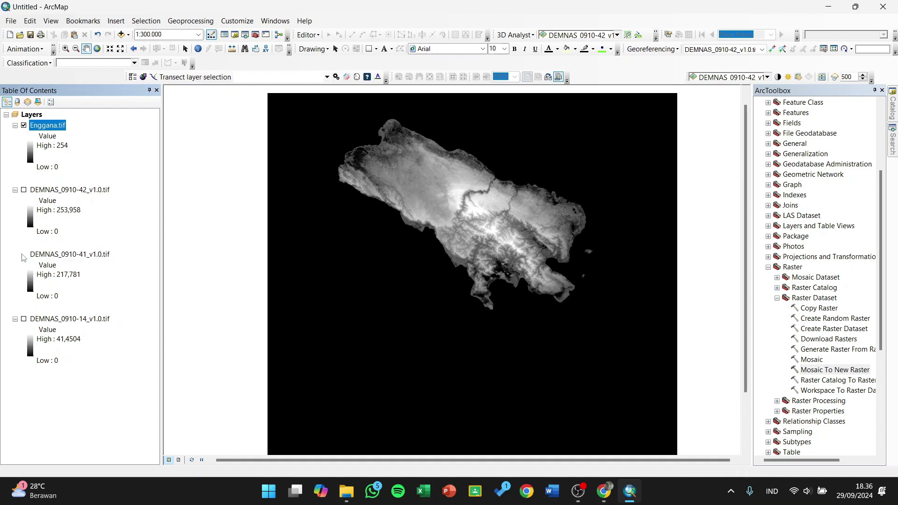
click(15, 190)
click(15, 201)
click(15, 212)
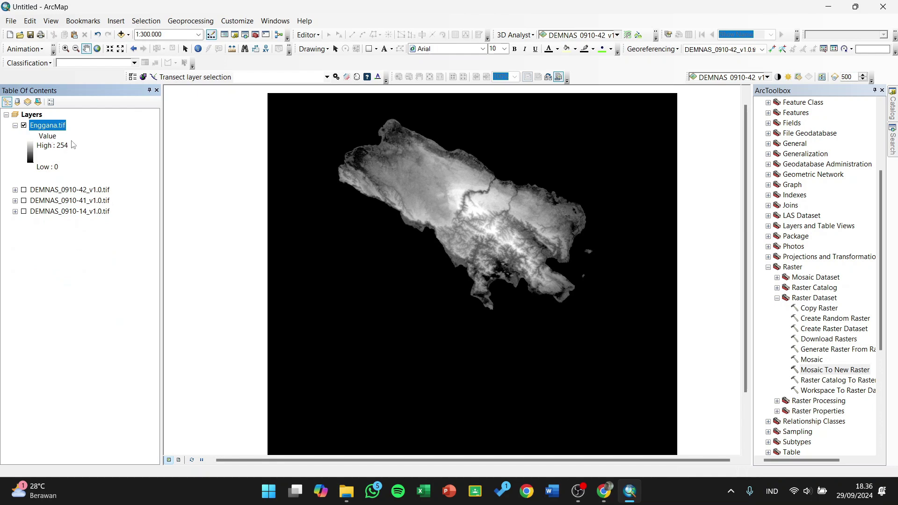
Step: Add the ADMINISTRASIKECAMATAN_AR_50K.shp shapefile from the KAB. BENGKULU UTARA folder inside SHP Pulau Enggano to the map
click(32, 116)
right_click(31, 117)
click(47, 125)
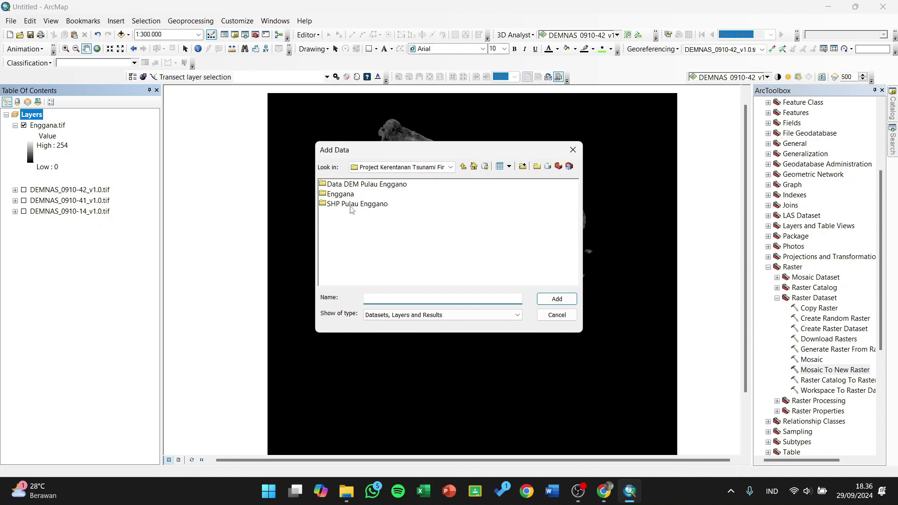
double_click(342, 205)
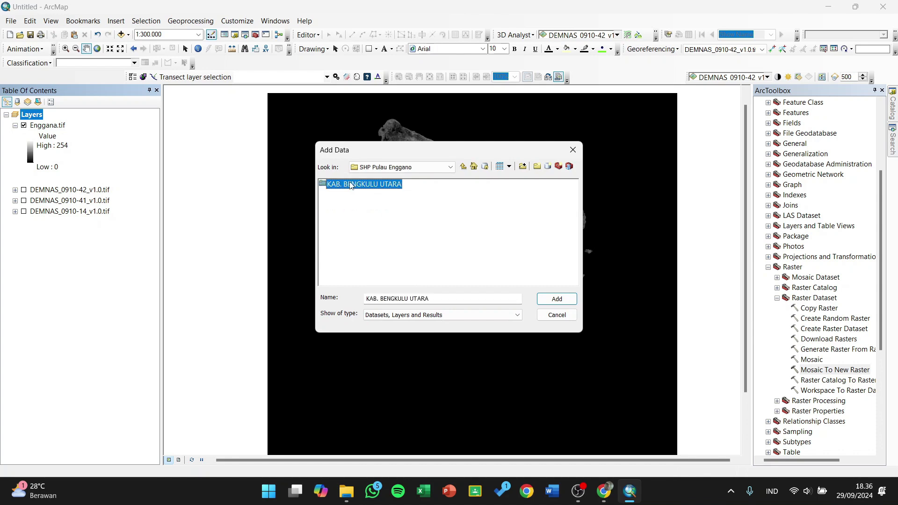
double_click(350, 184)
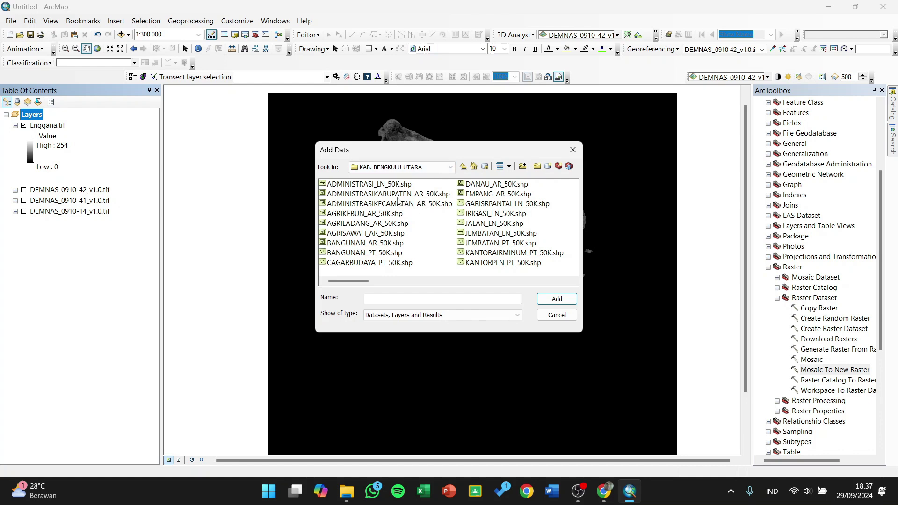
click(425, 206)
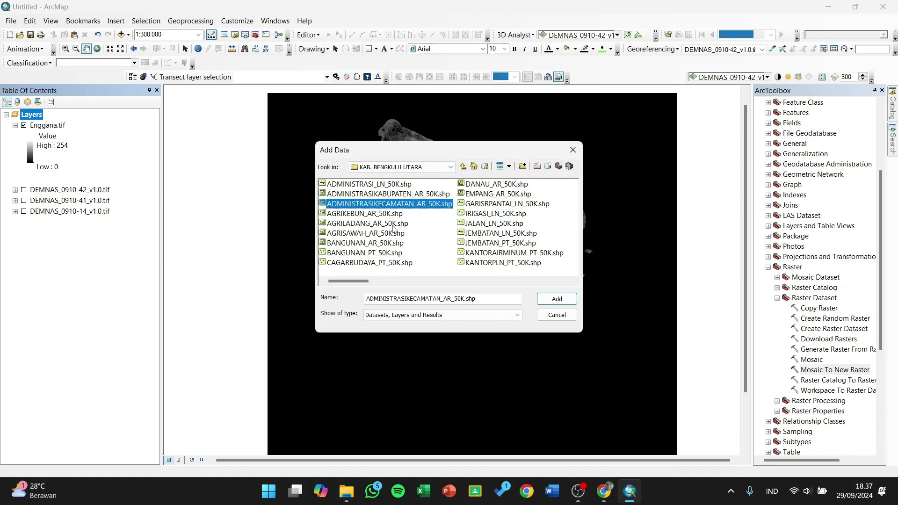
click(546, 297)
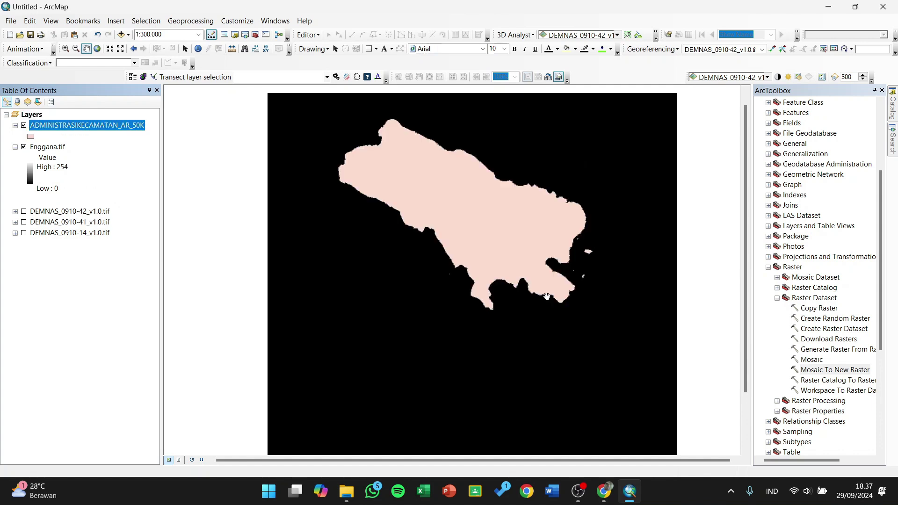
Step: Zoom to the ADMINISTRASIKECAMATAN_AR_50K layer and examine how its boundary lies over the Enggana.tif raster
scroll(505, 220, up, 1)
scroll(448, 257, down, 1)
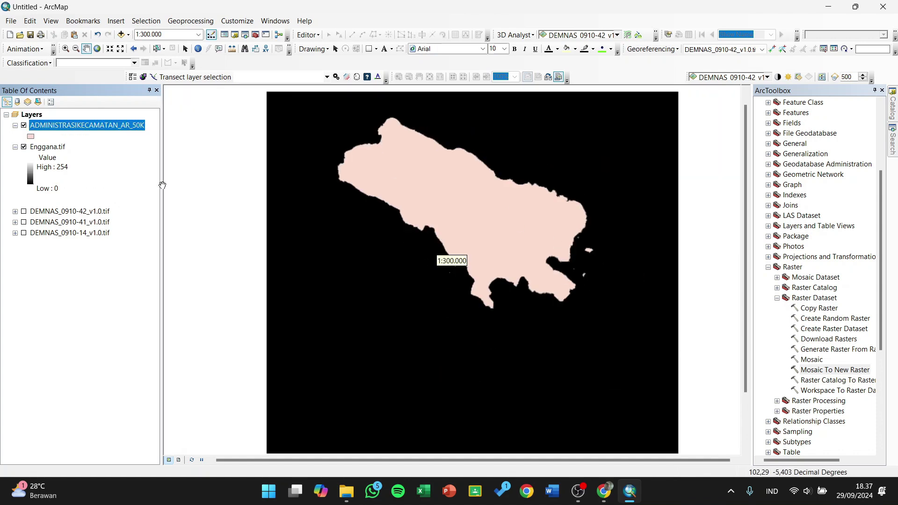
right_click(99, 127)
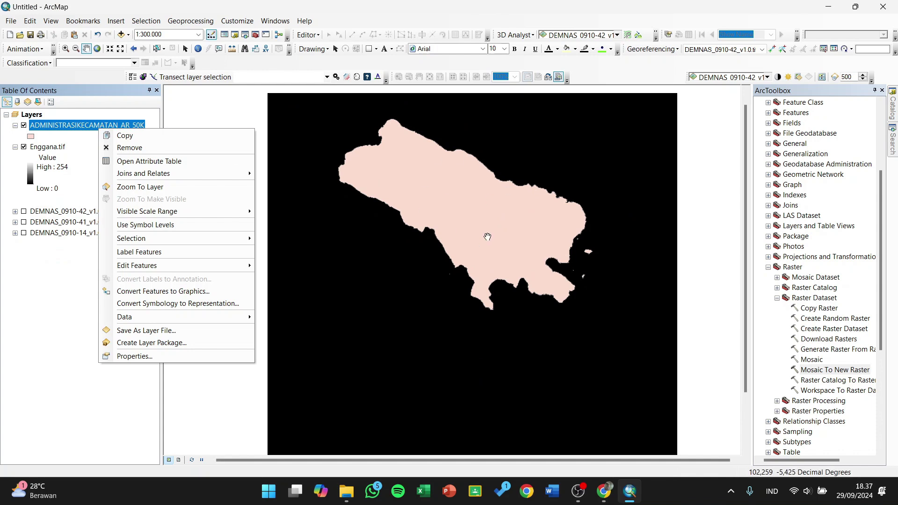
click(171, 187)
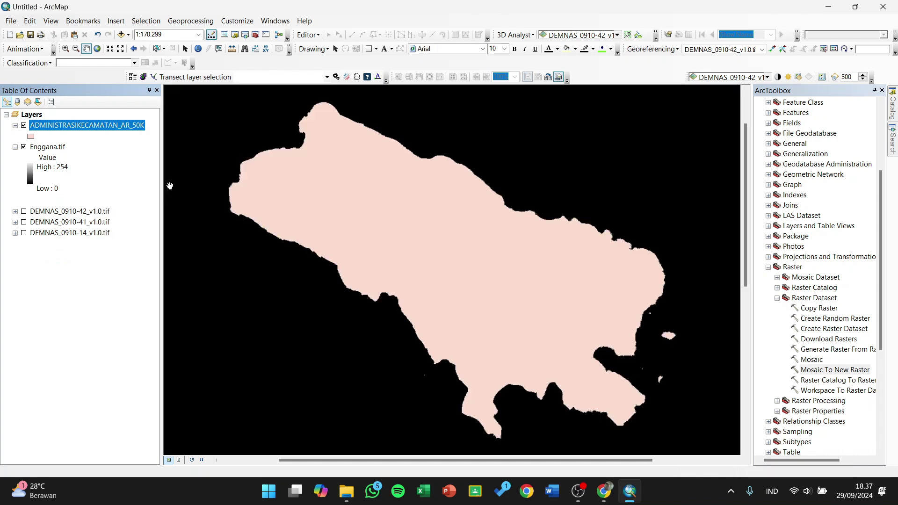
scroll(520, 214, up, 2)
scroll(516, 253, down, 2)
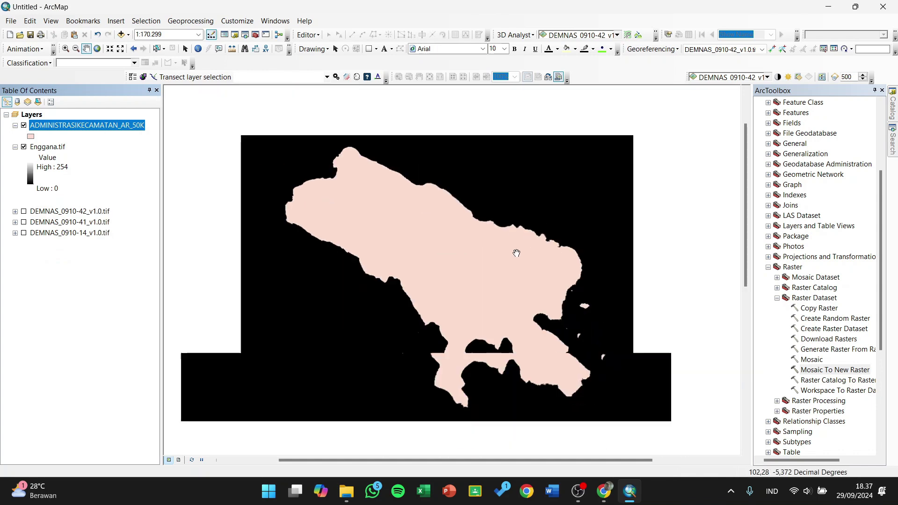
scroll(516, 253, down, 3)
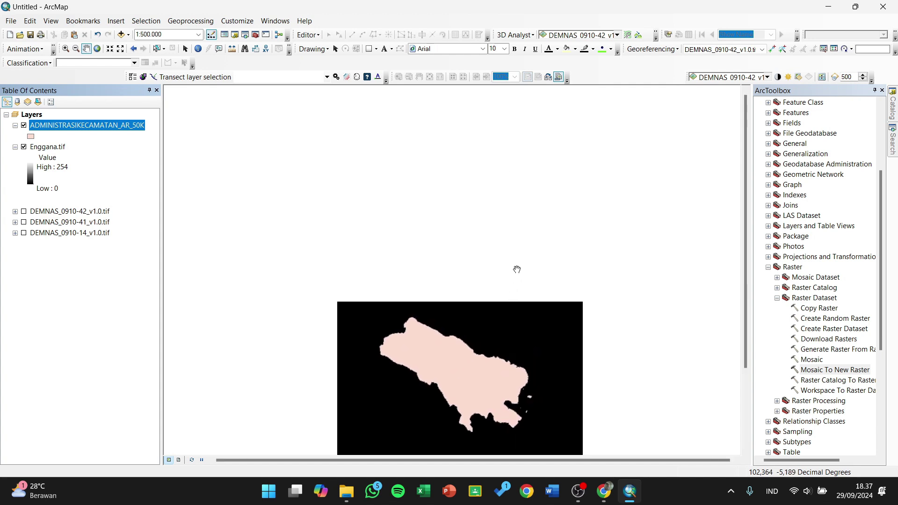
mouse_move(516, 270)
mouse_down()
mouse_move(555, 378)
mouse_move(562, 214)
mouse_move(522, 140)
mouse_up()
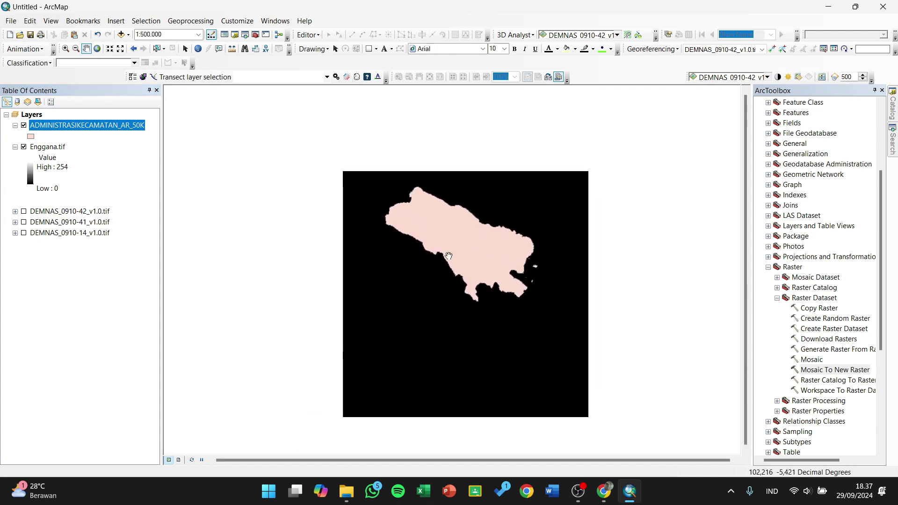
scroll(448, 256, up, 3)
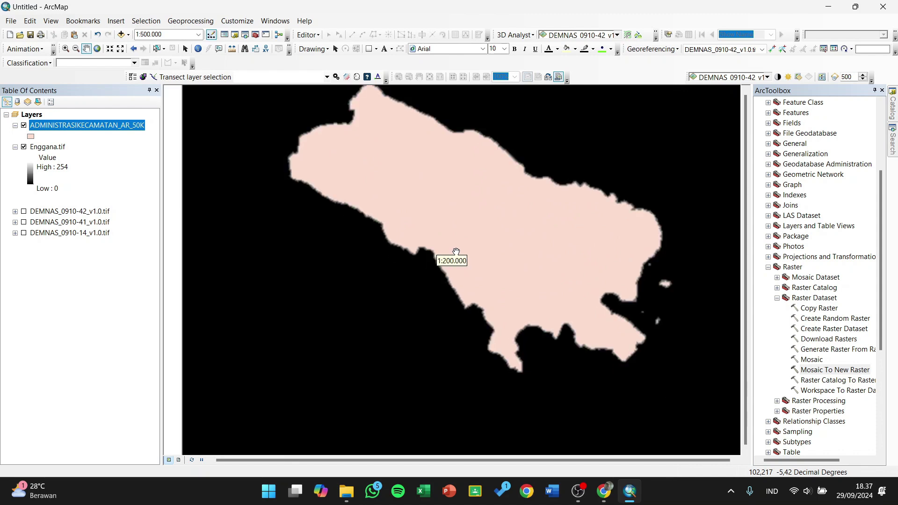
scroll(469, 244, down, 1)
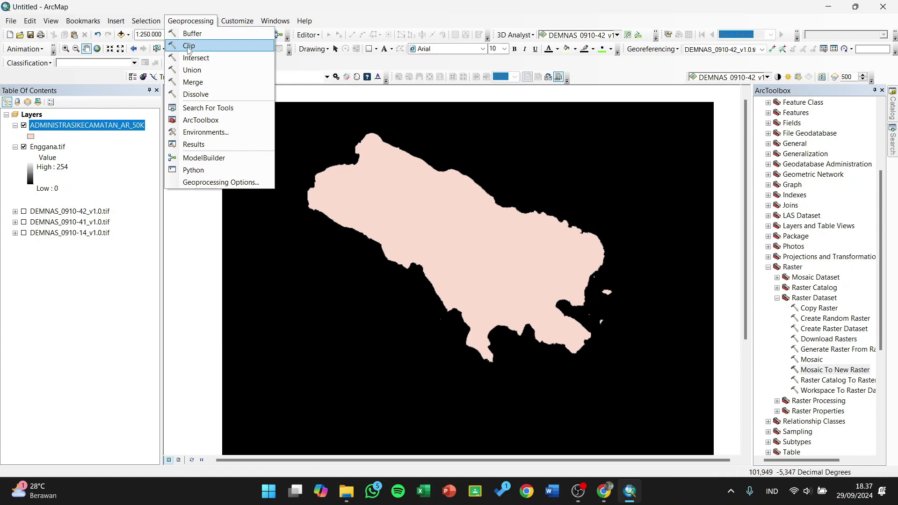
click(189, 45)
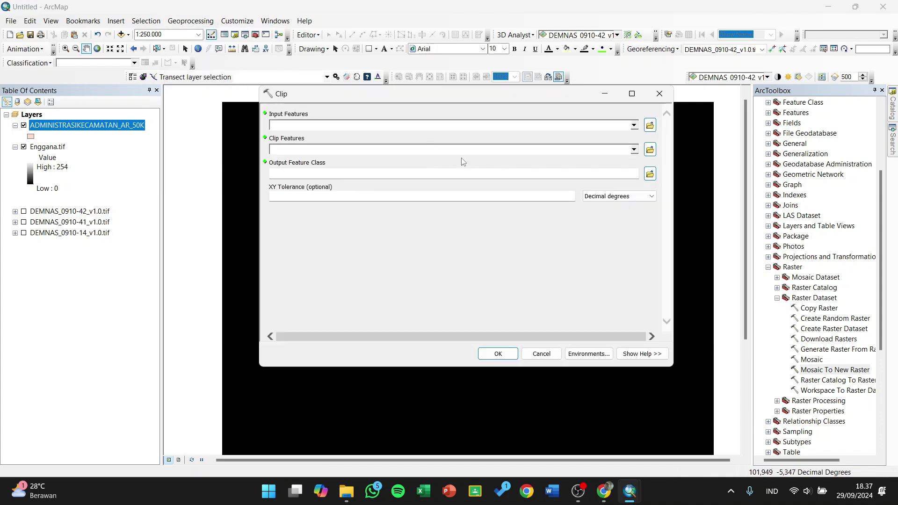
click(50, 148)
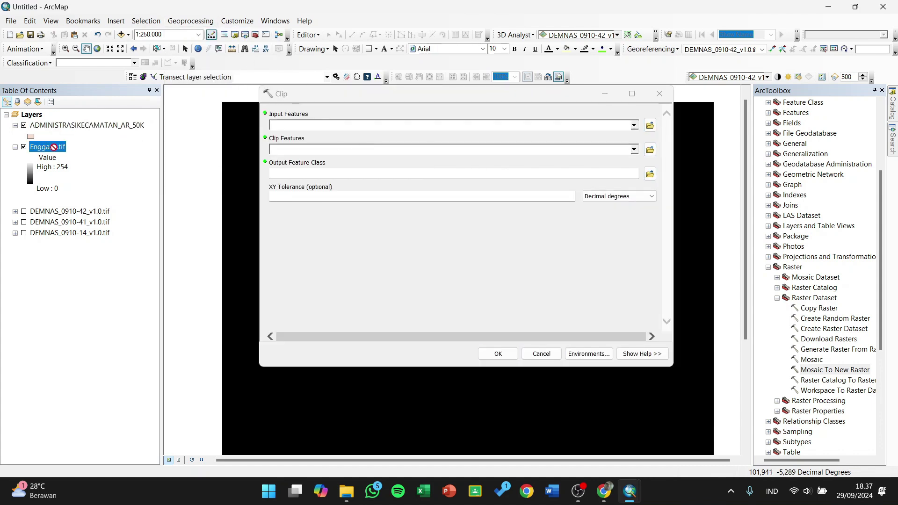
drag(291, 129, 290, 127)
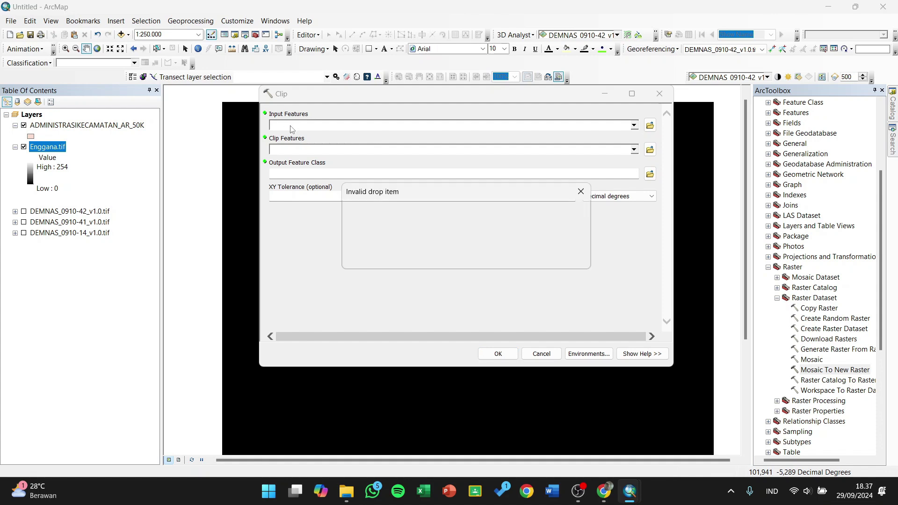
click(556, 255)
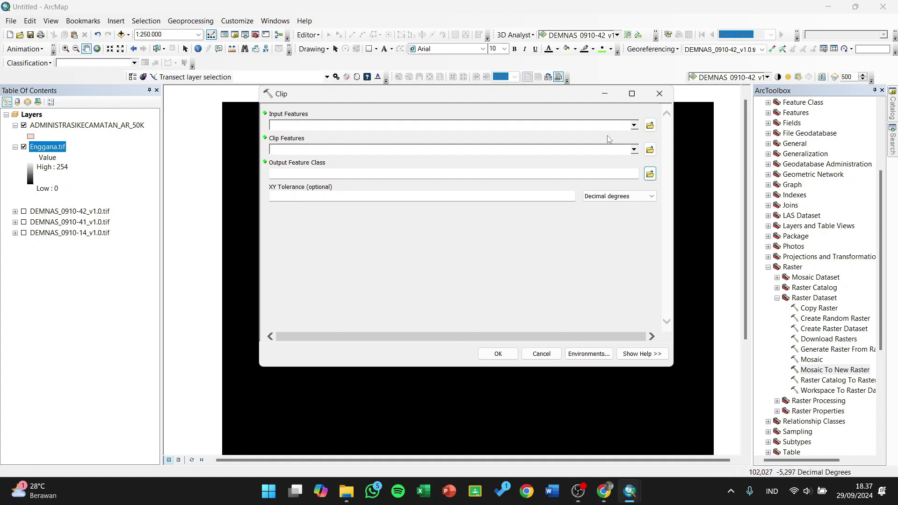
click(633, 126)
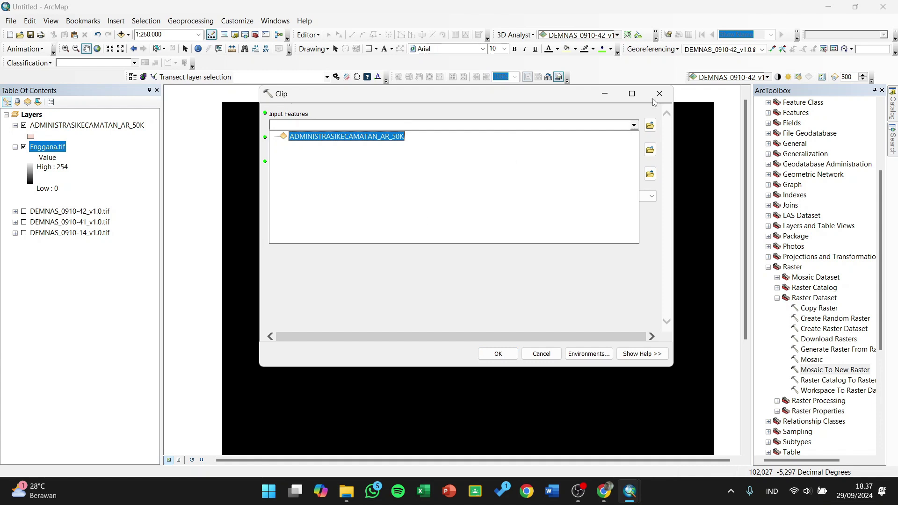
click(568, 193)
click(659, 94)
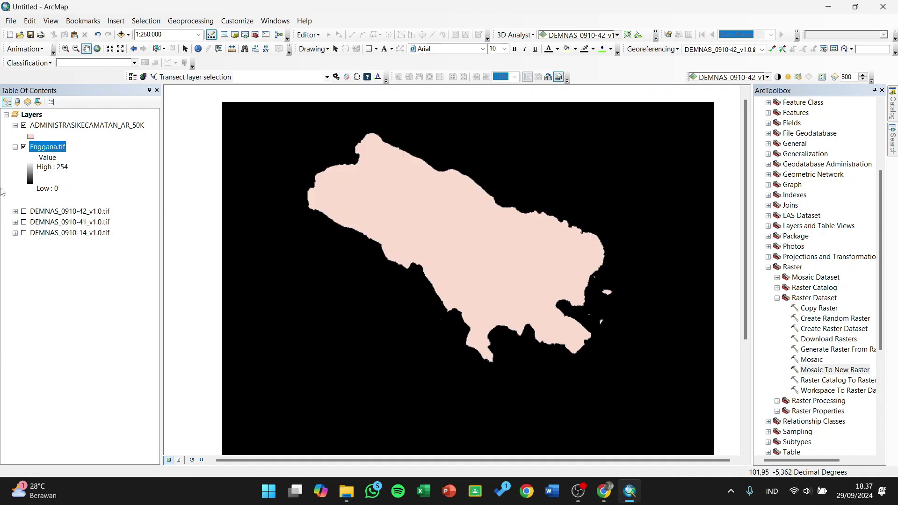
Step: Toggle the Enggana.tif and ADMINISTRASIKECAMATAN_AR_50K layers off and on to compare the elevation raster with the district boundary
click(24, 147)
click(24, 147)
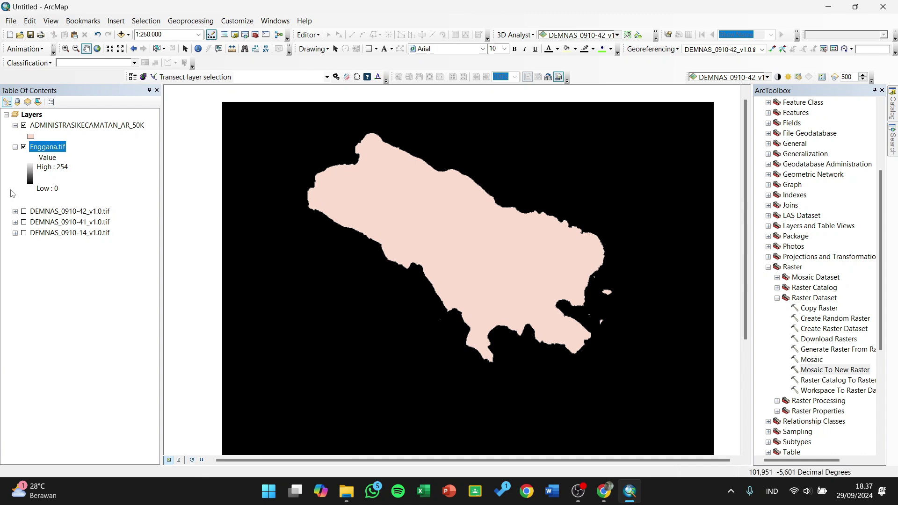
click(24, 125)
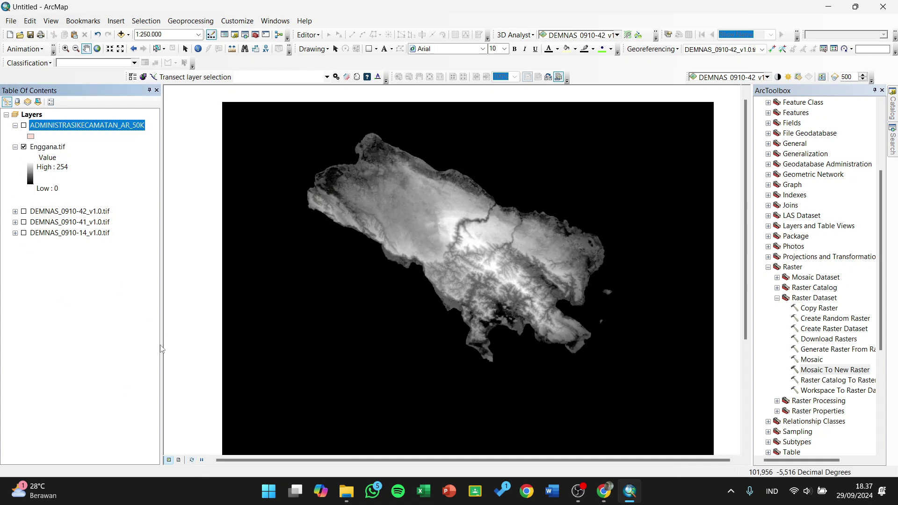
click(24, 126)
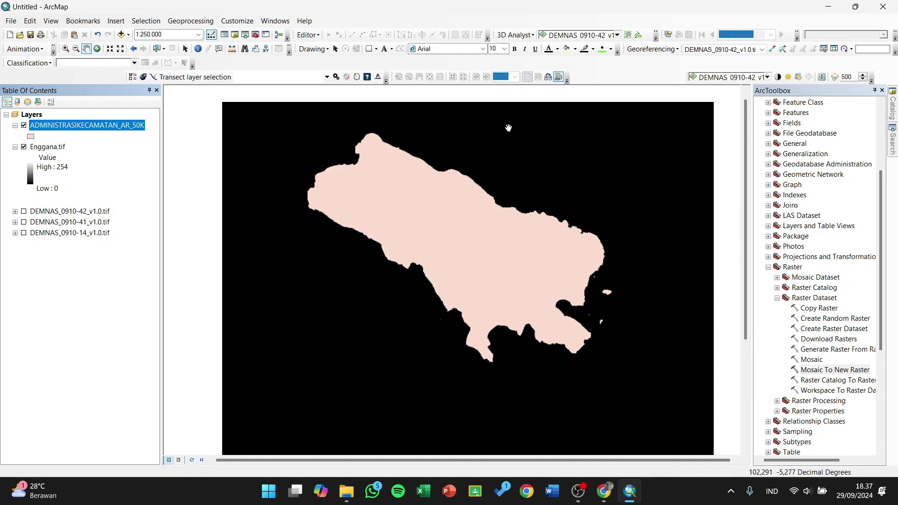
Step: Start the raster Clip tool from the Raster Processing toolset and set Enggana.tif as its input raster
scroll(797, 341, down, 5)
scroll(798, 341, down, 1)
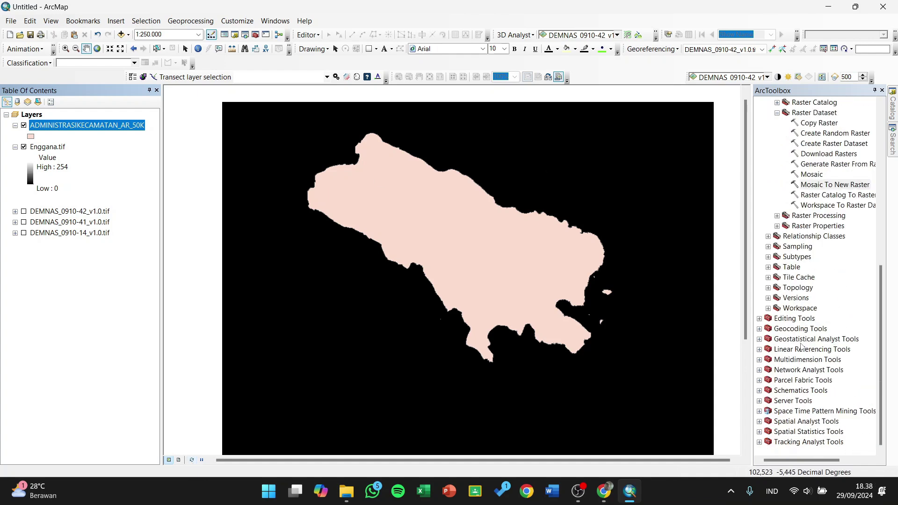
scroll(813, 360, up, 10)
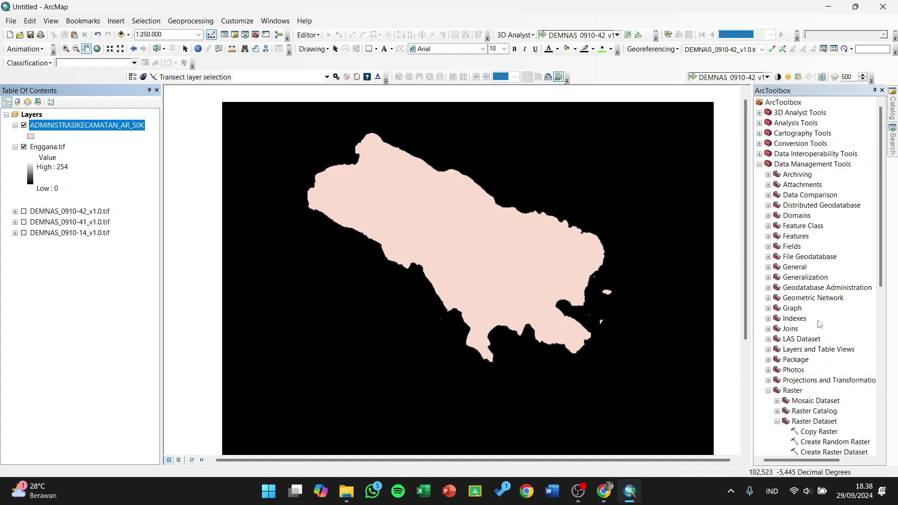
scroll(809, 270, down, 5)
click(777, 371)
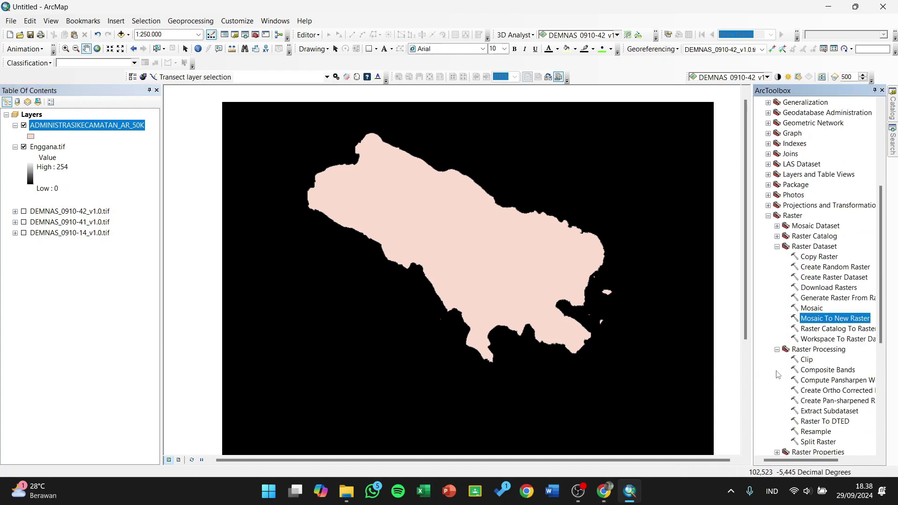
double_click(807, 360)
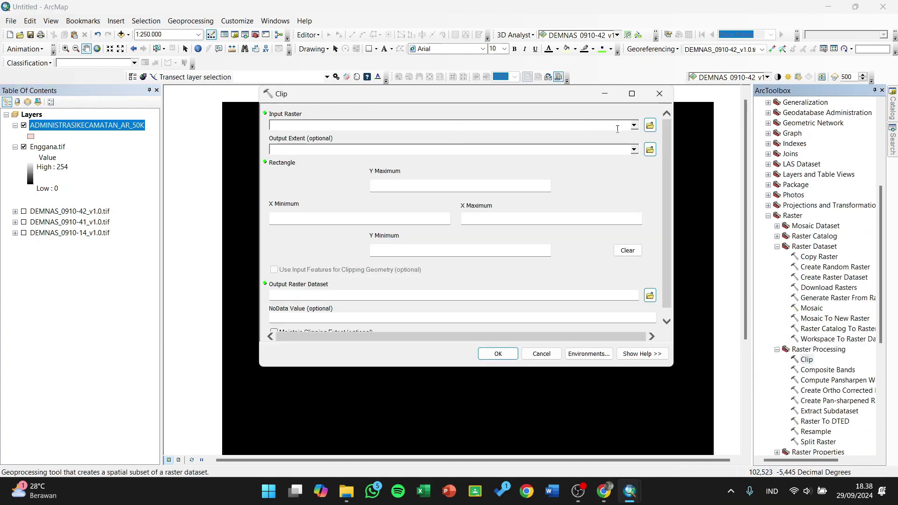
click(634, 126)
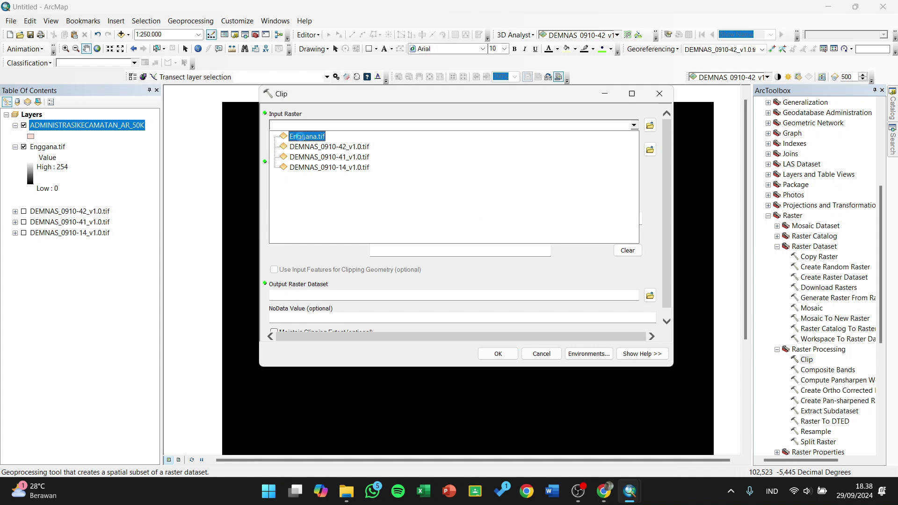
click(338, 136)
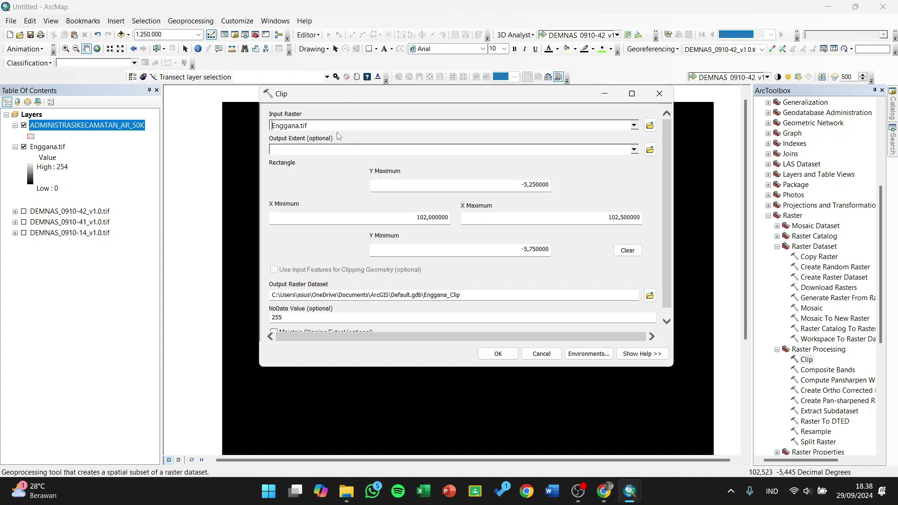
Step: Clip Enggana.tif to the ADMINISTRASIKECAMATAN_AR_50K extent, using the input features as clipping geometry, and output it as Enggana_Clip
click(634, 150)
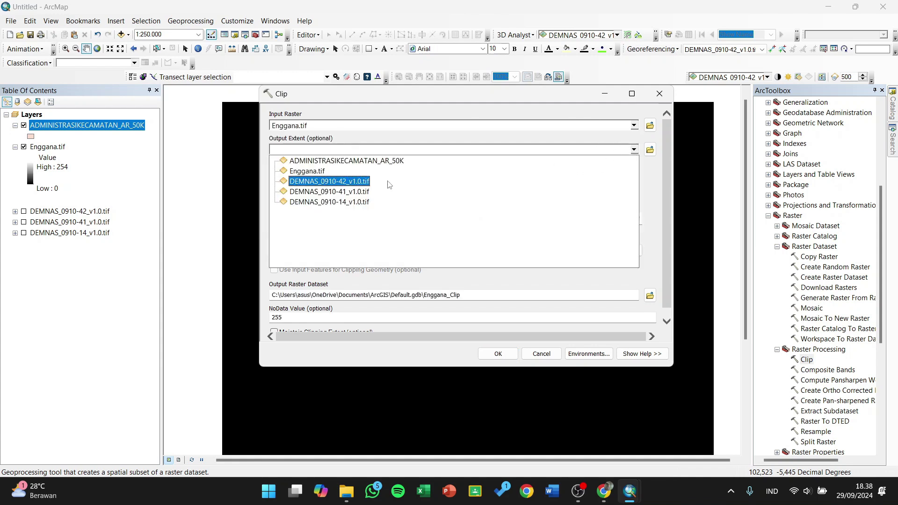
click(384, 161)
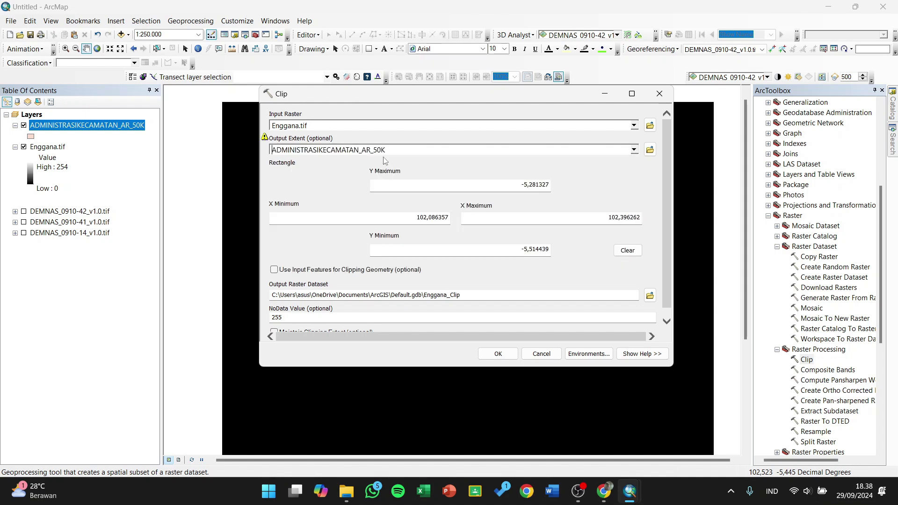
click(265, 138)
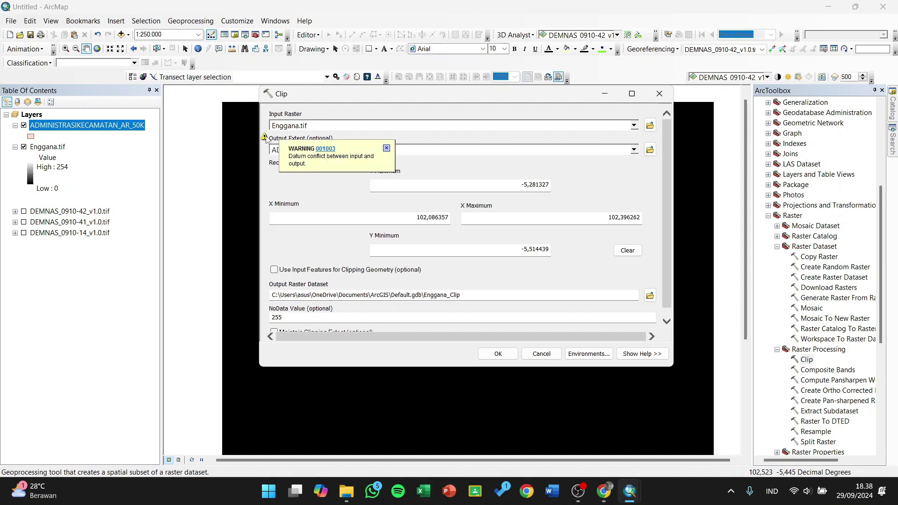
click(386, 148)
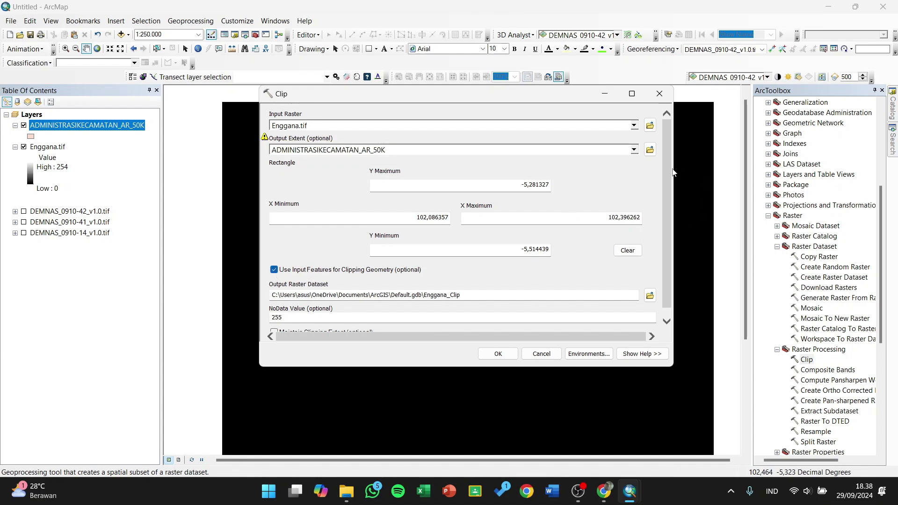
scroll(669, 242, down, 1)
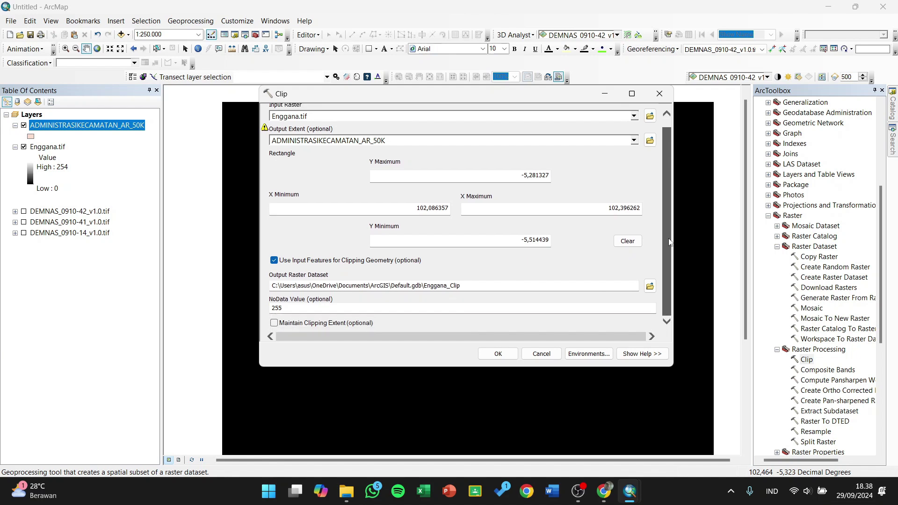
click(498, 354)
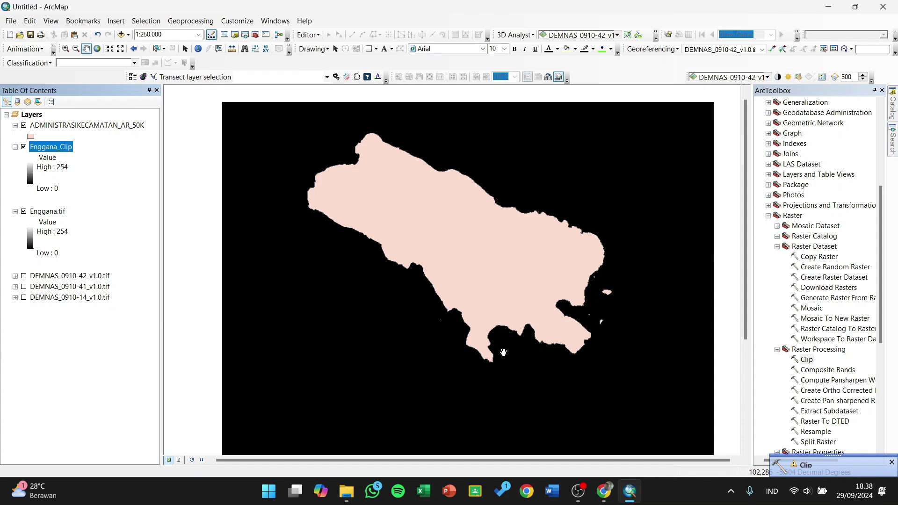
Step: Hide the Enggana.tif layer and toggle the Enggana_Clip and ADMINISTRASIKECAMATAN_AR_50K layers to compare the clipped raster with the boundary
click(23, 211)
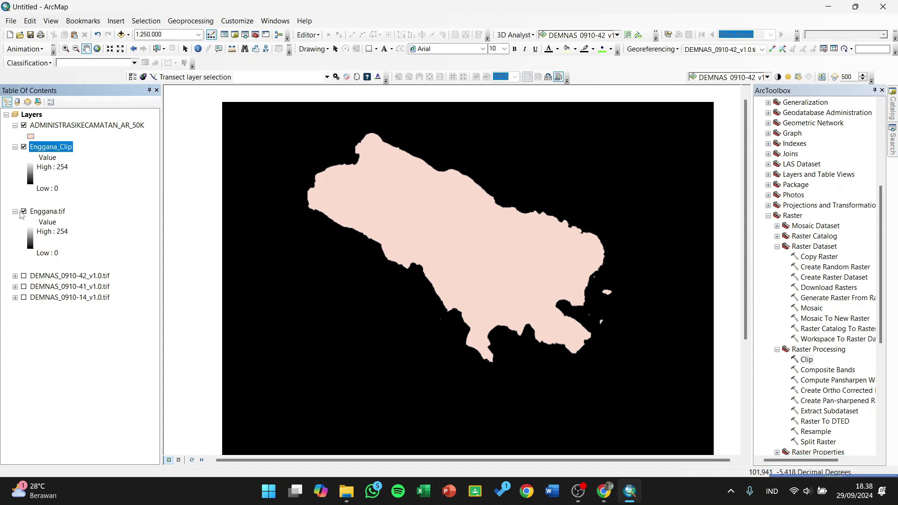
click(24, 147)
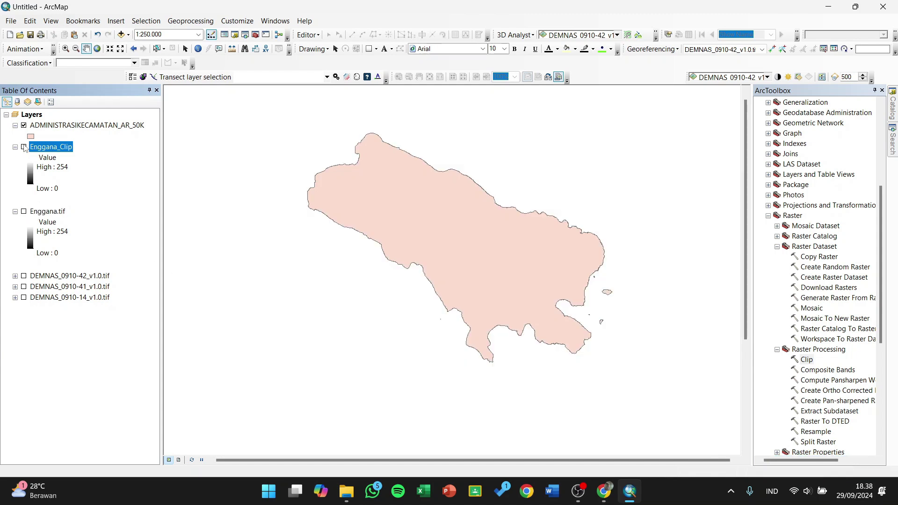
click(24, 126)
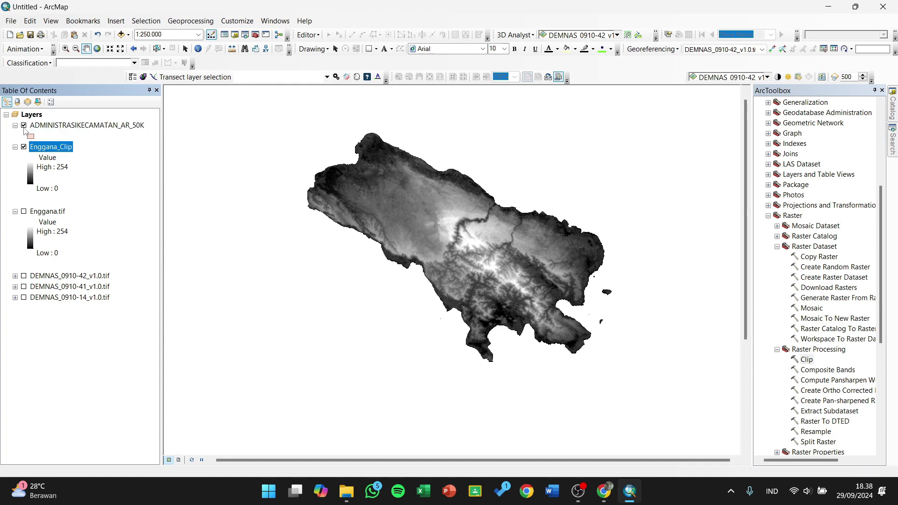
click(23, 125)
click(24, 125)
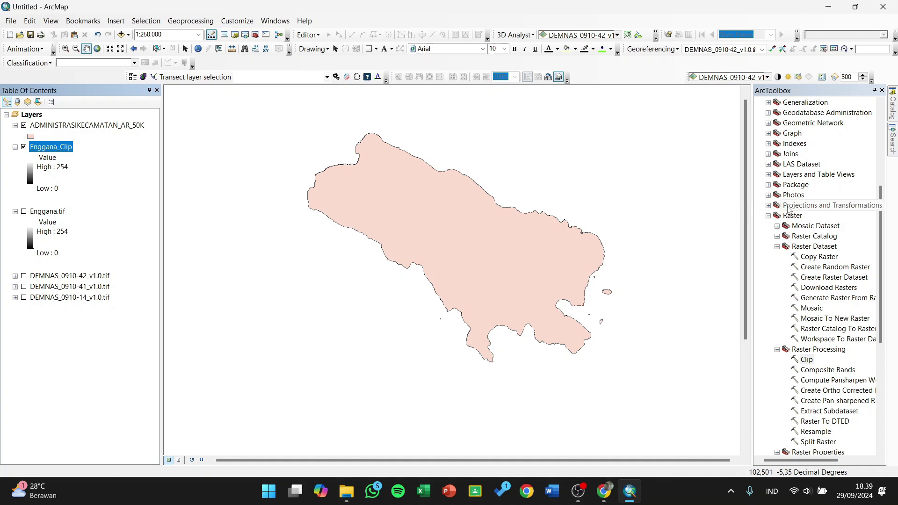
Step: Start the Project Raster tool from the Projections and Transformations toolset and set Enggana_Clip as its input raster
click(768, 206)
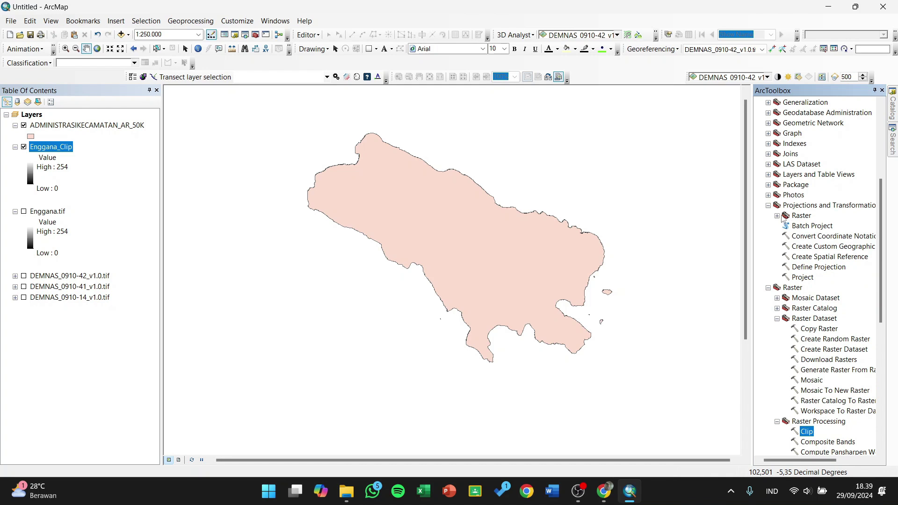
click(777, 215)
click(820, 246)
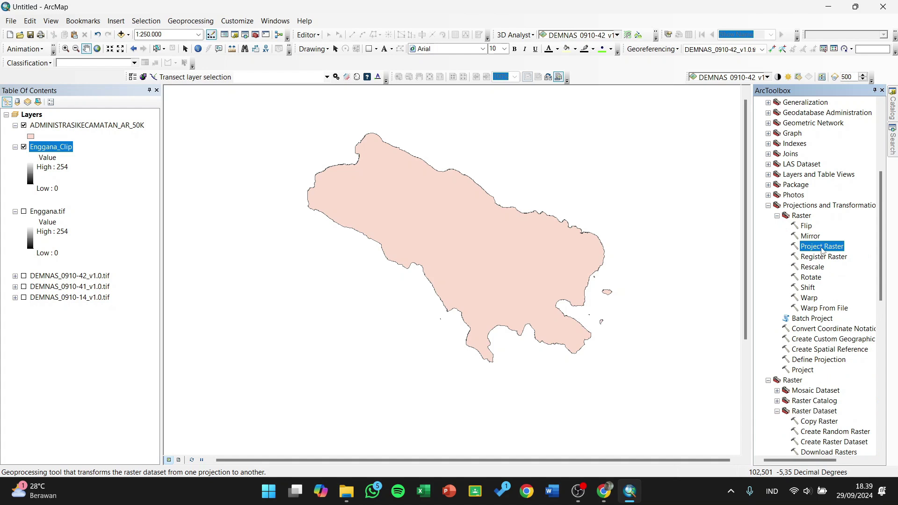
double_click(821, 249)
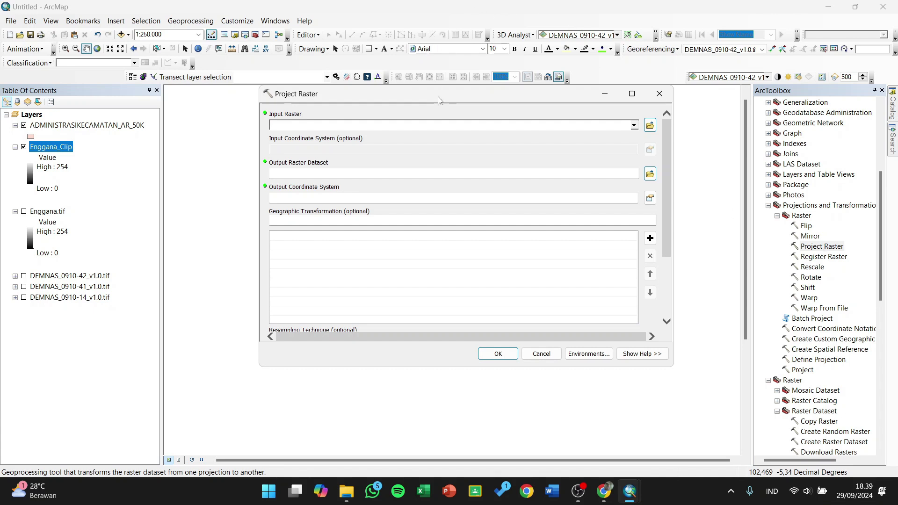
drag(62, 150, 288, 127)
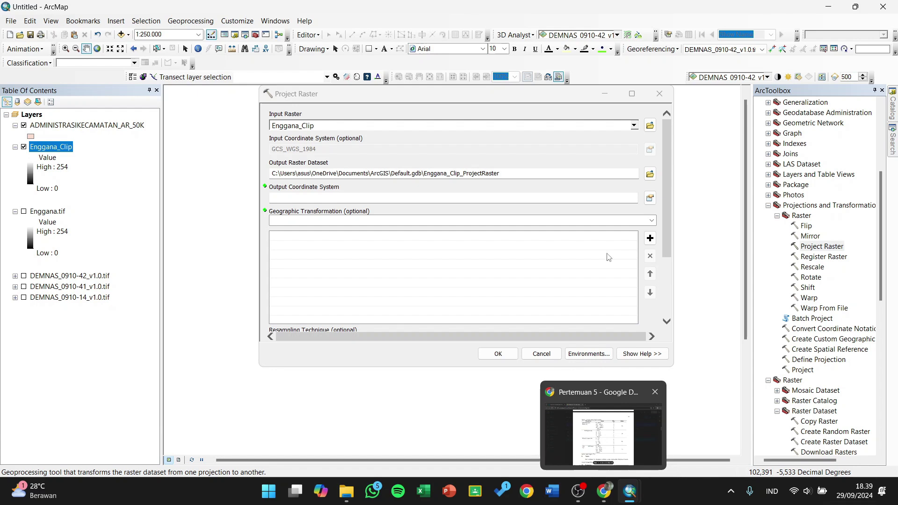
Step: Switch to the Chrome browser and examine the zona-utm-indonesia.png map for Enggano Island's UTM zone, and return to the Project Raster dialog
click(603, 491)
key(ctrl+Tab)
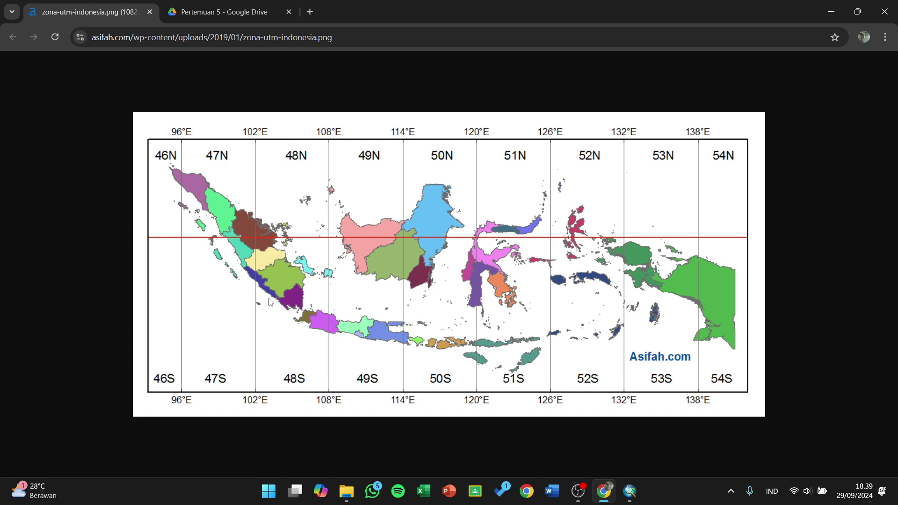
scroll(269, 301, up, 8)
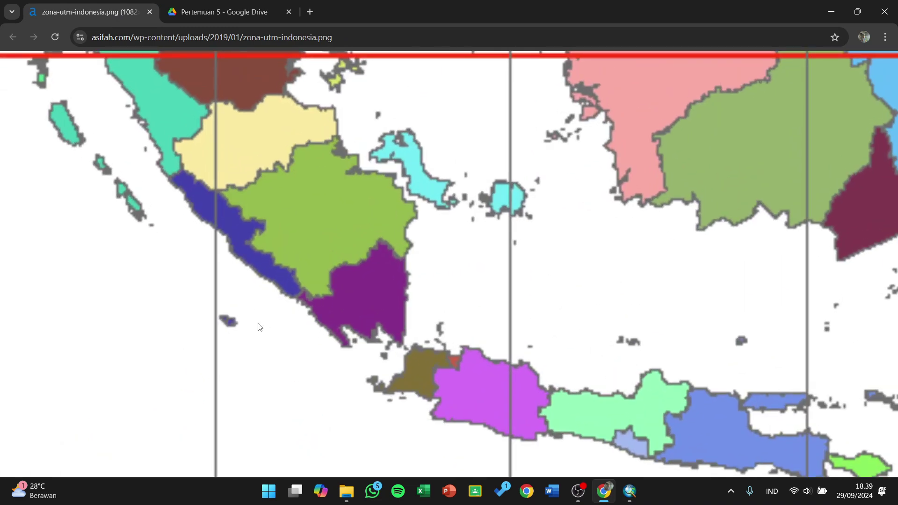
scroll(248, 330, down, 1)
scroll(247, 330, down, 3)
scroll(247, 330, down, 5)
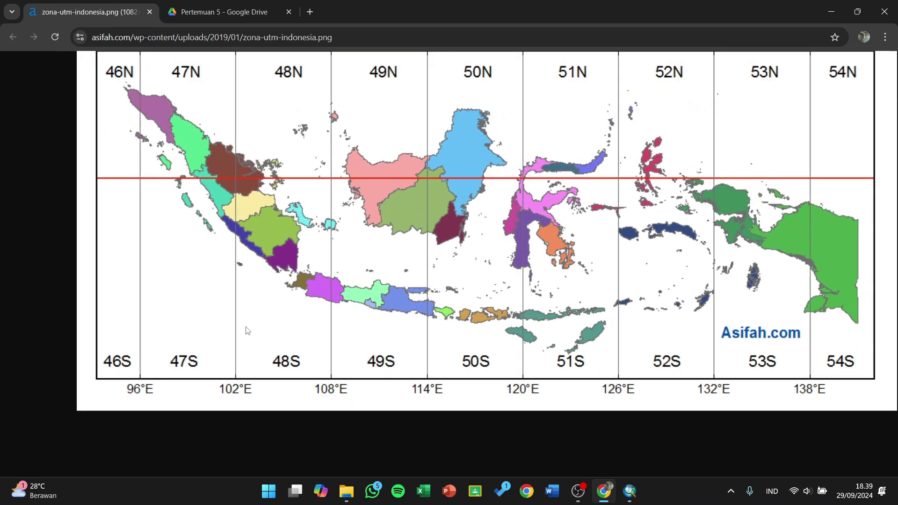
click(629, 490)
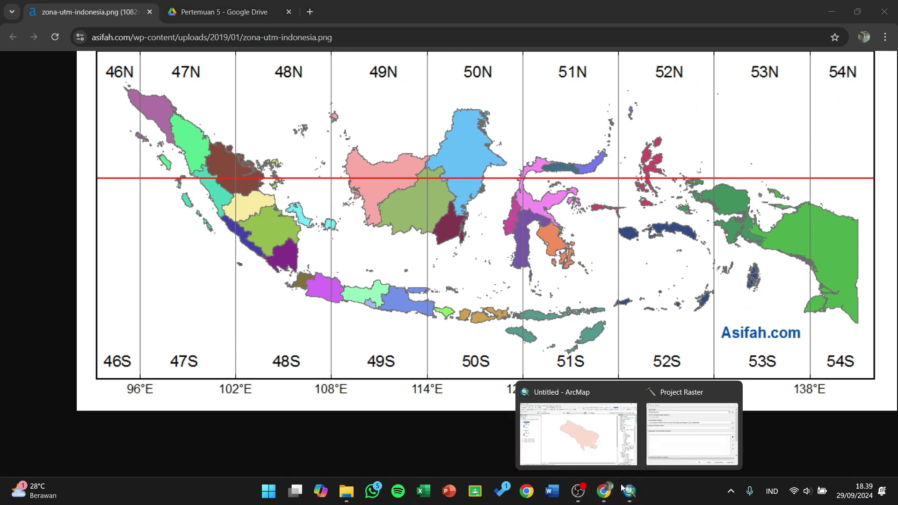
click(650, 430)
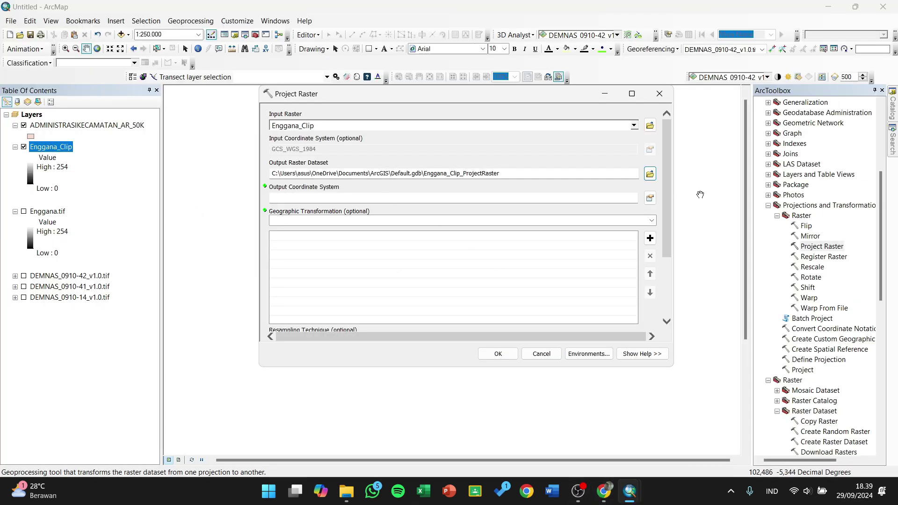
Step: Set the output coordinate system to WGS 1984 UTM Zone 48S from the projected UTM systems of the Southern Hemisphere
click(649, 198)
click(406, 130)
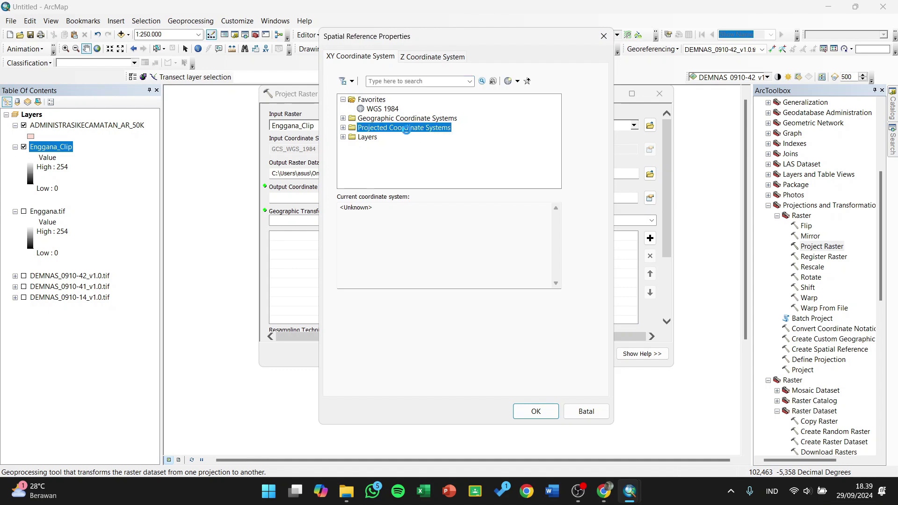
double_click(403, 128)
scroll(414, 140, down, 2)
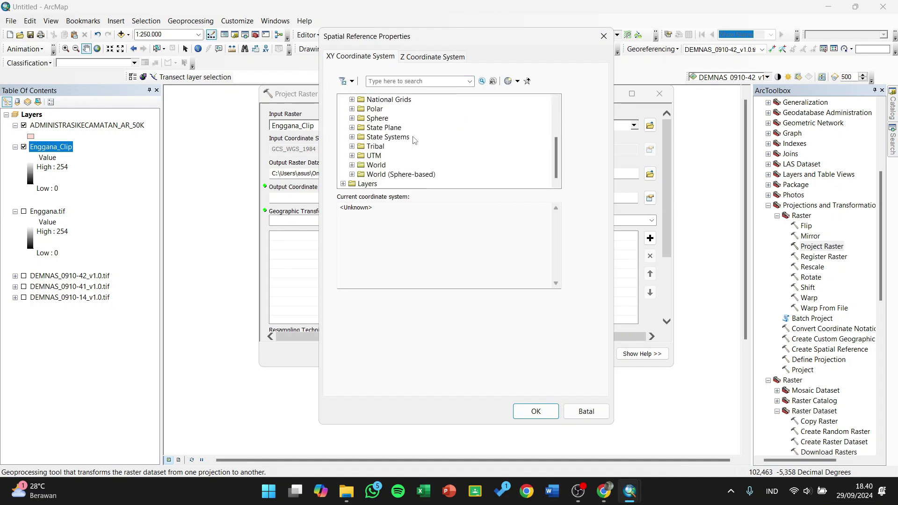
double_click(371, 156)
scroll(371, 158, down, 3)
double_click(381, 156)
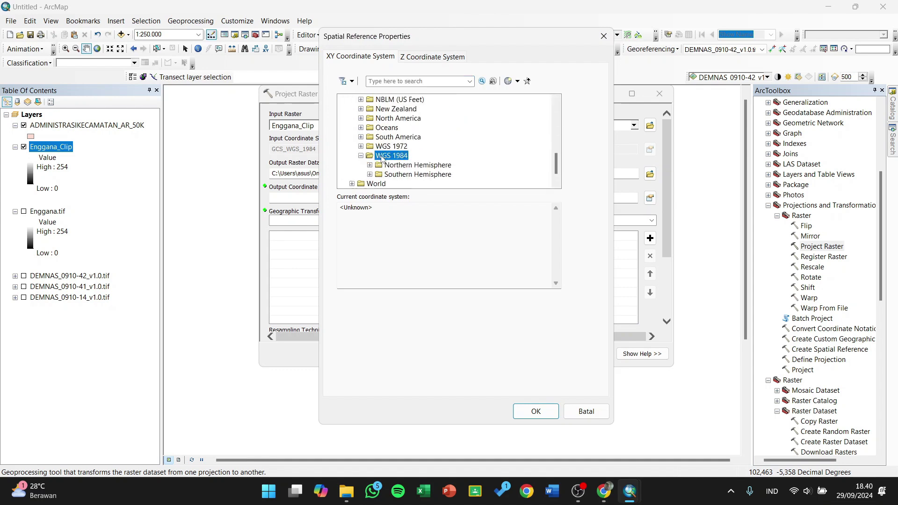
scroll(388, 159, down, 1)
double_click(398, 155)
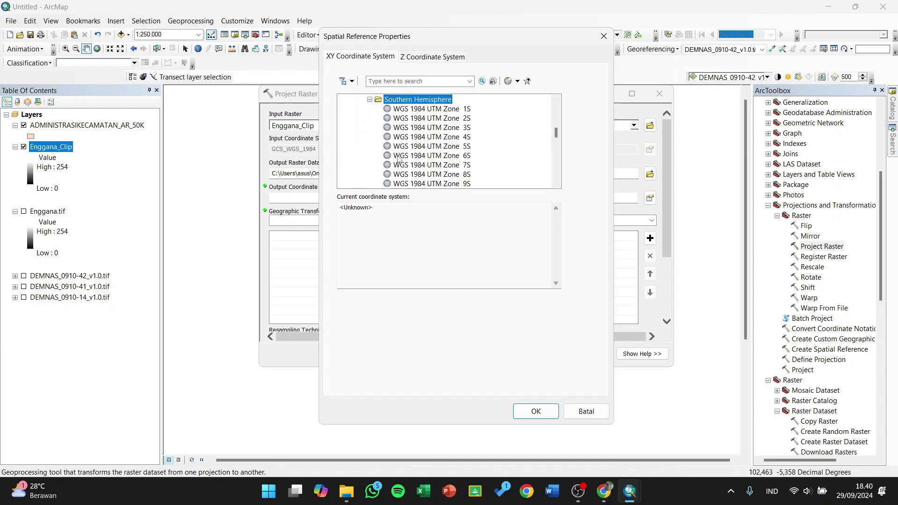
scroll(458, 162, down, 10)
scroll(462, 163, down, 5)
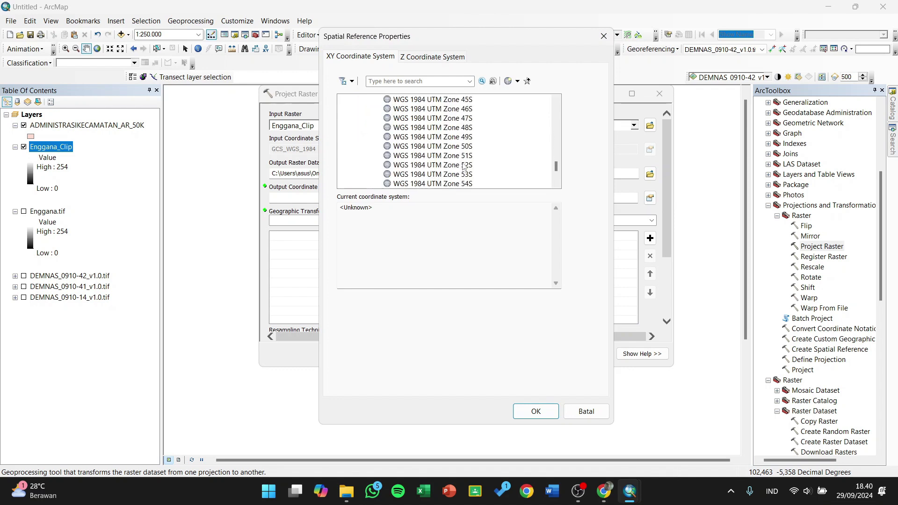
scroll(464, 167, up, 1)
double_click(468, 156)
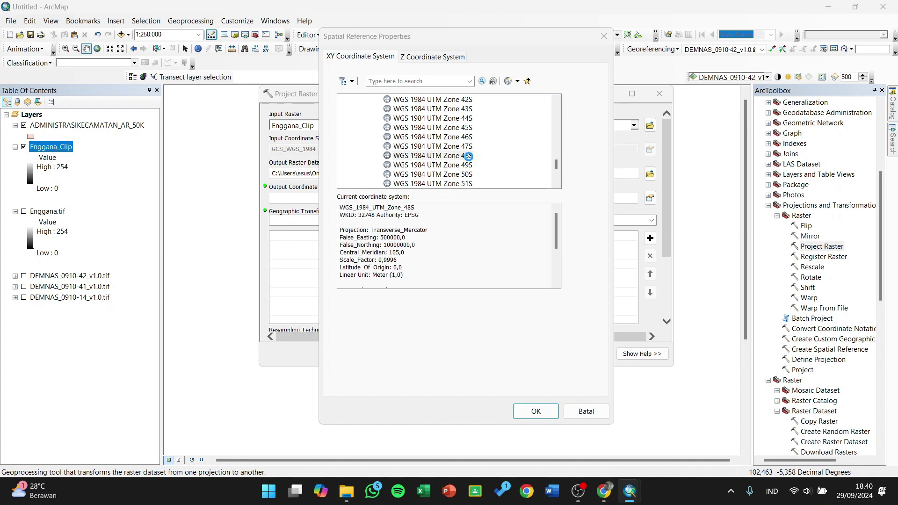
click(579, 76)
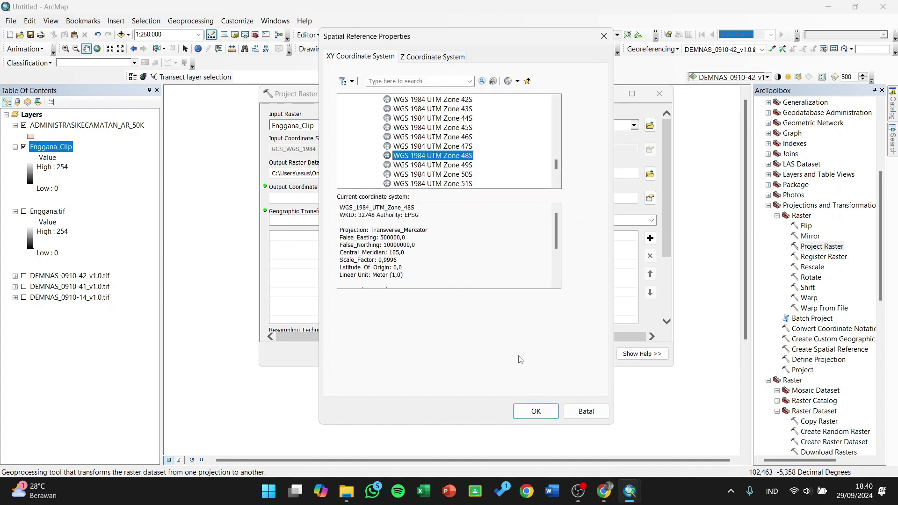
click(536, 411)
click(578, 491)
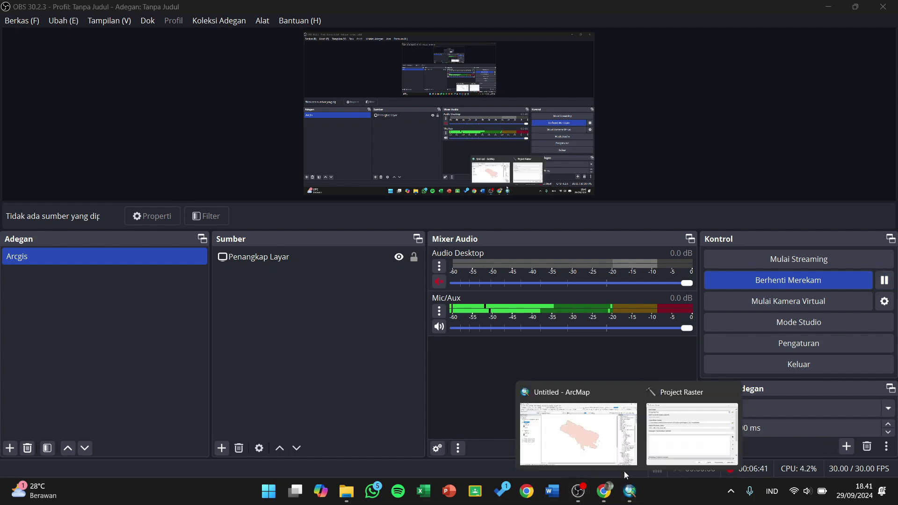
click(629, 490)
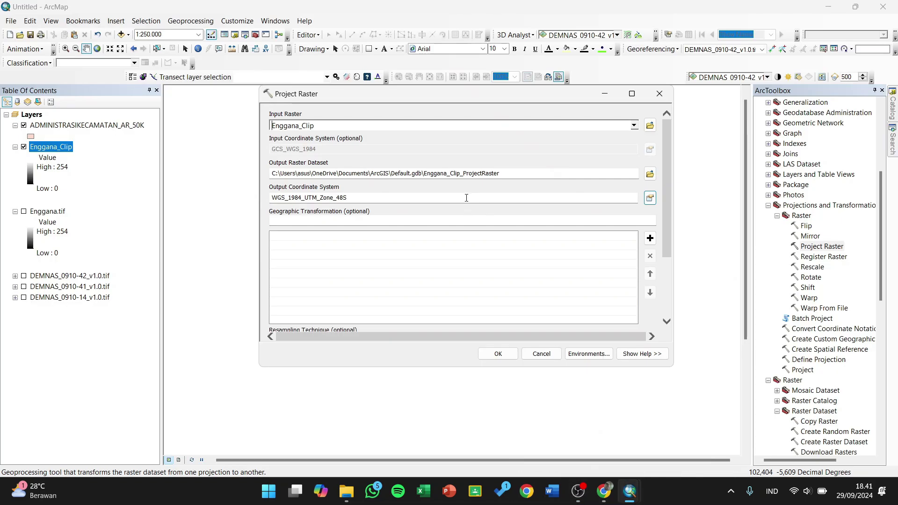
Step: Review the remaining Project Raster parameters, keep NEAREST resampling, and run the projection to output Enggana_Clip_ProjectRaster
drag(476, 99, 472, 101)
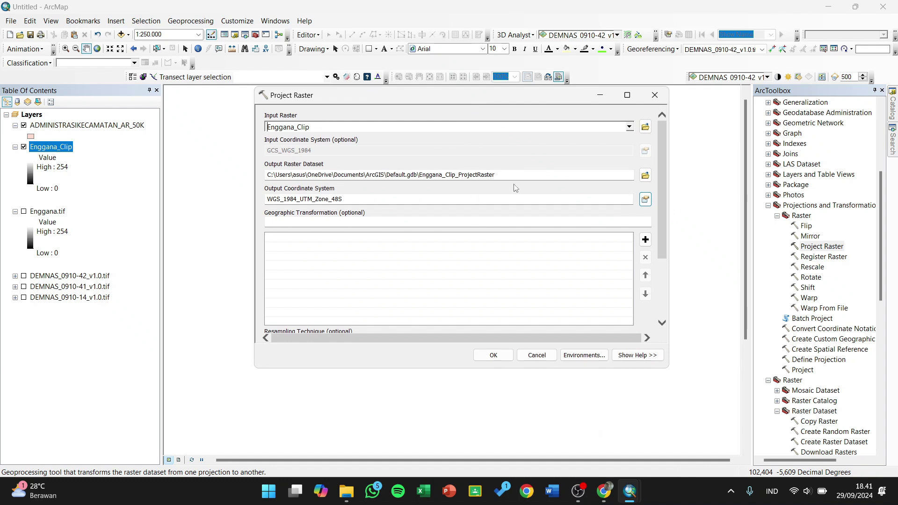
drag(658, 168, 657, 236)
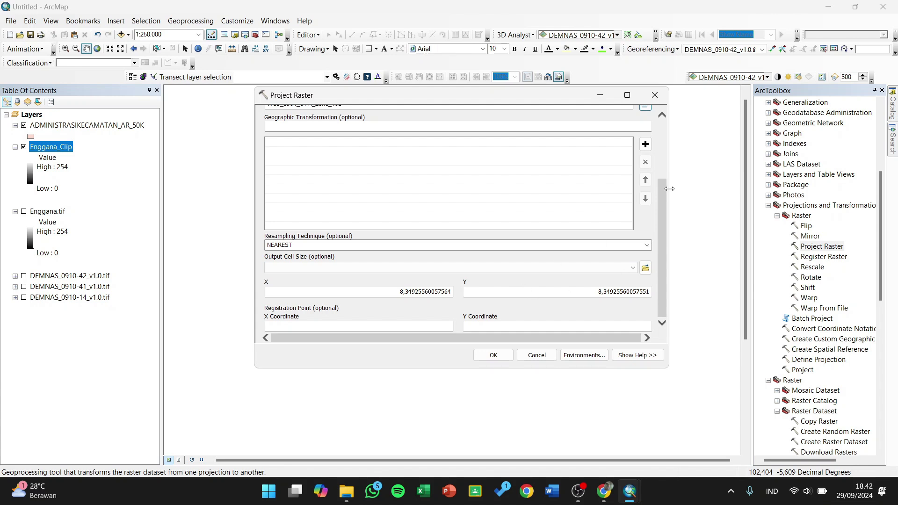
drag(657, 193, 658, 211)
click(494, 355)
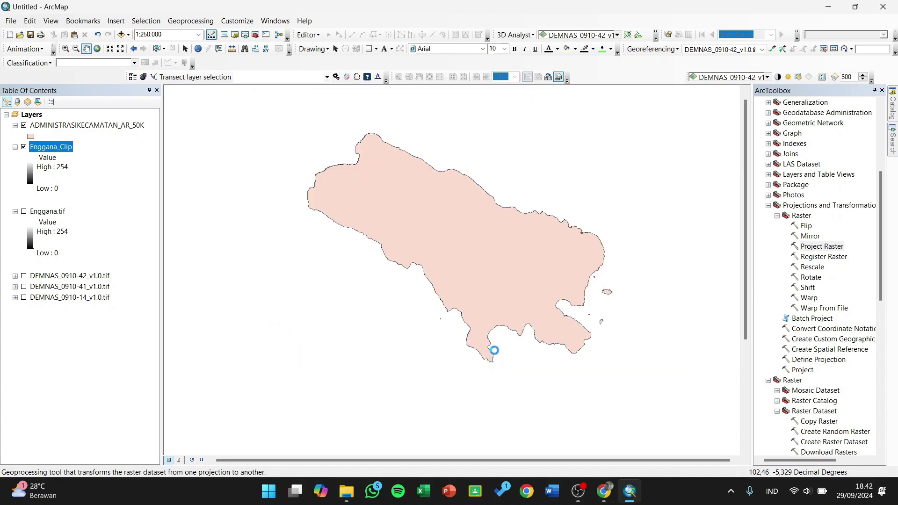
Step: Hide the Enggana_Clip layer and collapse the legends of Enggana_Clip and Enggana.tif
drag(504, 255, 501, 281)
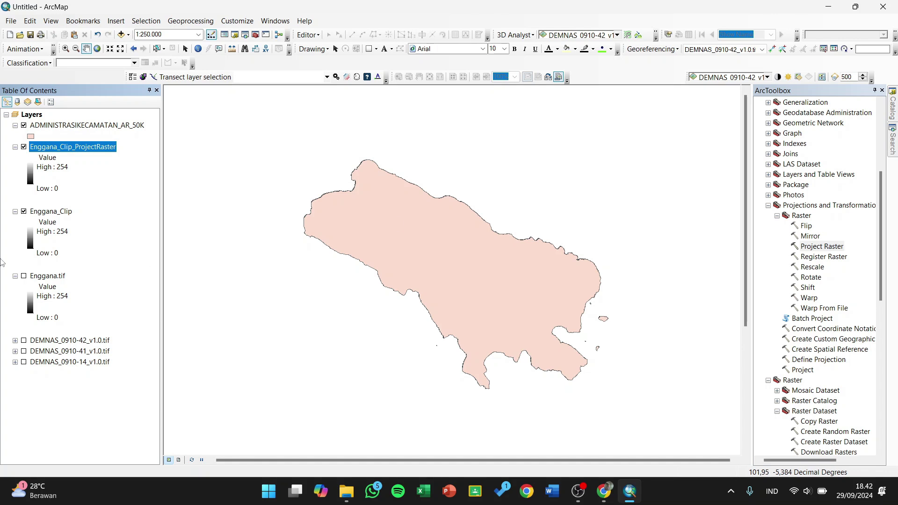
click(24, 211)
click(15, 211)
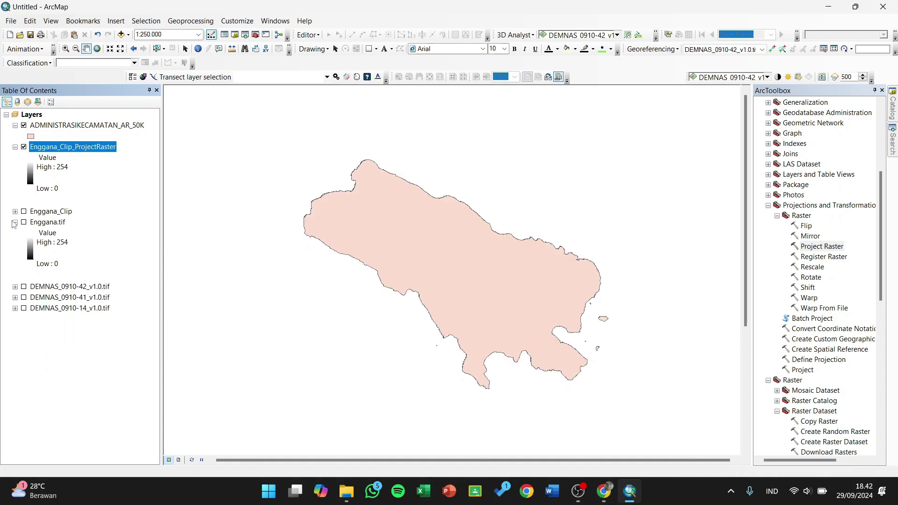
click(15, 222)
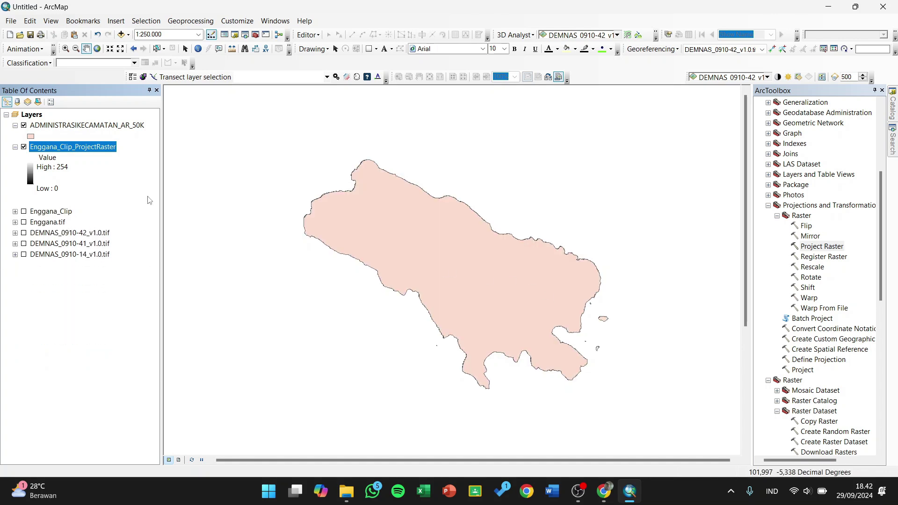
click(24, 125)
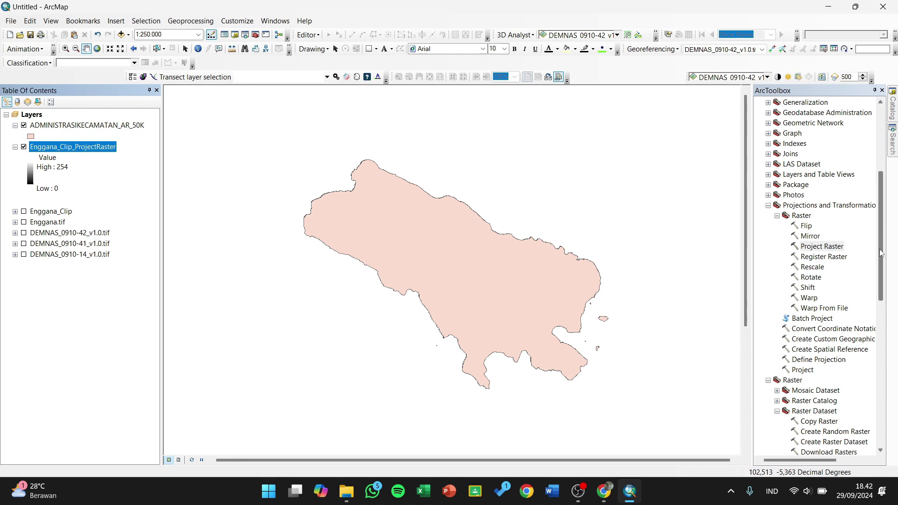
Step: Run the 3D Analyst Slope tool on Enggana_Clip_ProjectRaster with the output measurement set to PERCENT_RISE
scroll(813, 234, up, 6)
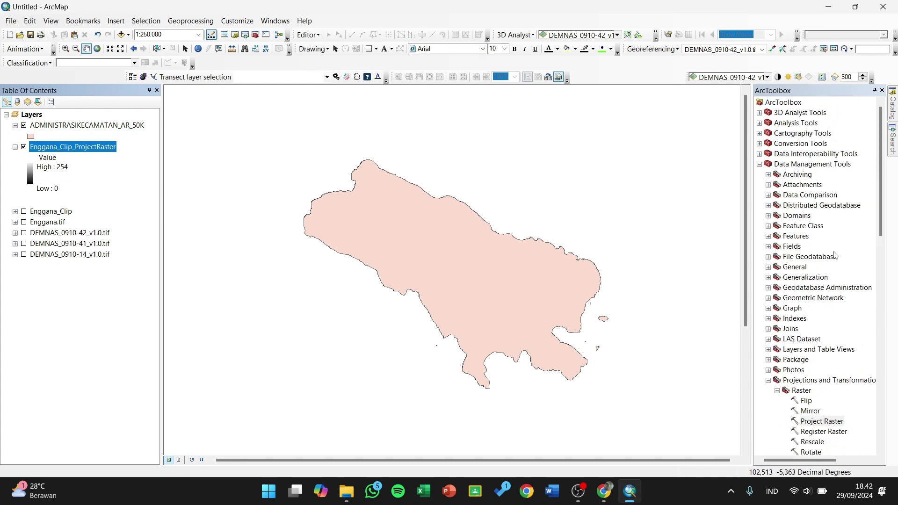
double_click(776, 115)
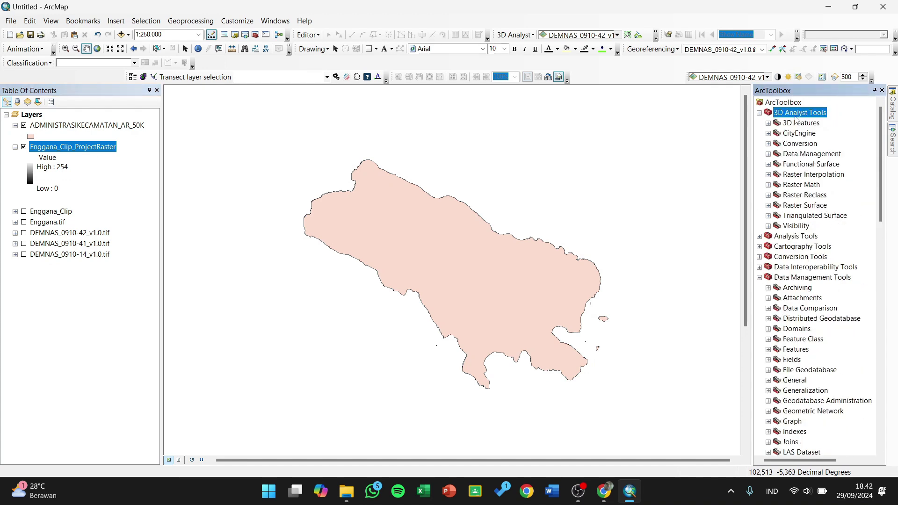
double_click(797, 207)
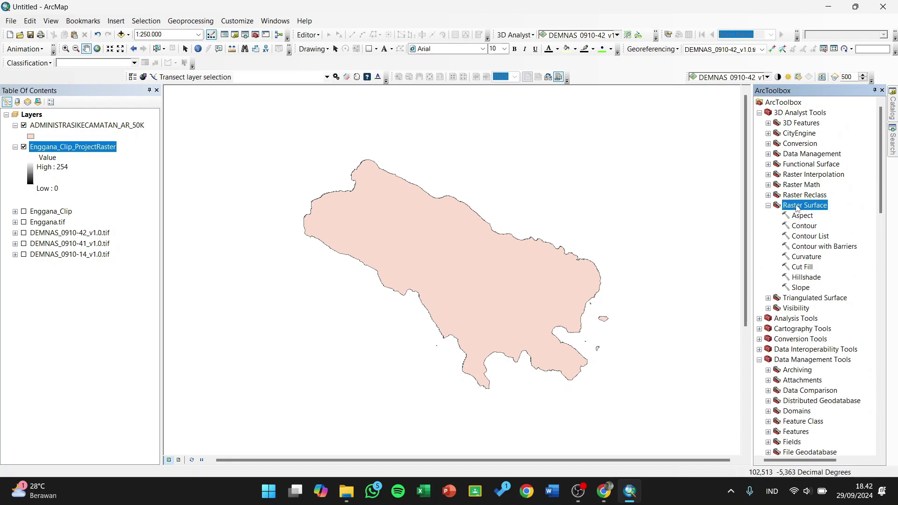
double_click(801, 287)
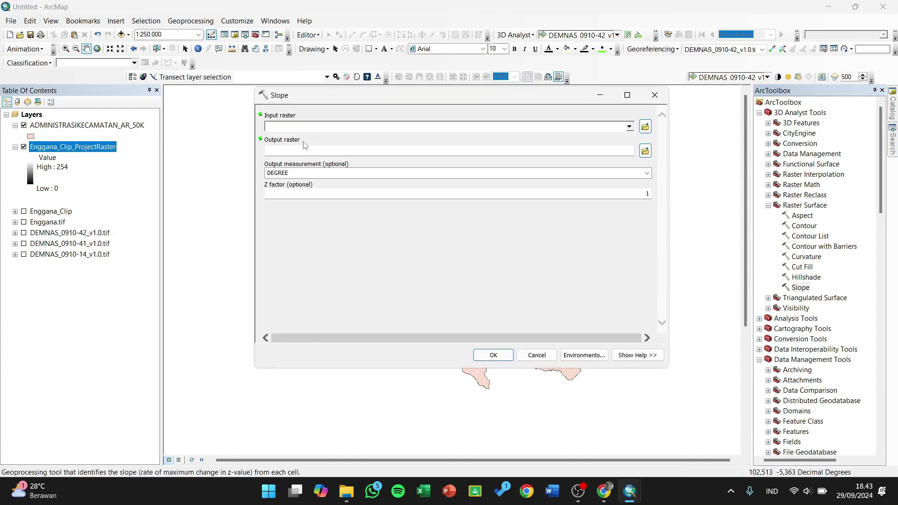
drag(82, 151, 295, 126)
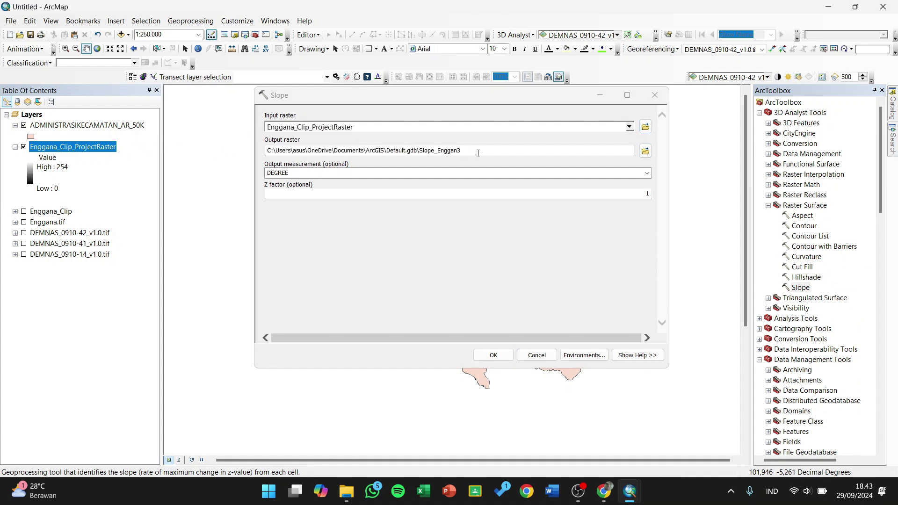
click(611, 173)
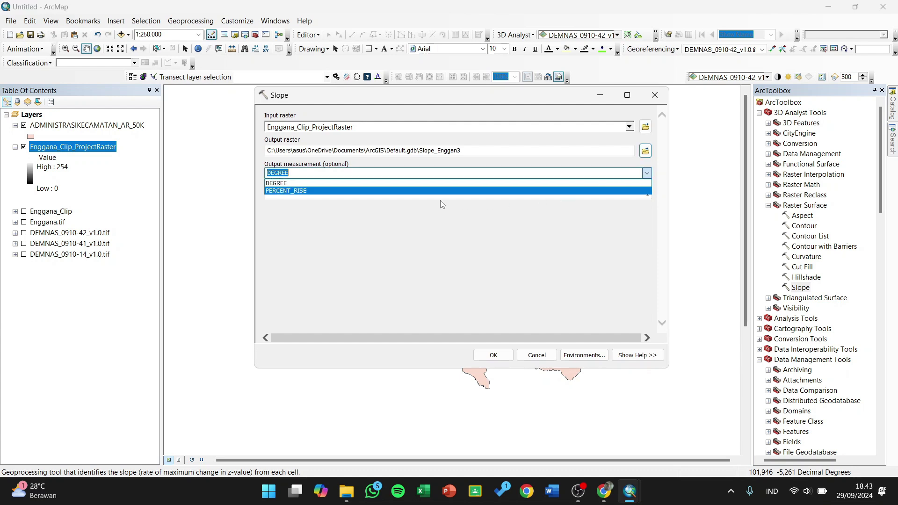
click(424, 192)
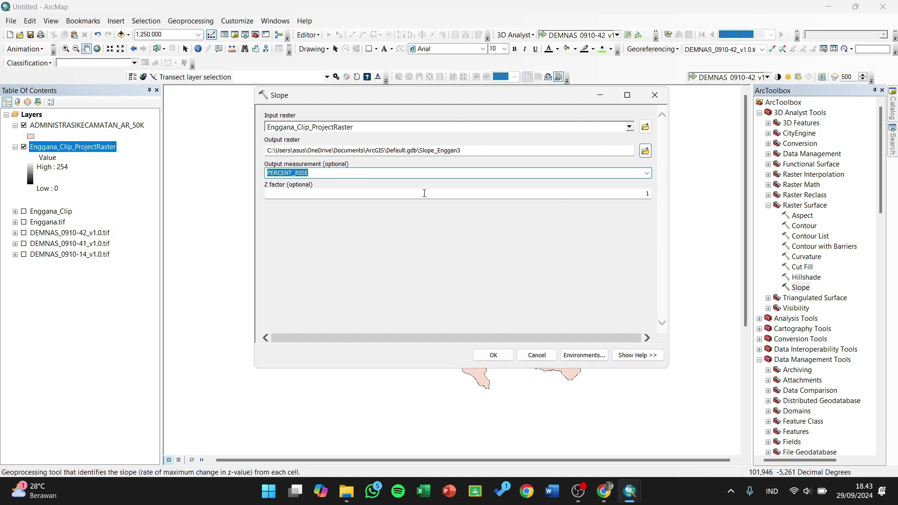
click(494, 355)
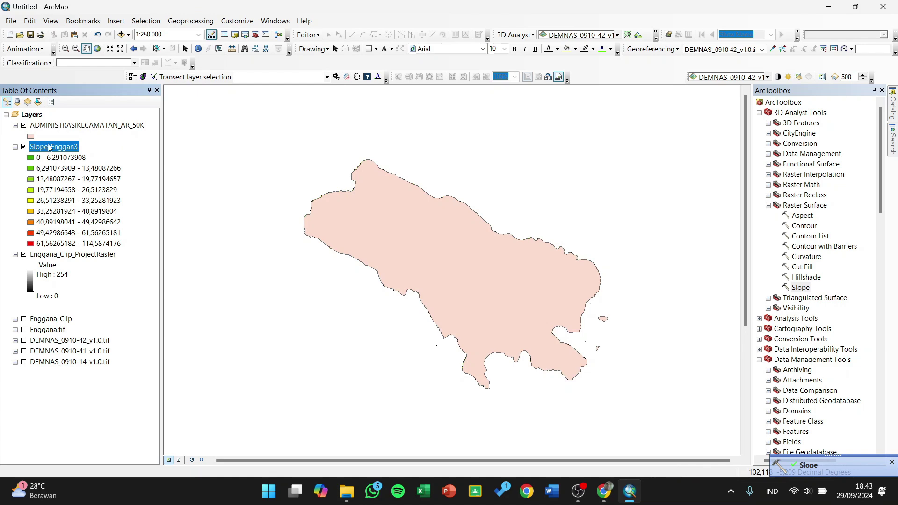
drag(49, 148, 56, 241)
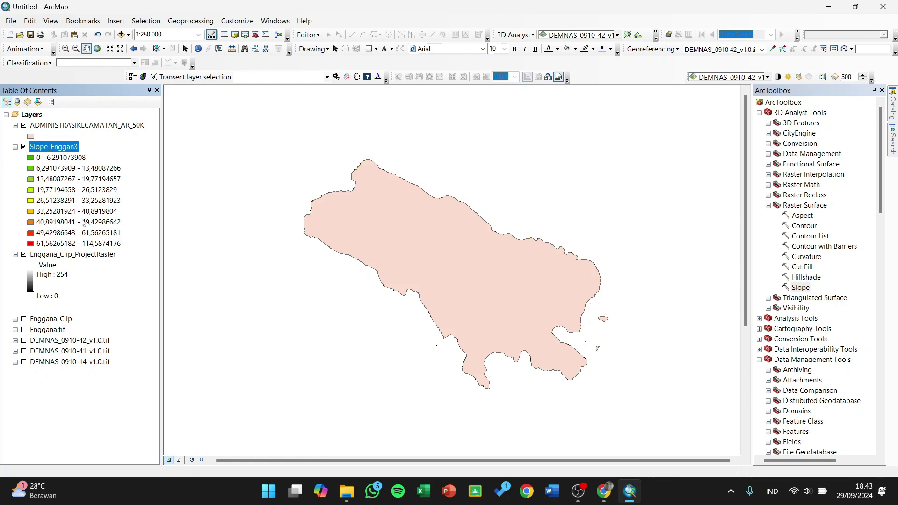
Step: Load Slope_Enggan3 into the Spatial Analyst Reclassify tool and set its classification to 5 classes
scroll(822, 291, down, 20)
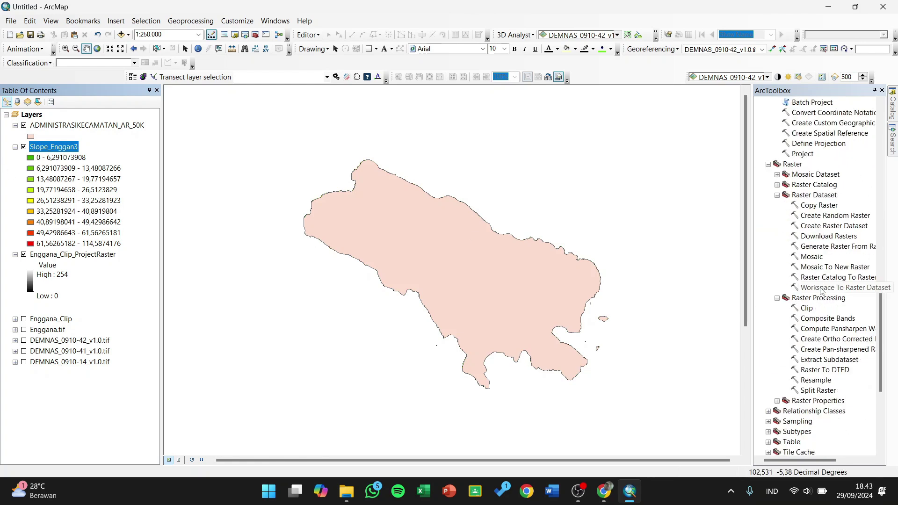
scroll(822, 291, down, 6)
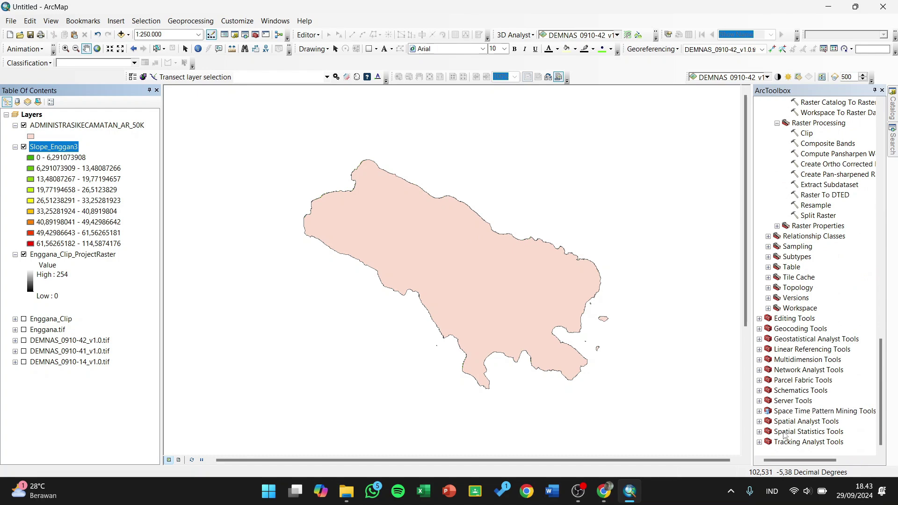
click(759, 421)
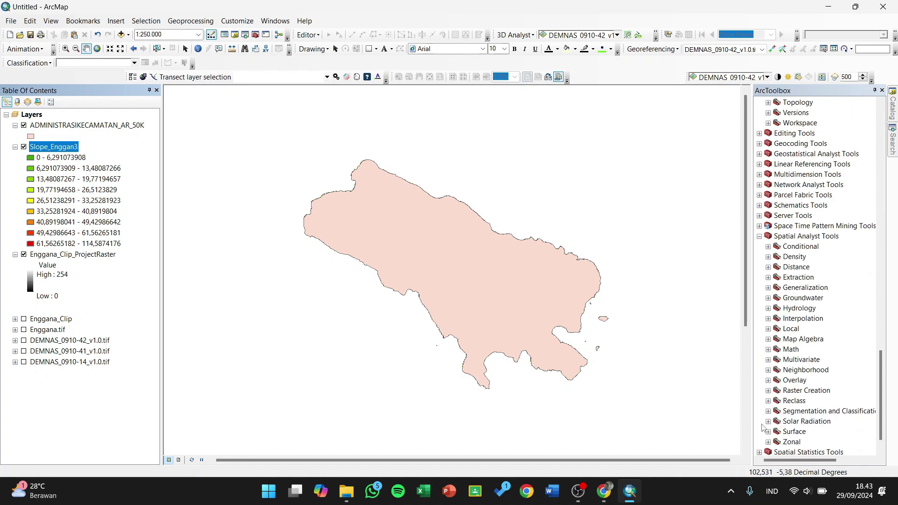
click(769, 401)
scroll(831, 388, down, 2)
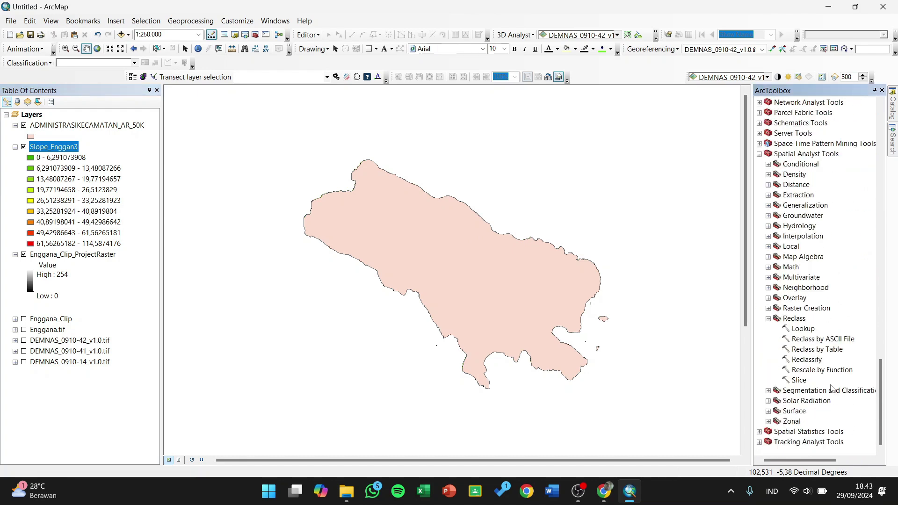
double_click(806, 360)
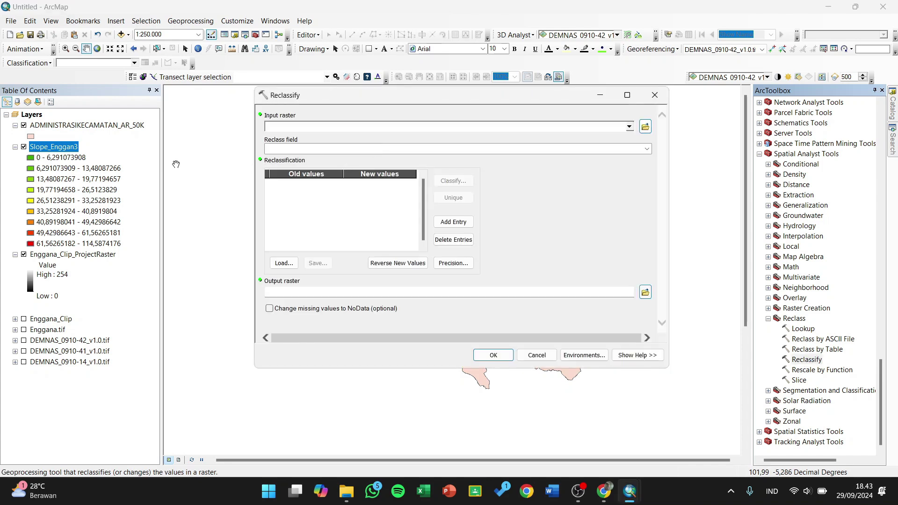
drag(56, 151, 306, 131)
click(453, 186)
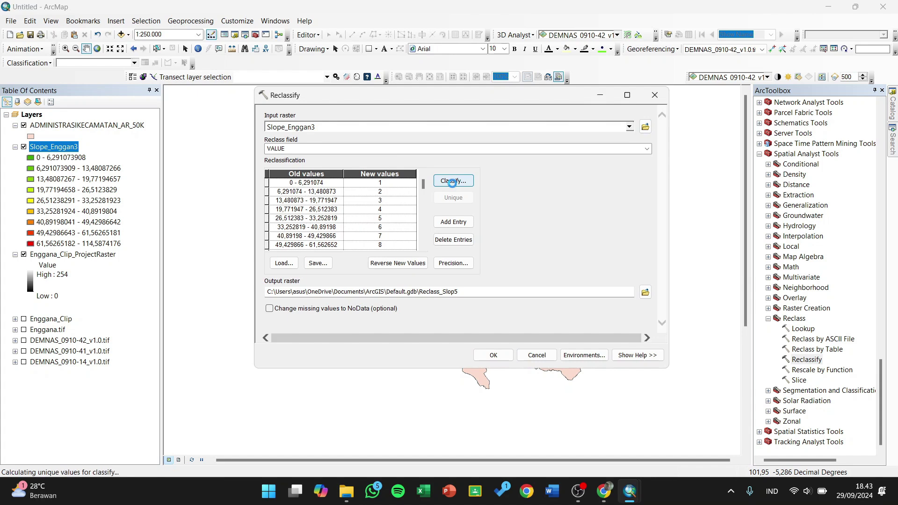
click(369, 135)
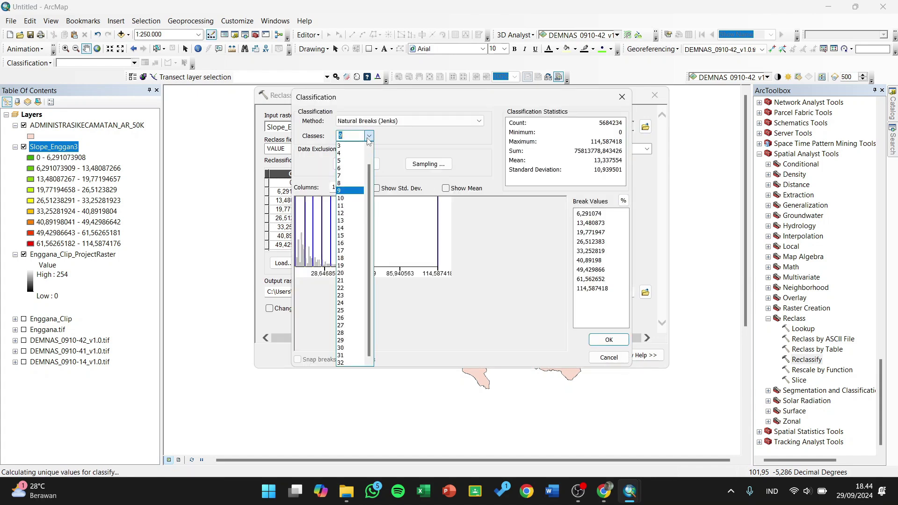
click(359, 161)
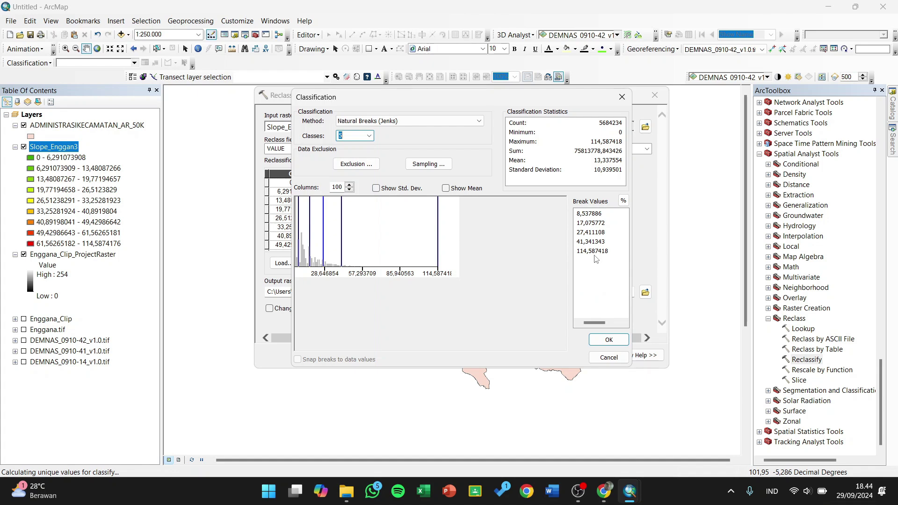
Step: Switch to Chrome, examine the Wilayah Lereng (%) class limits and scores in the Pertemuan 5 document, and return to ArcMap's Classification dialog
mouse_move(606, 492)
click(603, 412)
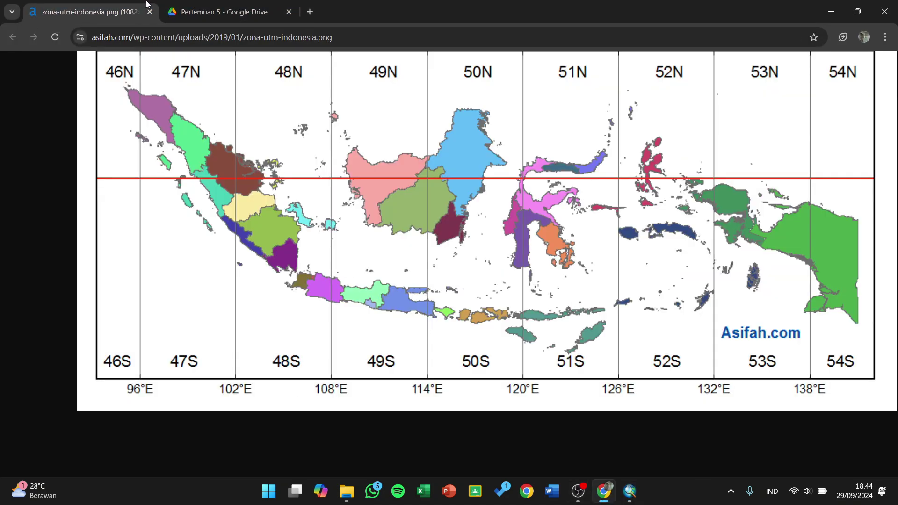
click(178, 4)
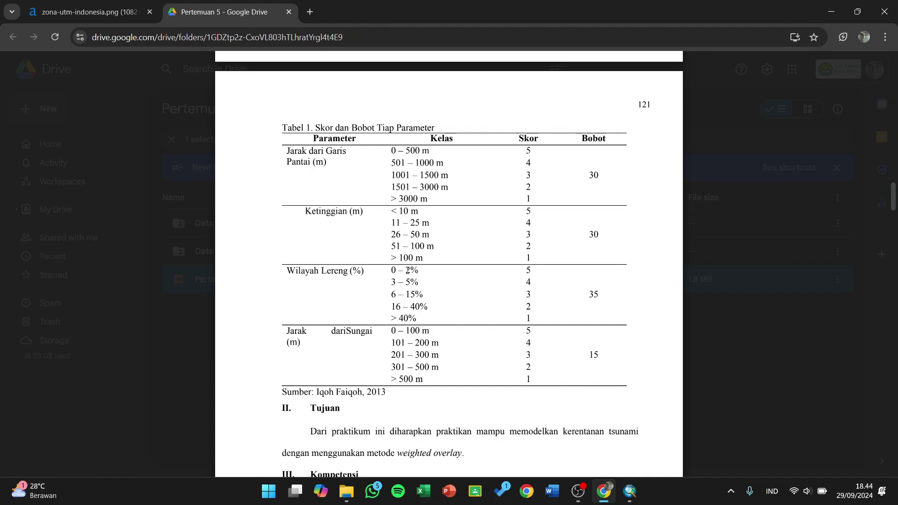
drag(405, 273, 428, 307)
click(604, 491)
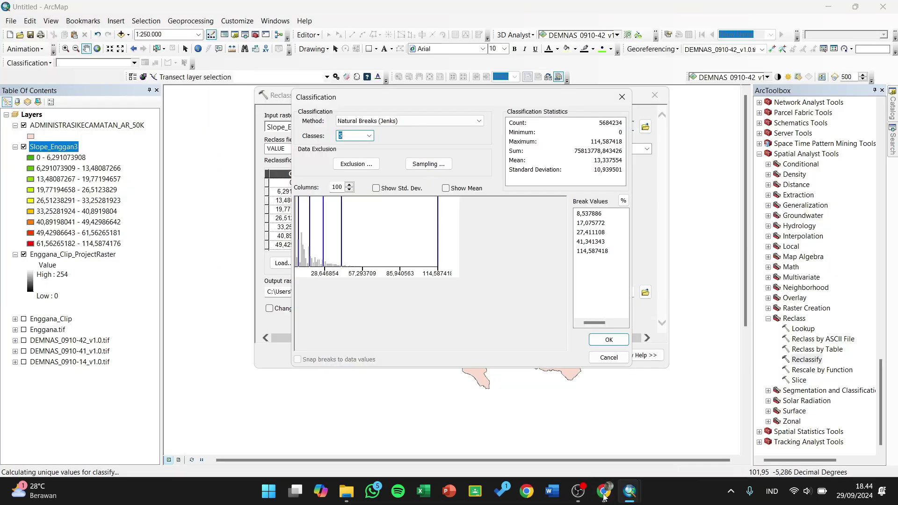
Step: Set the first four slope break values to 2, 5, 15 and 40, and apply the classification
click(604, 214)
double_click(602, 213)
text(2)
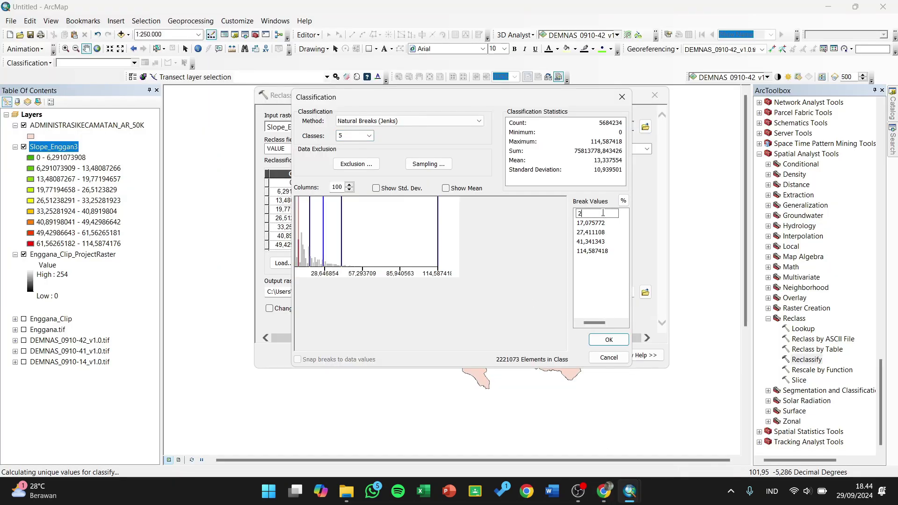
click(603, 223)
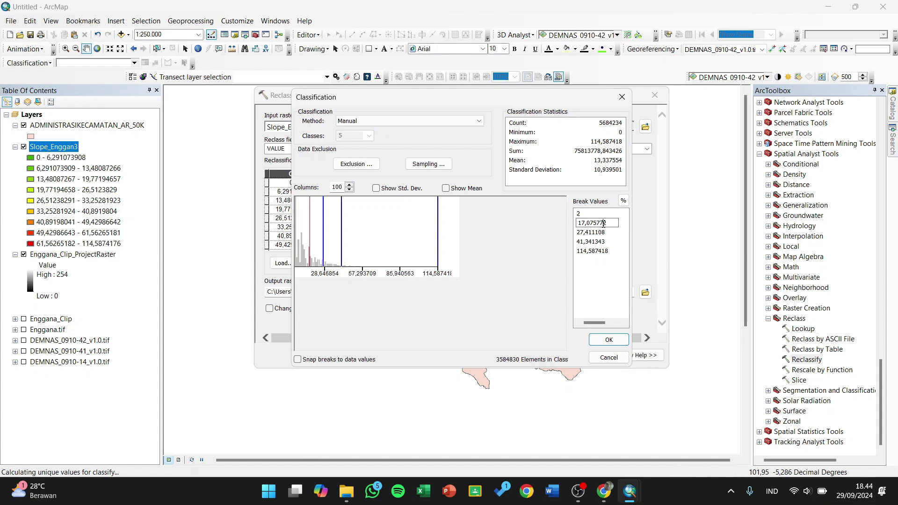
double_click(603, 223)
text(5)
key(Return)
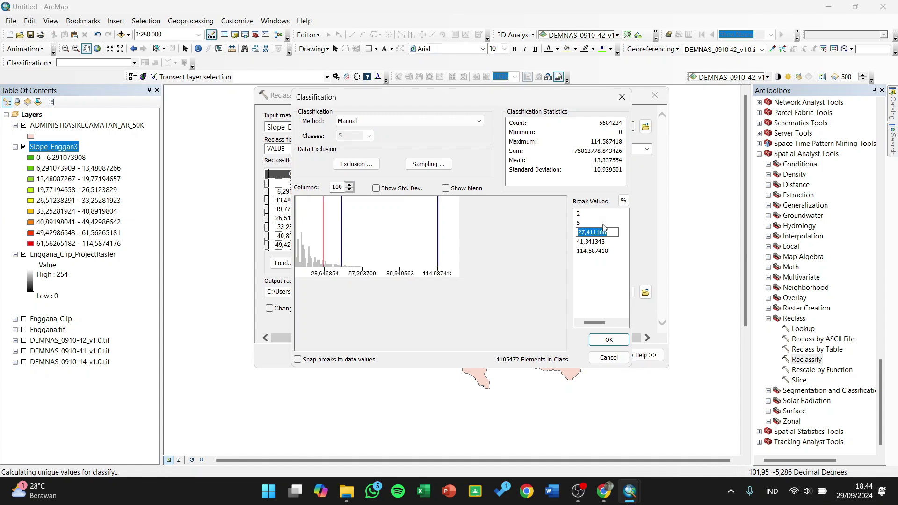
text(15)
key(Return)
text(4)
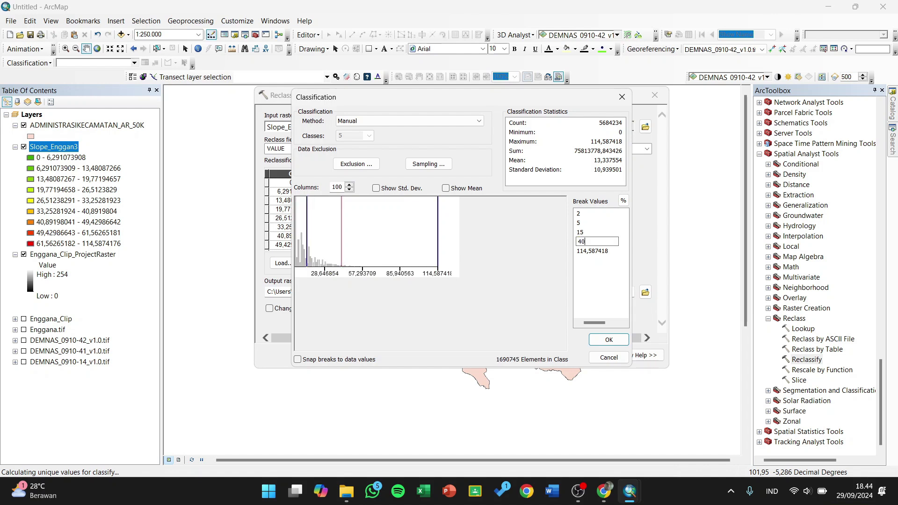
text(0)
key(Return)
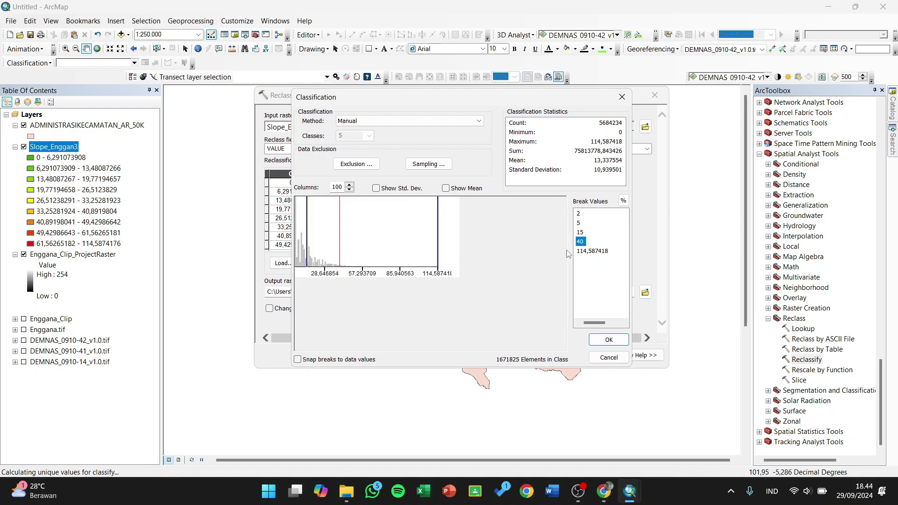
click(608, 339)
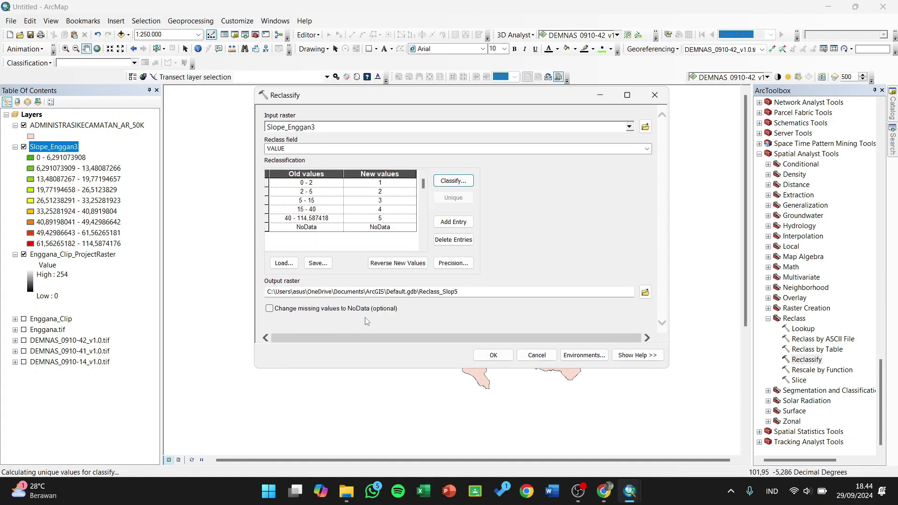
Step: Reverse the new values, run the slope reclassification, and hide the Slope_Enggan3 layer
click(376, 263)
click(488, 354)
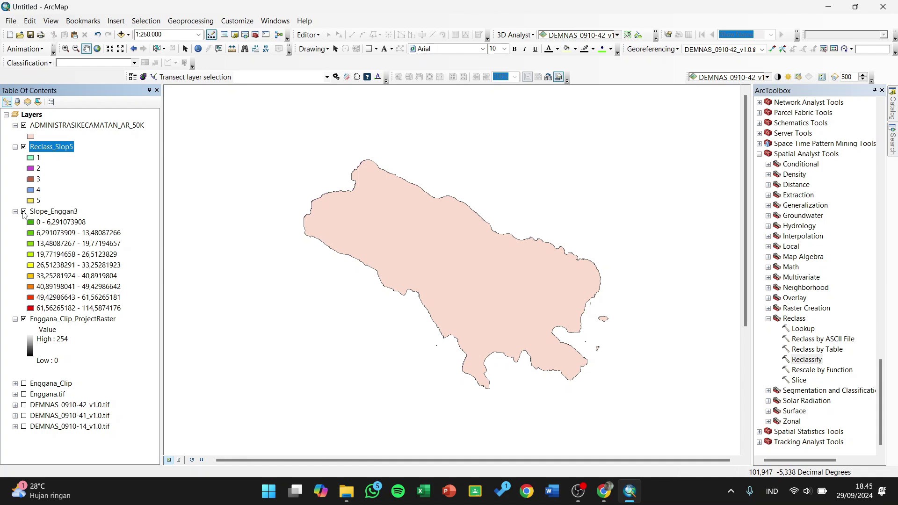
click(24, 212)
Step: Run the 3D Analyst Hillshade tool on Enggana_Clip_ProjectRaster, keeping azimuth 315, altitude 45 and Z factor 1
scroll(813, 220, up, 3)
scroll(810, 235, up, 20)
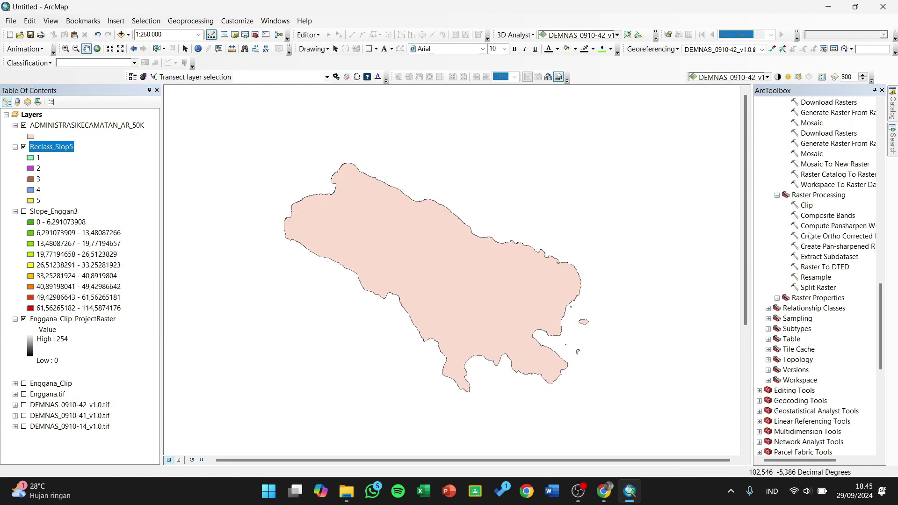
scroll(810, 236, up, 6)
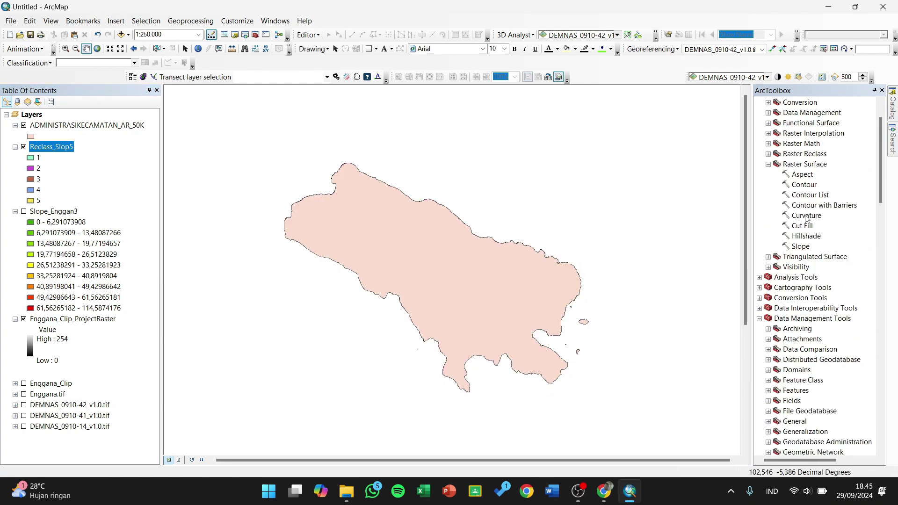
scroll(806, 218, up, 2)
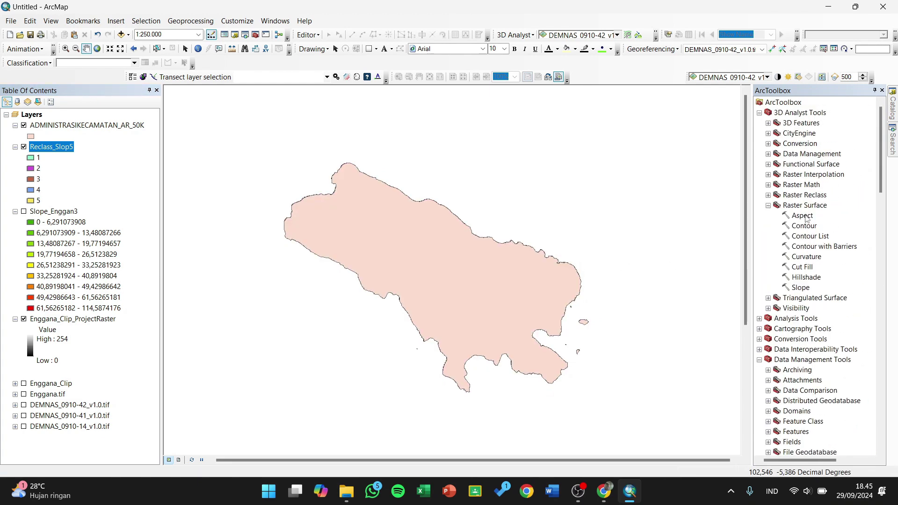
click(807, 278)
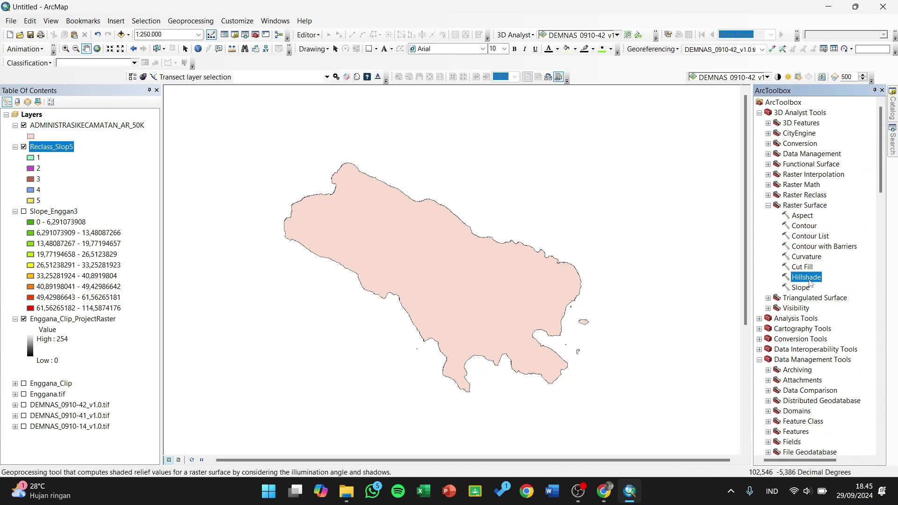
double_click(807, 277)
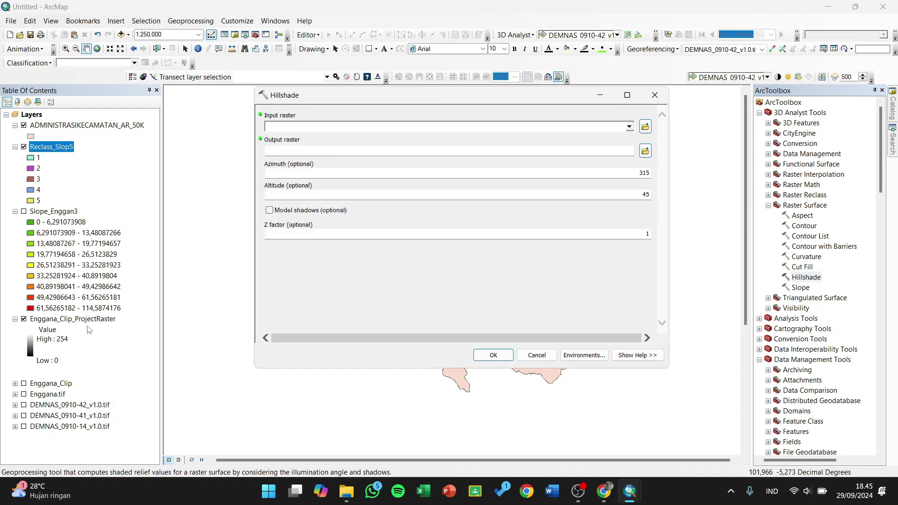
drag(77, 323, 287, 131)
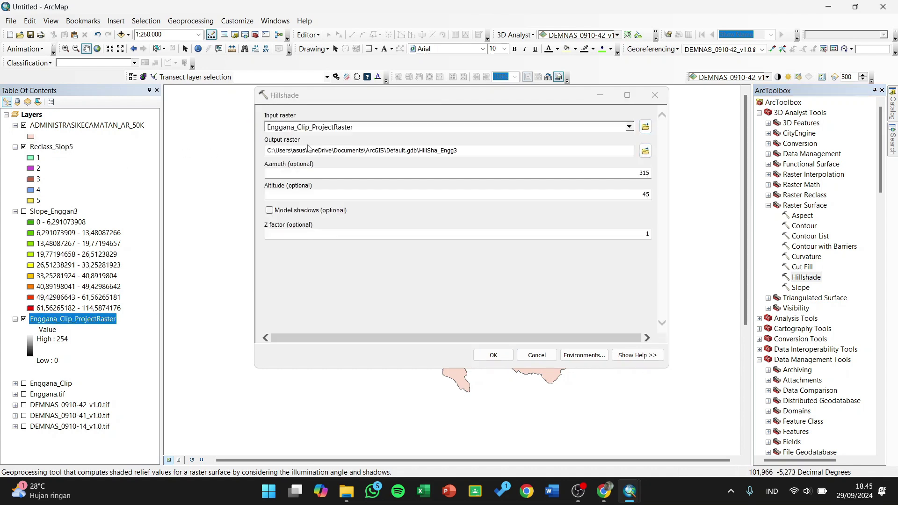
click(464, 152)
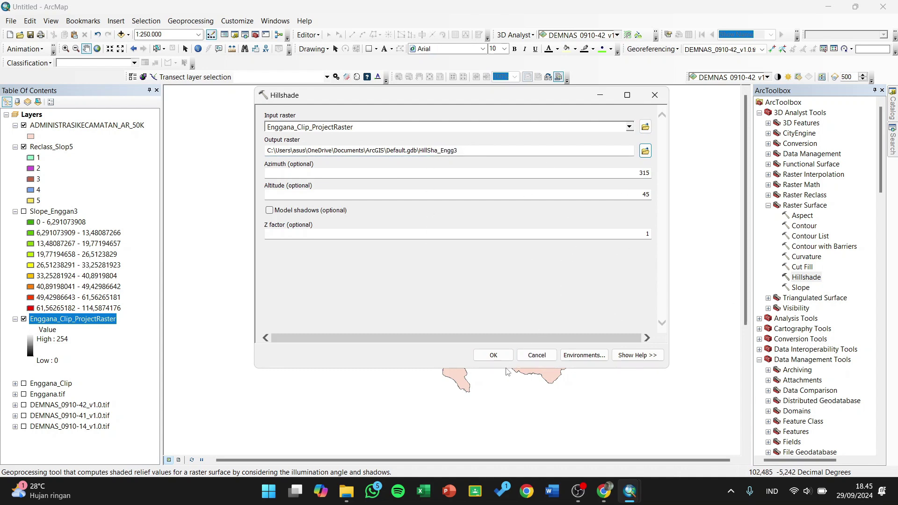
click(496, 357)
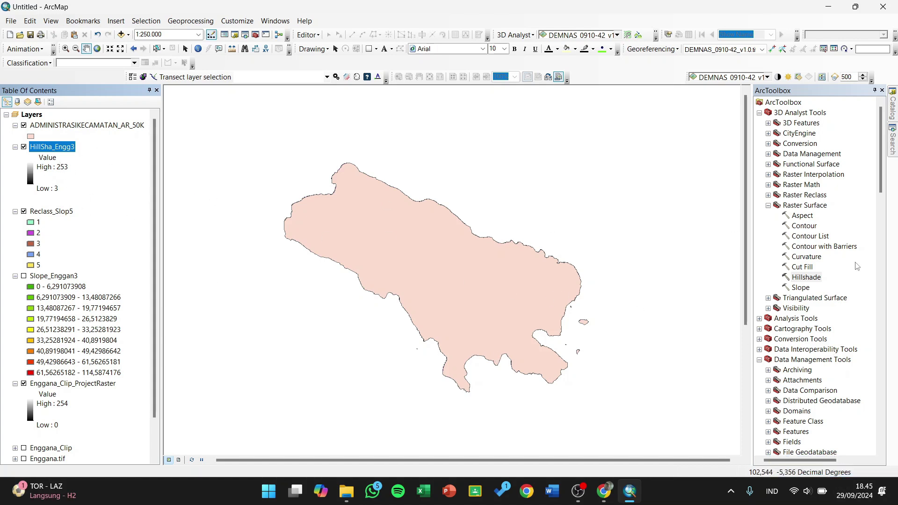
Step: Start the Spatial Analyst Reclassify tool with HillSha_Engg3 as input raster and open its classification settings
scroll(831, 284, down, 13)
scroll(830, 284, down, 20)
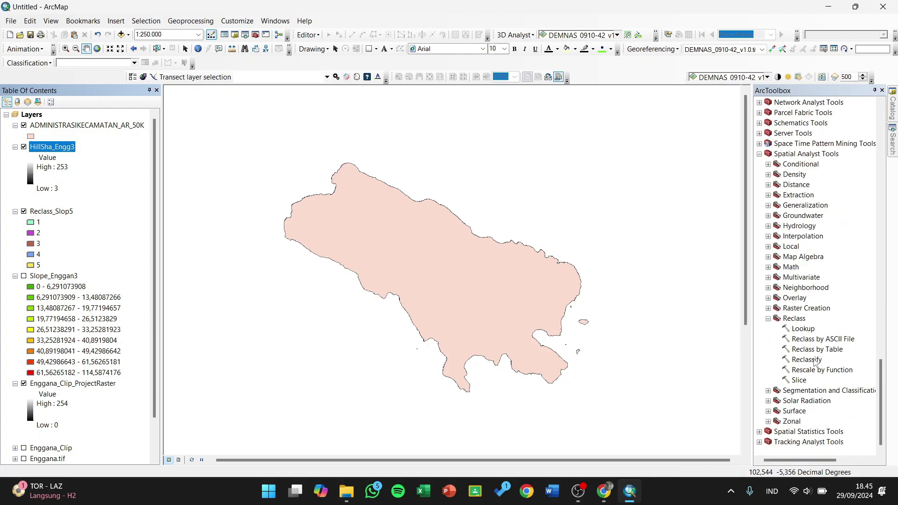
double_click(806, 359)
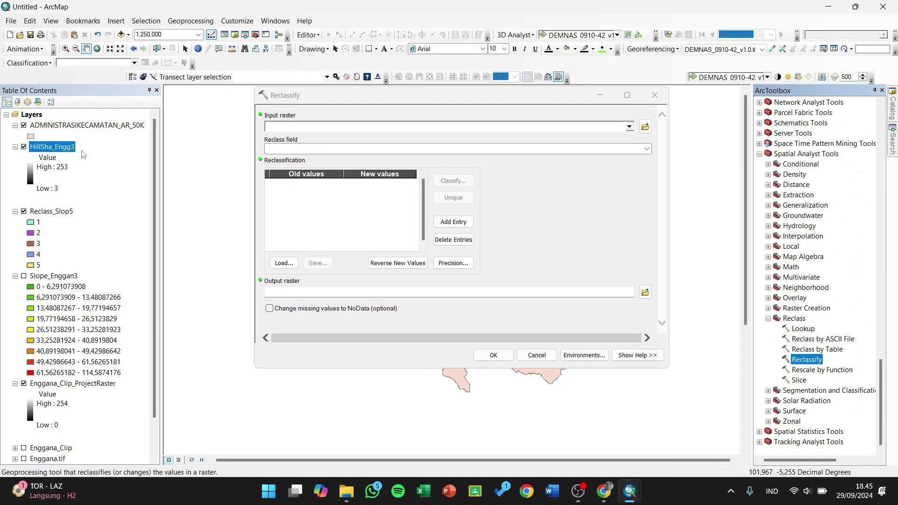
drag(56, 149, 286, 127)
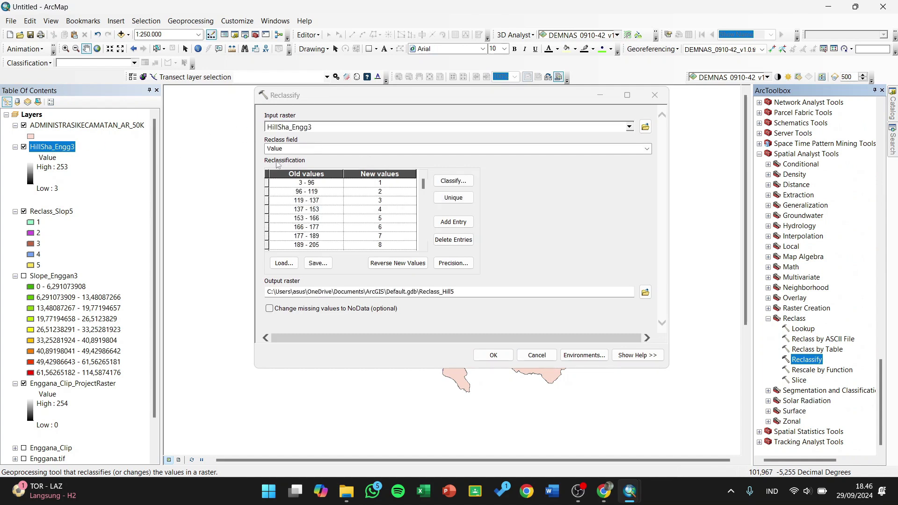
click(447, 185)
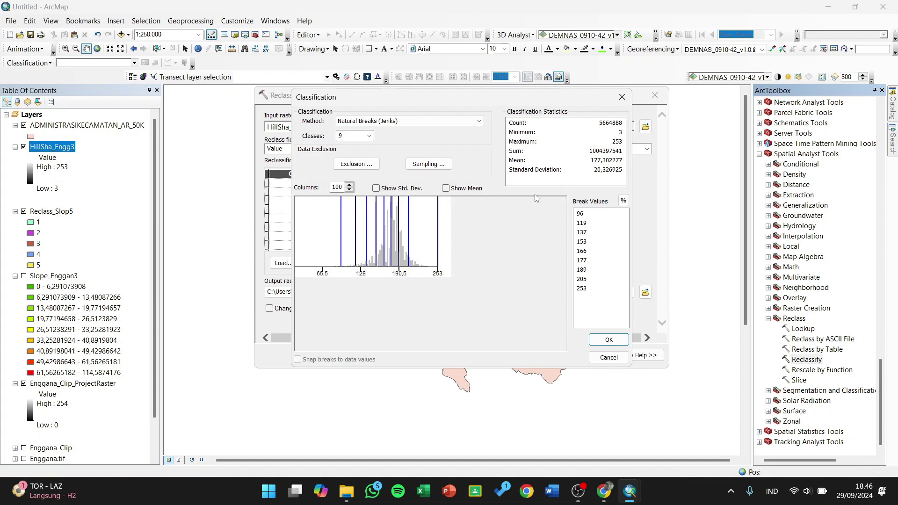
Step: Switch to Chrome, examine the Ketinggian (m) class limits in the Pertemuan 5 document, and return to ArcMap's Classification dialog
click(596, 491)
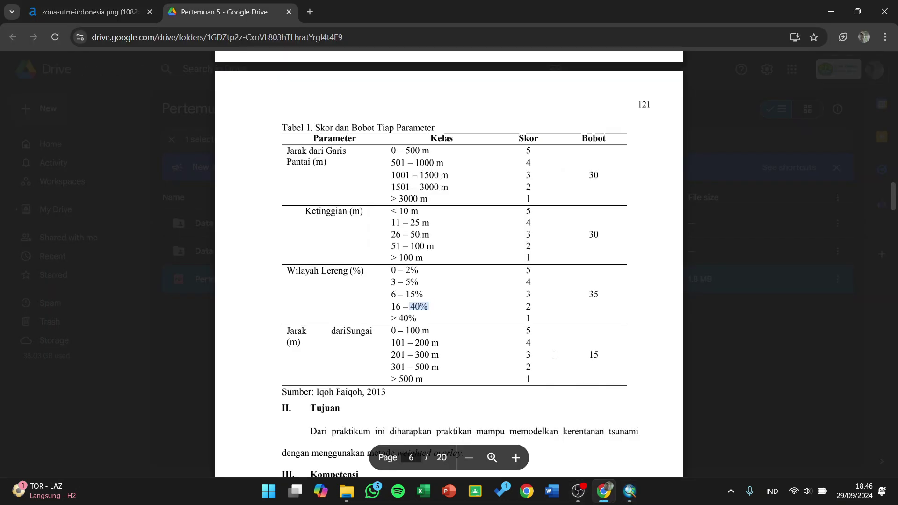
drag(400, 210, 440, 219)
click(400, 215)
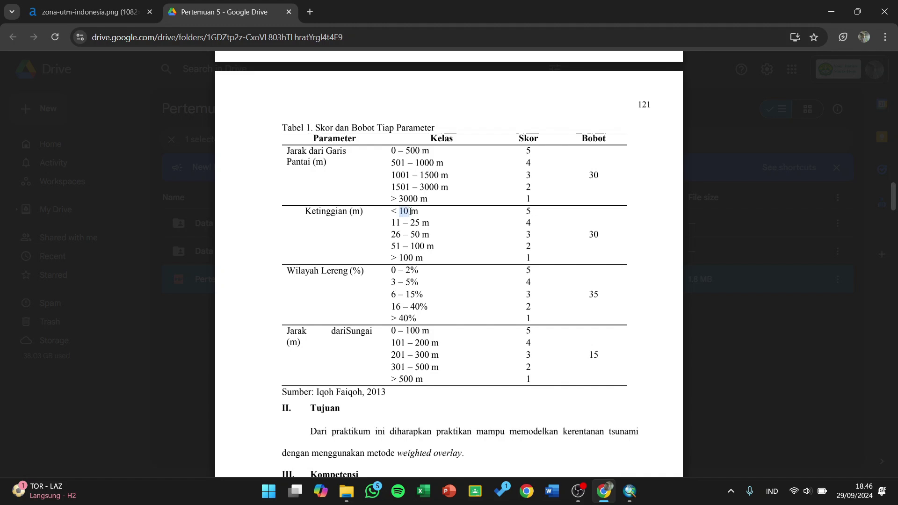
drag(410, 222, 424, 242)
mouse_move(606, 496)
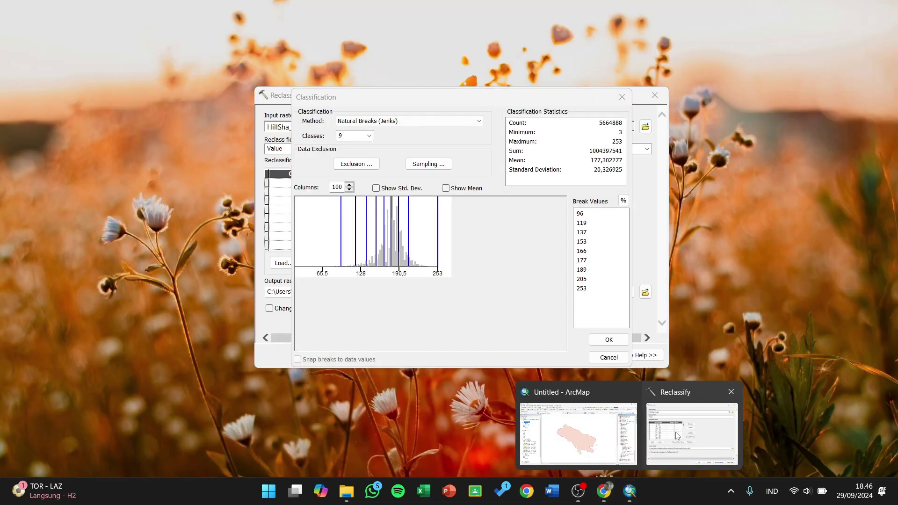
click(670, 435)
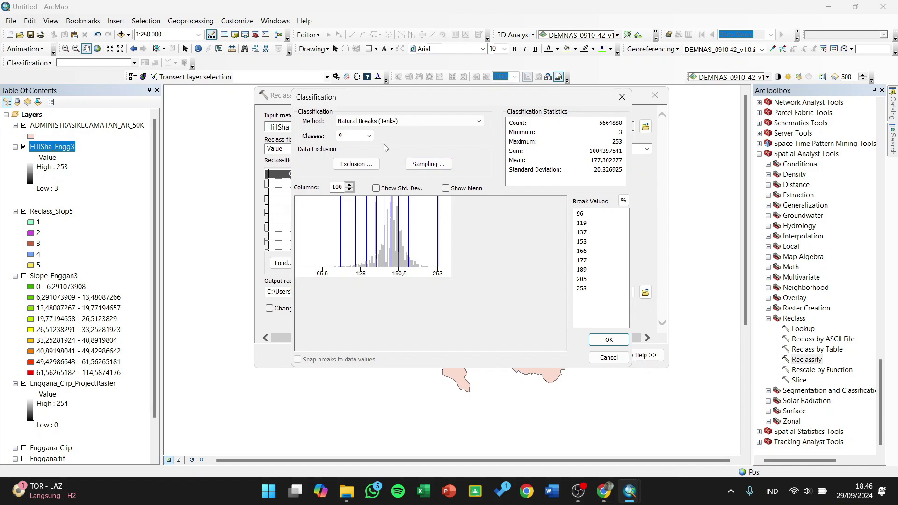
Step: Set the hillshade classification to 5 classes and the first break value to 10
scroll(362, 138, up, 2)
scroll(362, 138, up, 2)
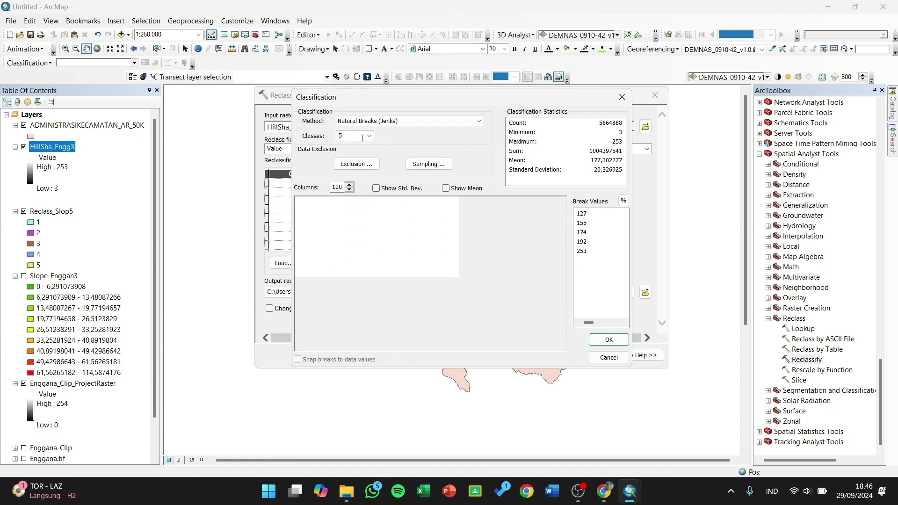
click(596, 213)
double_click(596, 214)
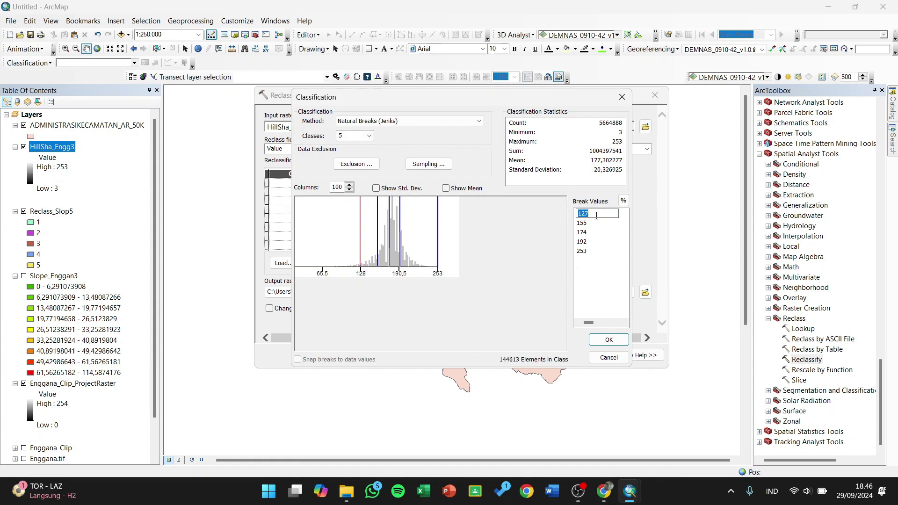
text(10)
key(Return)
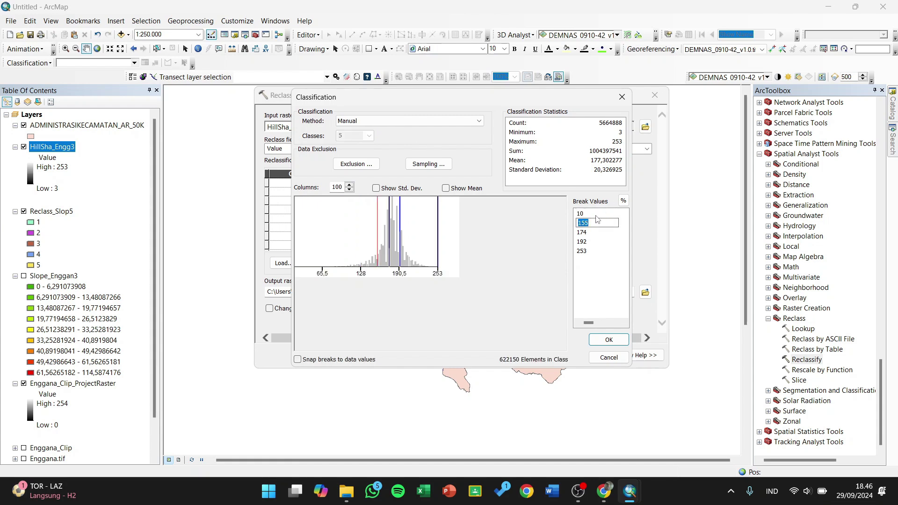
Step: Set the second, third and fourth break values to 25, 50 and 100
text(25)
key(Return)
text(50)
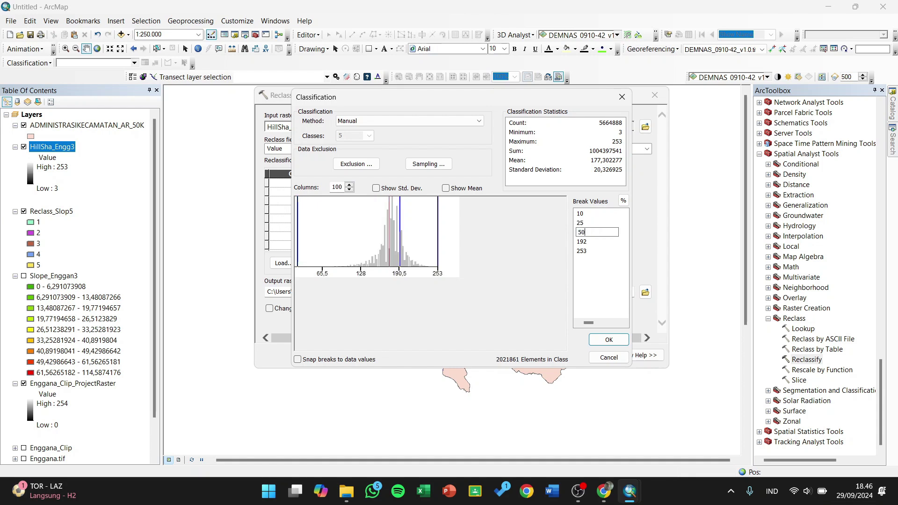
key(Return)
text(100)
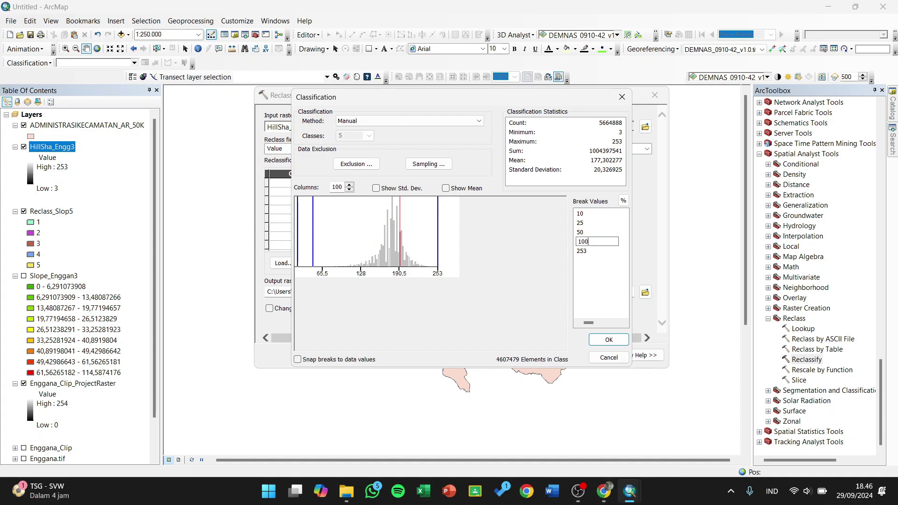
key(Return)
click(588, 286)
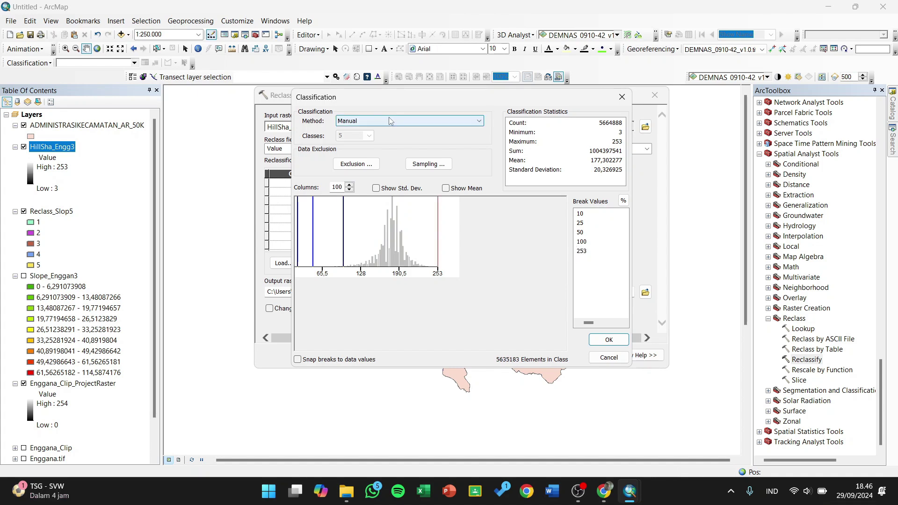
Step: Apply the classification, reverse the new values, and run the hillshade reclassification
click(608, 340)
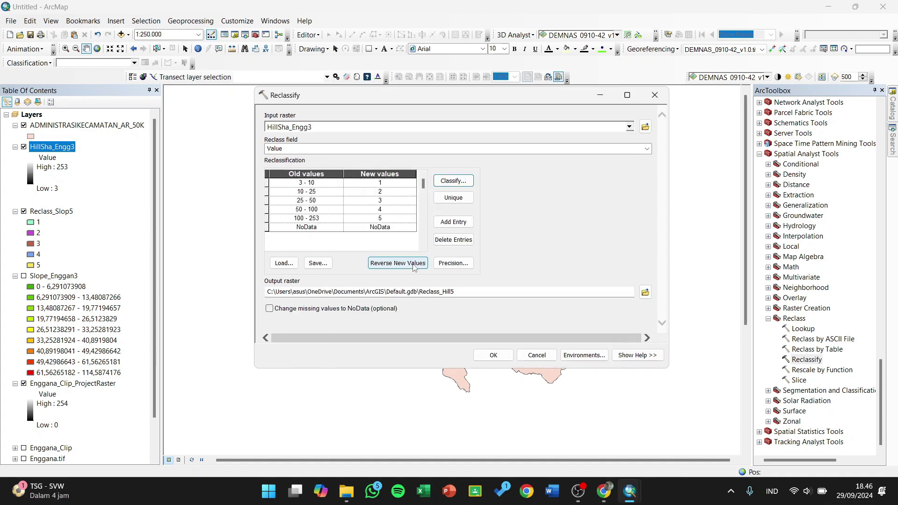
click(397, 262)
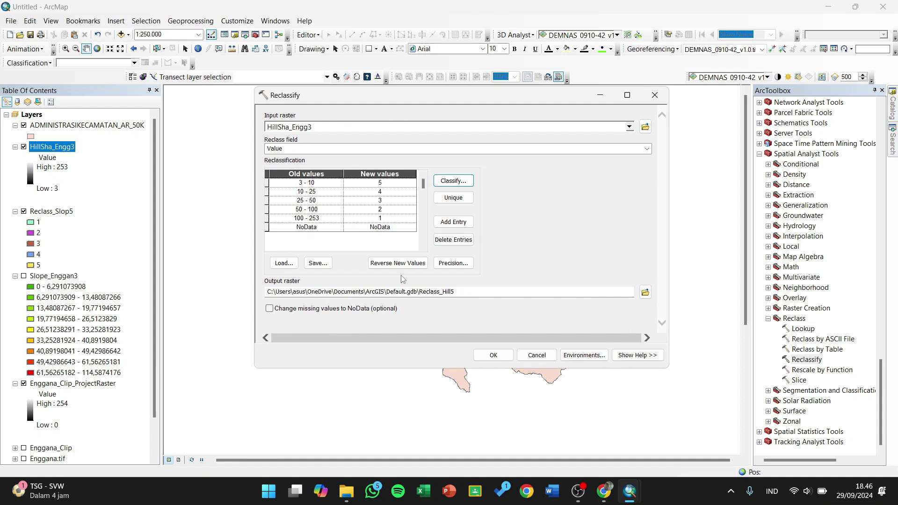
click(482, 355)
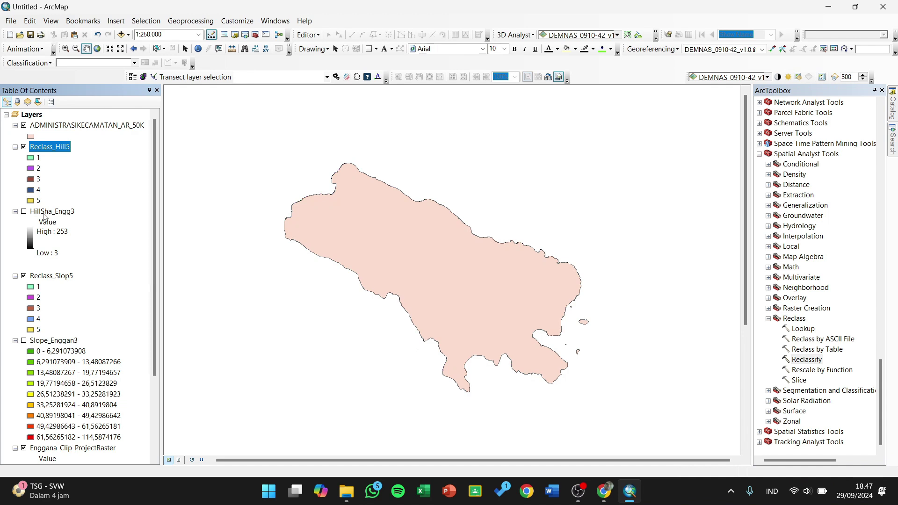
Step: Move the HillSha_Engg3 layer below Enggana_Clip and the Slope_Enggan3 layer below Enggana_Clip_ProjectRaster
drag(45, 216, 61, 441)
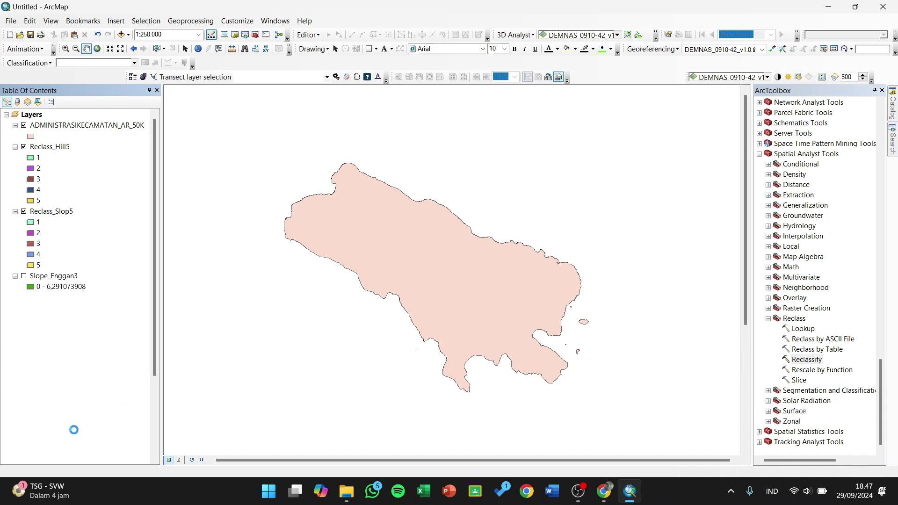
drag(43, 389, 57, 461)
scroll(112, 358, up, 3)
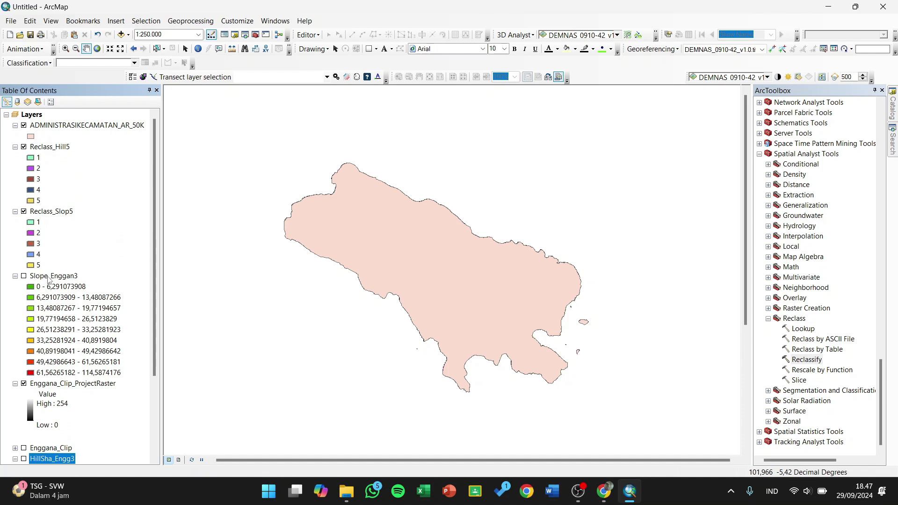
drag(48, 279, 47, 442)
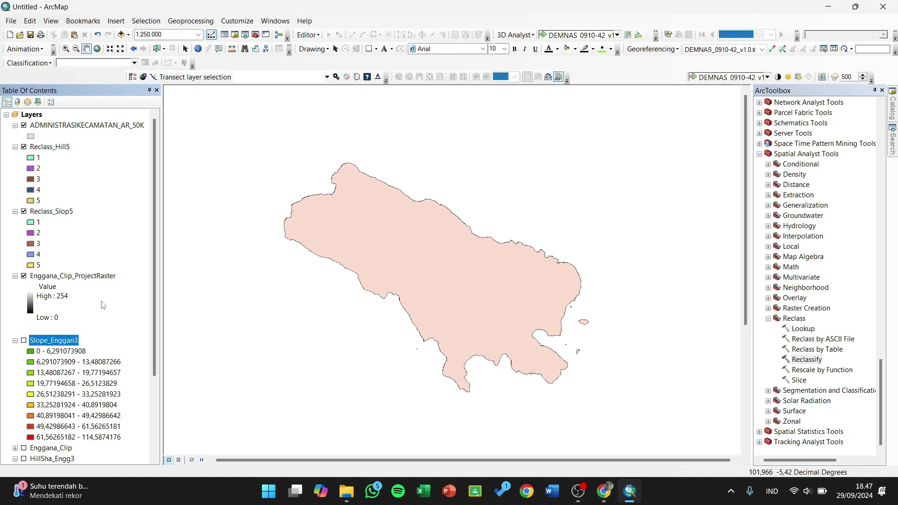
Step: Add the coastline shapefile GARISRPANTAI_LN_50K.shp from the KAB. BENGKULU UTARA folder to the data frame
click(41, 117)
right_click(41, 116)
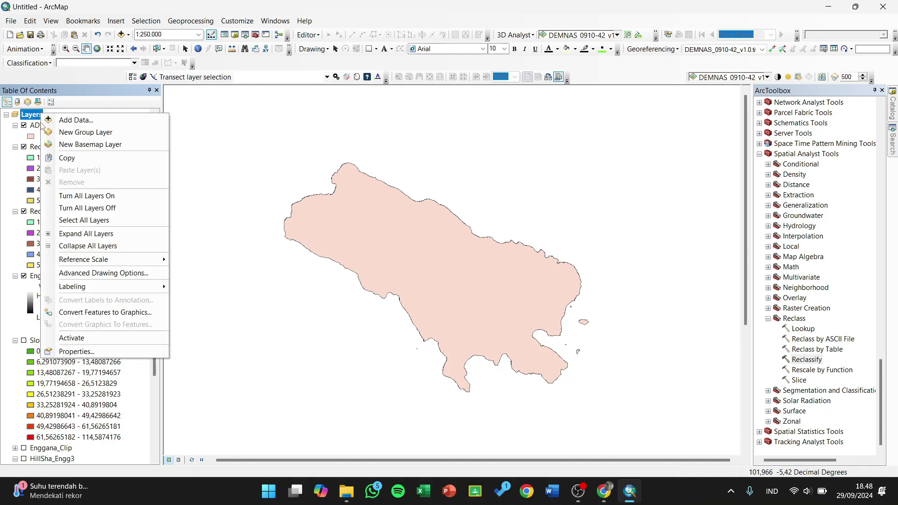
click(49, 120)
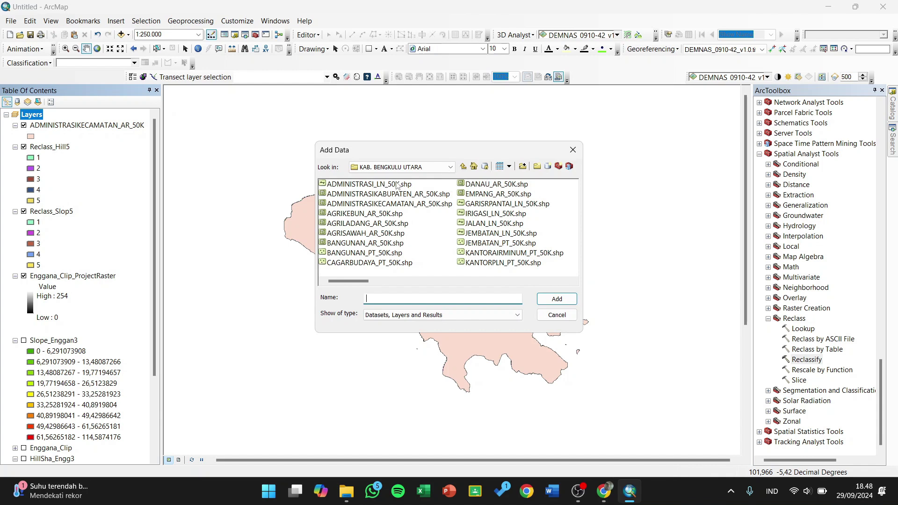
drag(360, 286, 456, 211)
click(531, 207)
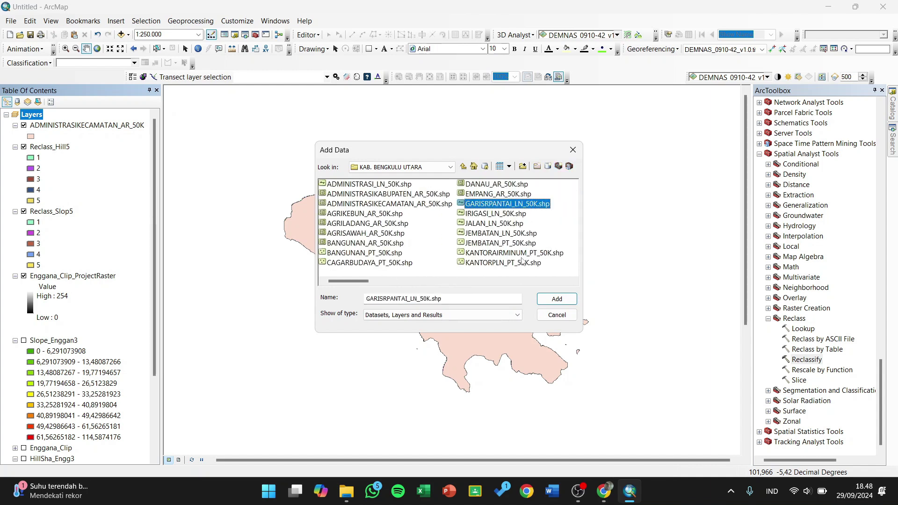
click(544, 301)
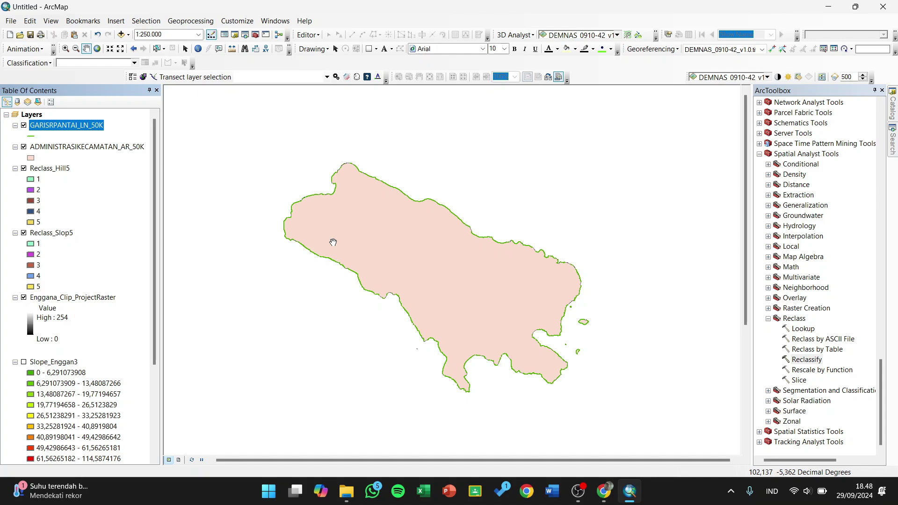
Step: Start the Multiple Ring Buffer tool from the Proximity analysis tools with GARISRPANTAI_LN_50K as input features
scroll(823, 292, up, 3)
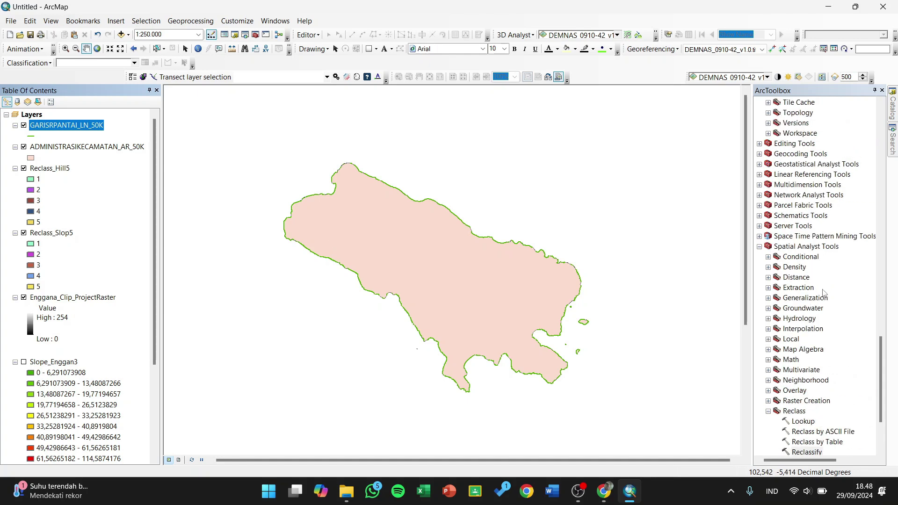
scroll(823, 292, up, 13)
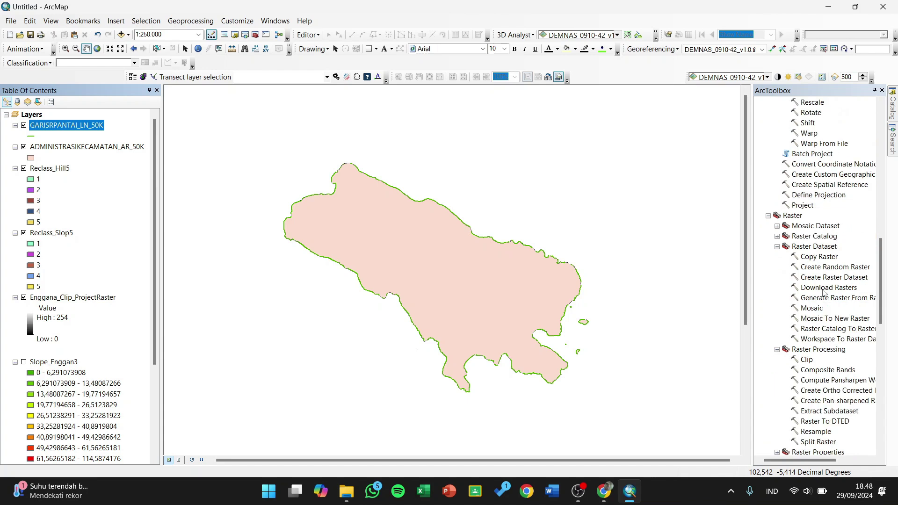
scroll(823, 292, up, 17)
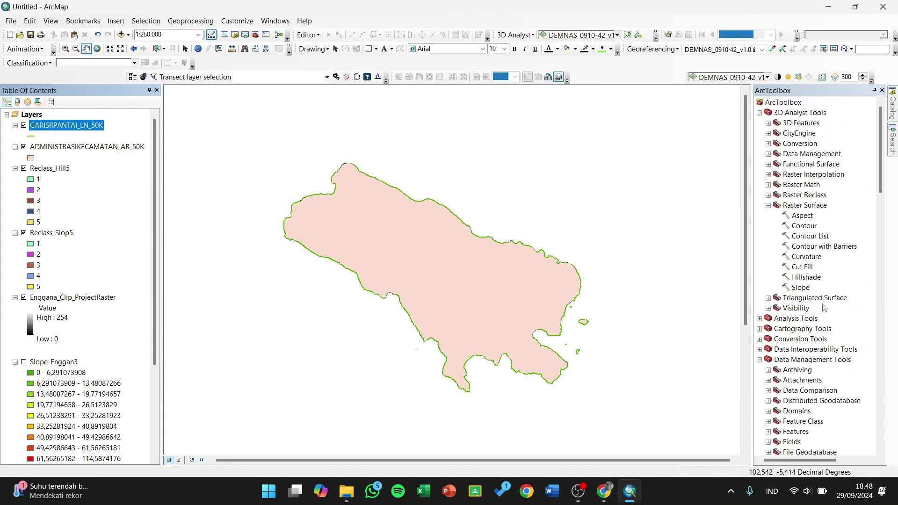
scroll(824, 308, down, 2)
click(759, 256)
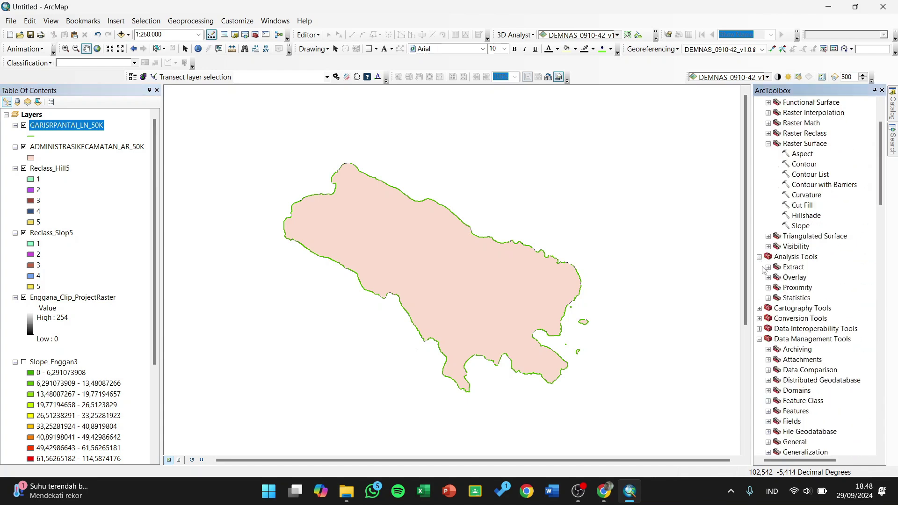
click(767, 287)
scroll(817, 328, down, 2)
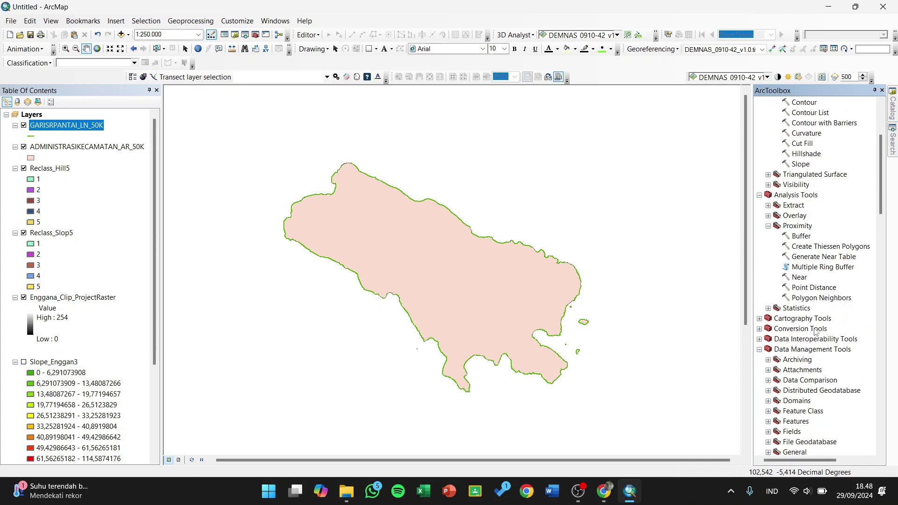
click(812, 272)
double_click(811, 272)
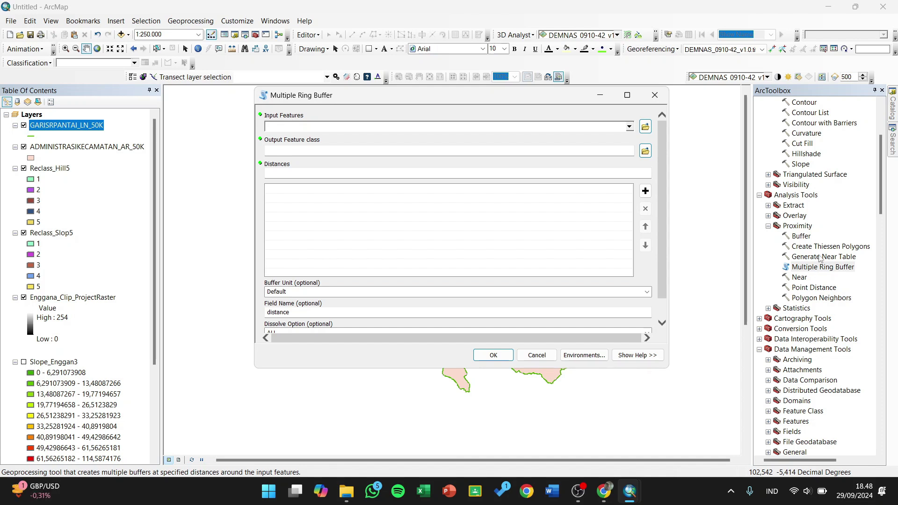
drag(50, 125, 280, 126)
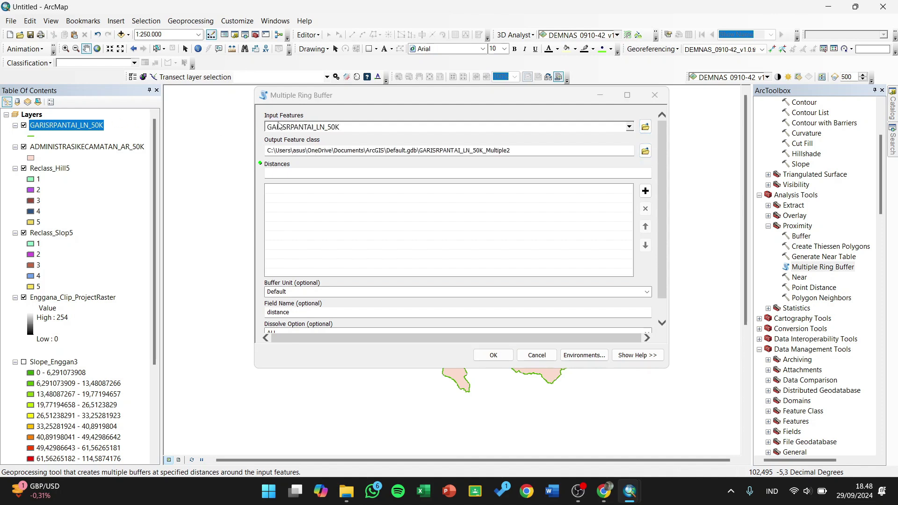
click(298, 171)
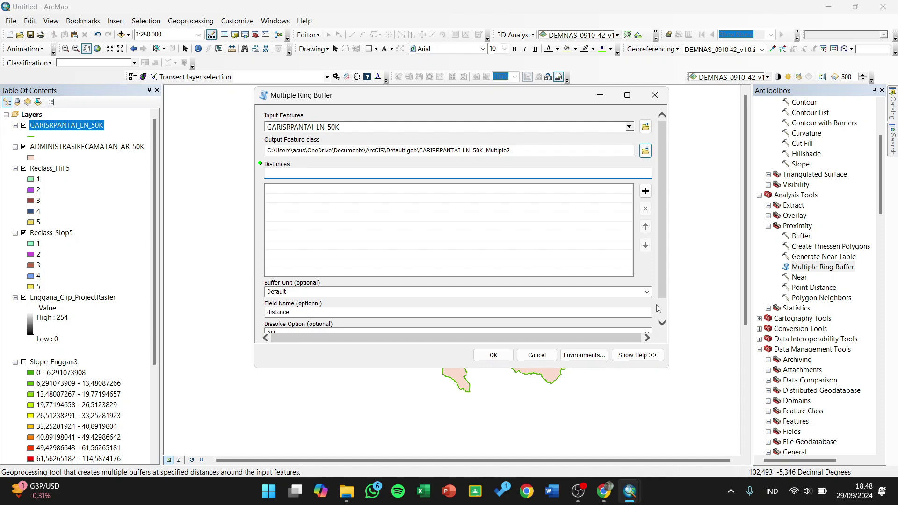
Step: Switch to Chrome, examine the Jarak dari Garis Pantai (m) class limits in the document, and return to ArcMap's Multiple Ring Buffer dialog
click(603, 495)
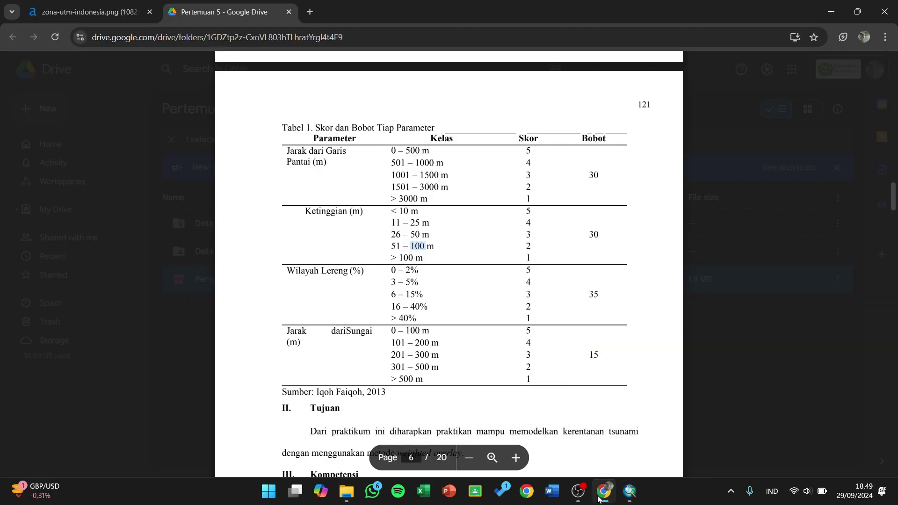
drag(406, 150, 471, 200)
click(400, 199)
key(alt+Tab)
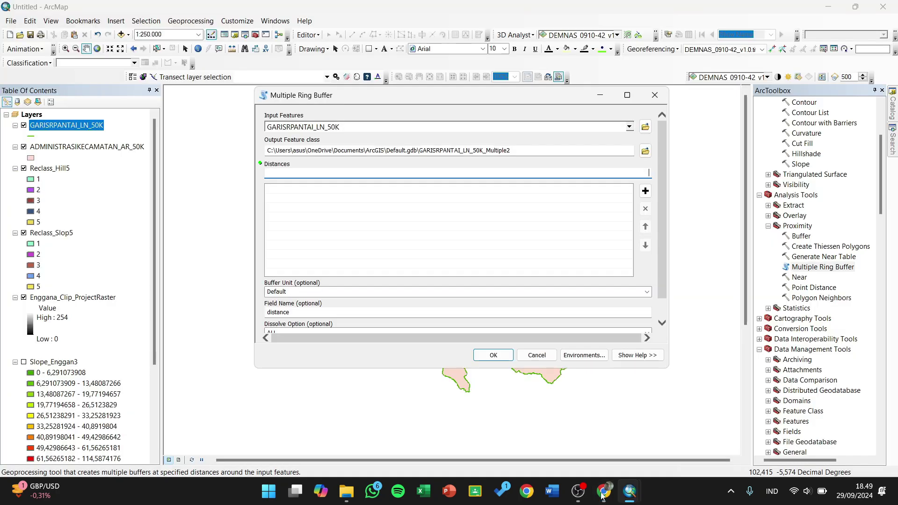
Step: Add the buffer distances 500, 1000, 1500, 3000 and 15000 to the Multiple Ring Buffer distance list
text(500)
click(645, 191)
key(Return)
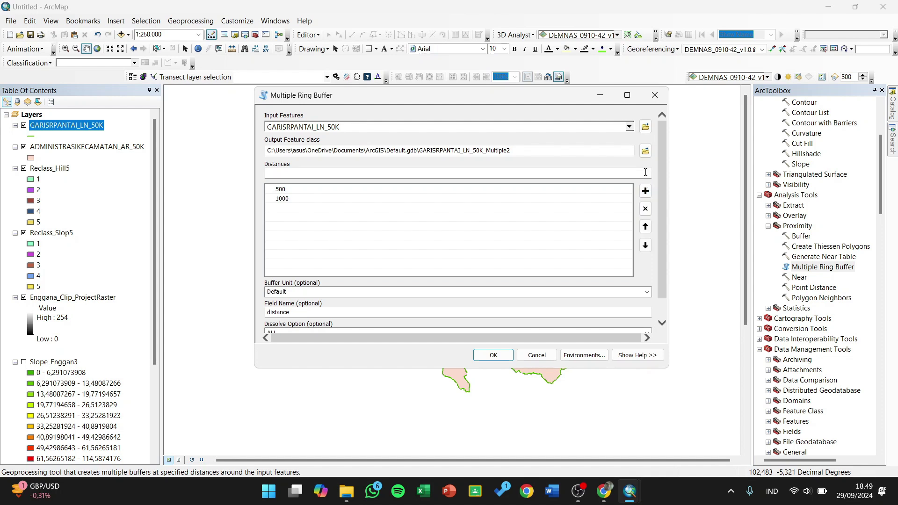
click(645, 172)
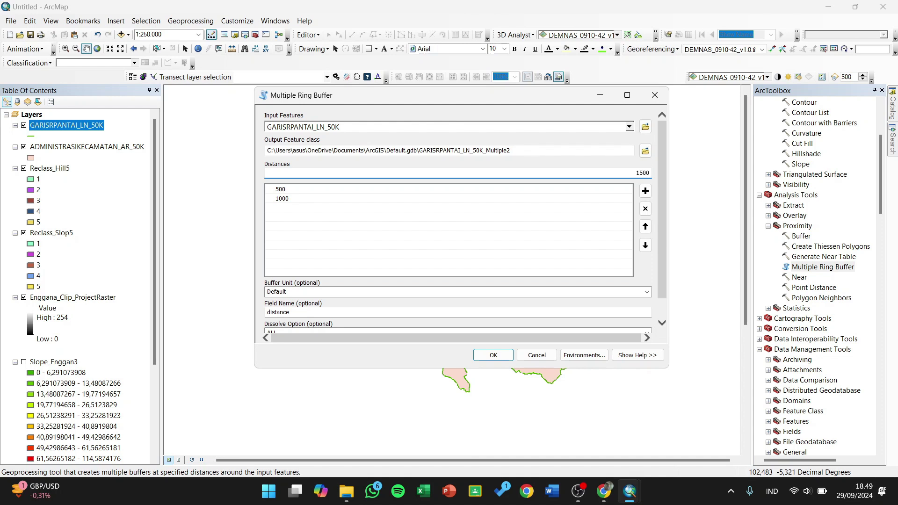
key(Return)
click(646, 172)
key(Return)
click(646, 173)
key(Return)
scroll(405, 295, down, 1)
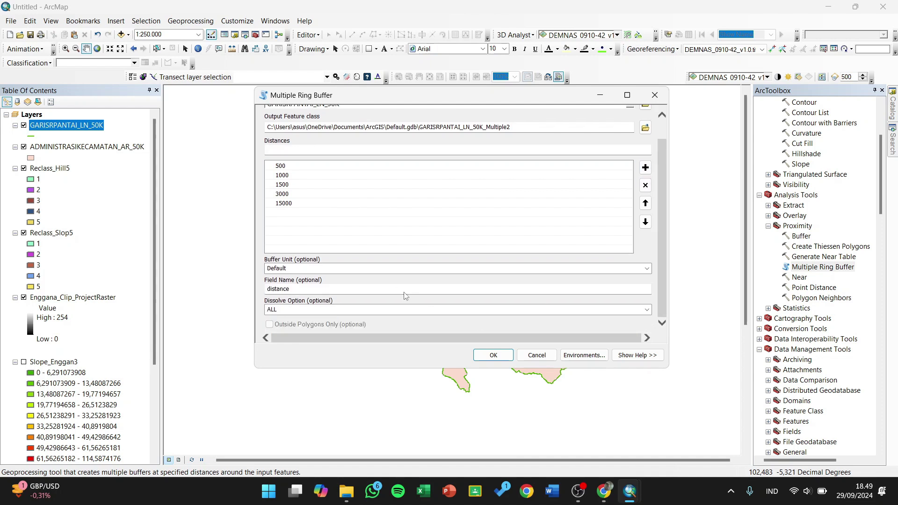
Step: Set the buffer unit to Meters and run Multiple Ring Buffer on the coastline layer
click(620, 269)
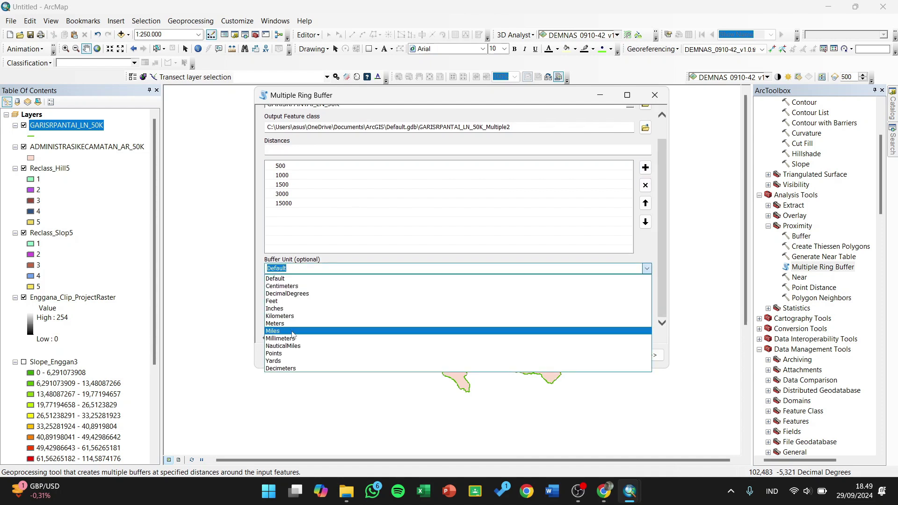
click(285, 324)
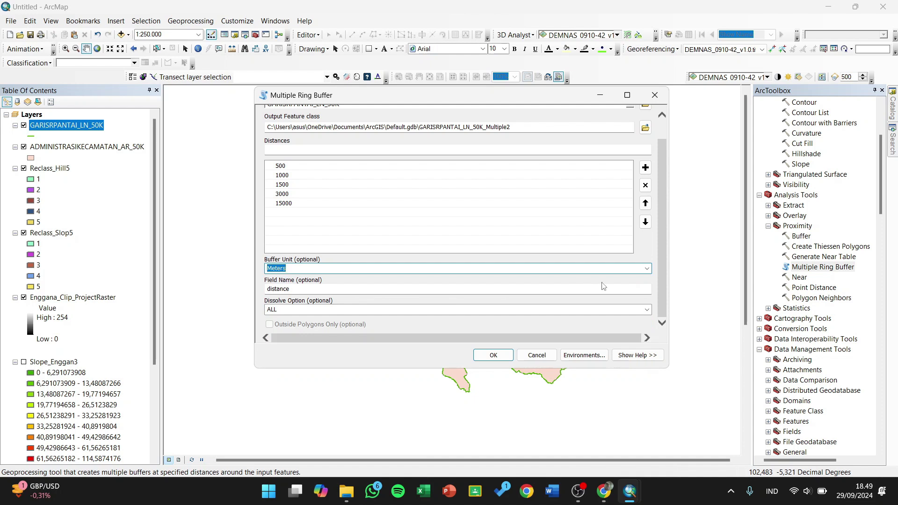
click(323, 298)
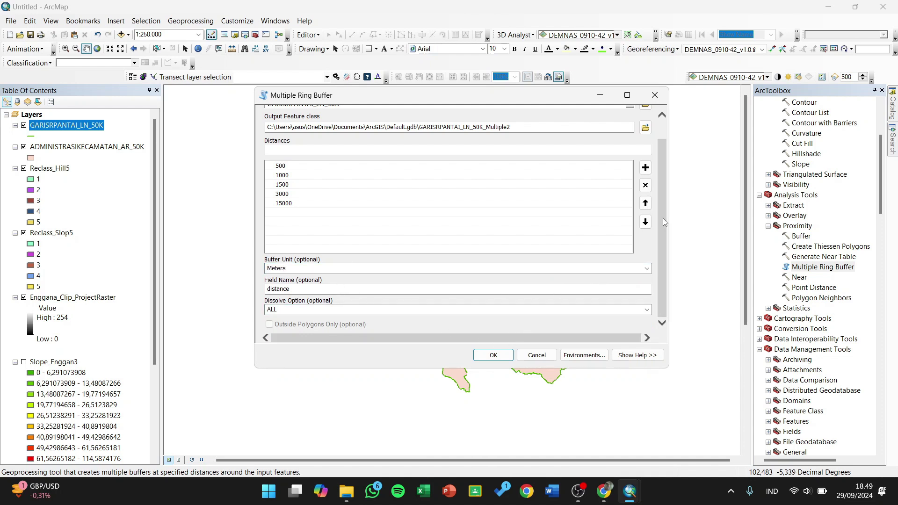
click(600, 95)
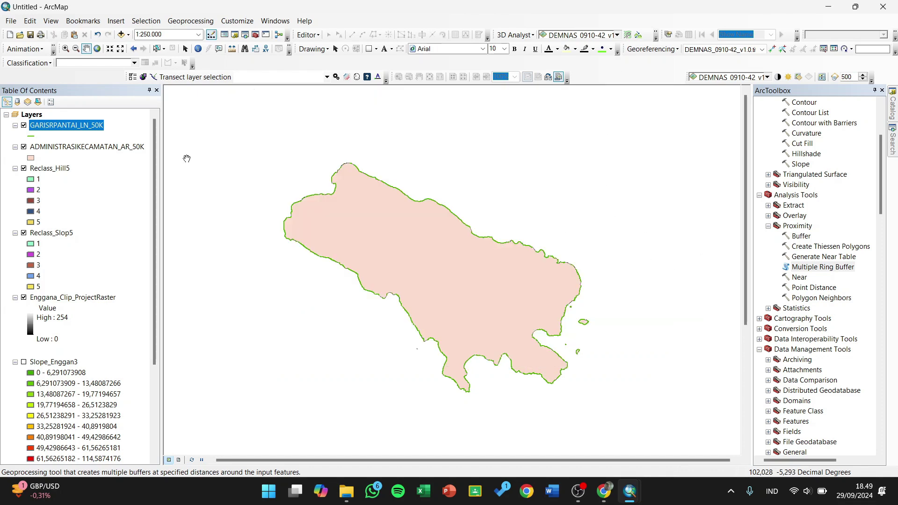
right_click(103, 131)
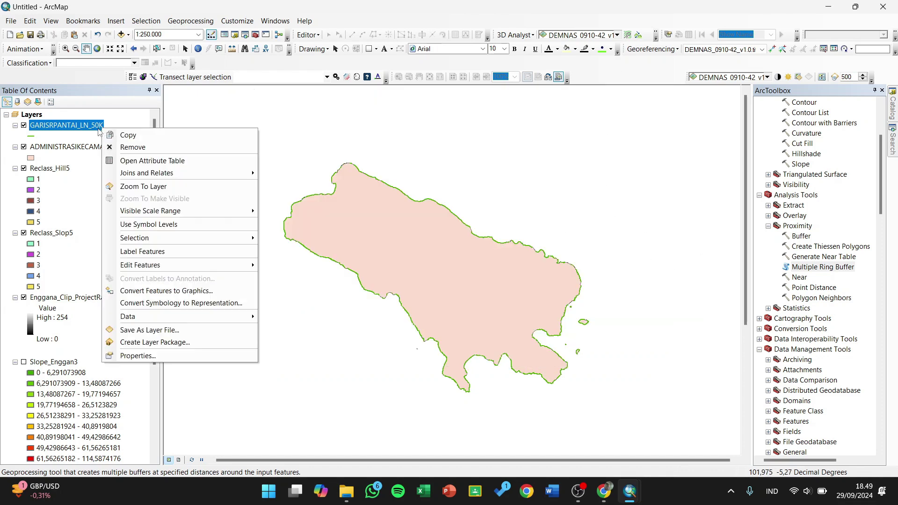
click(118, 185)
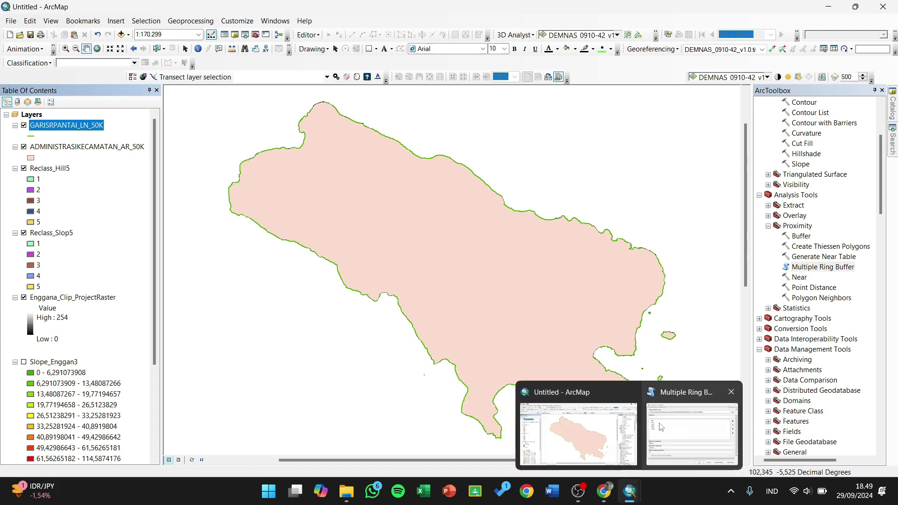
click(661, 427)
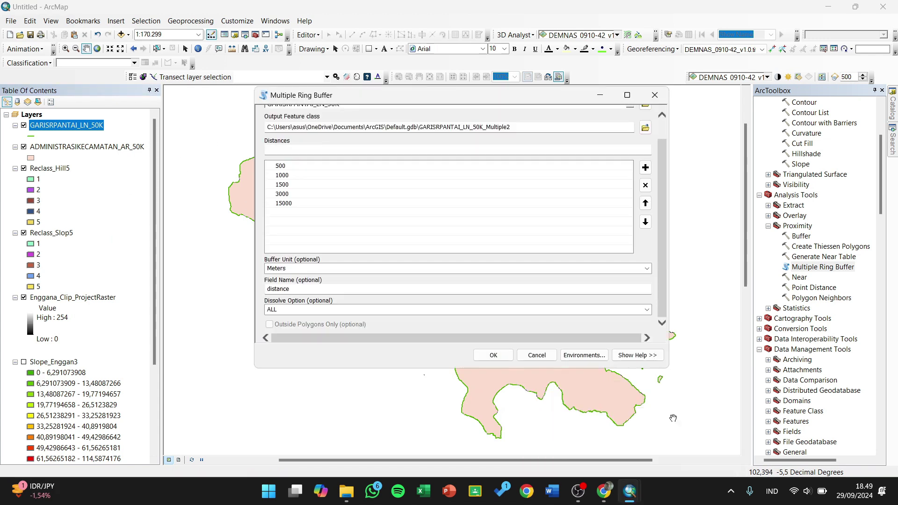
click(501, 358)
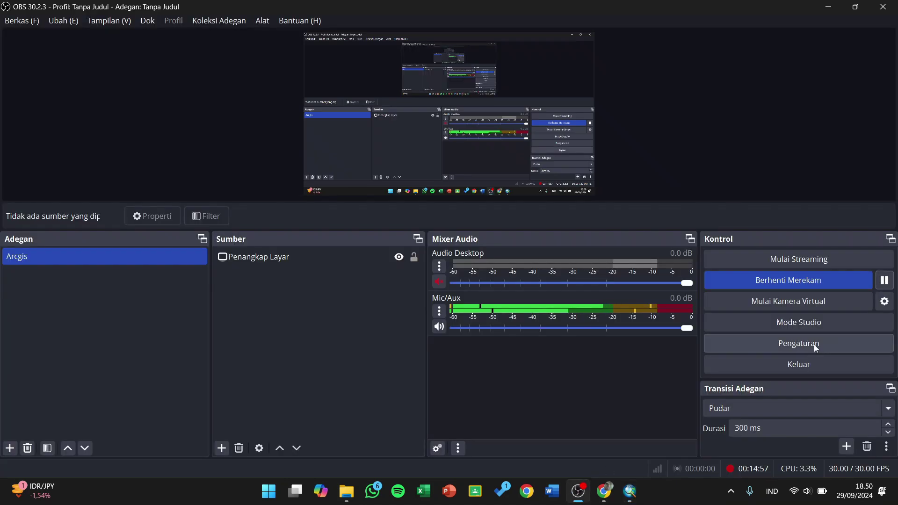
click(578, 491)
click(885, 286)
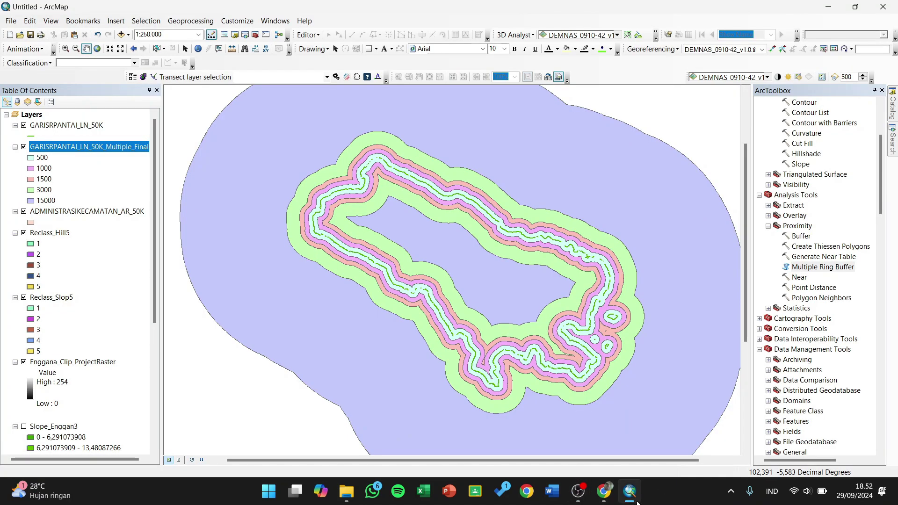
scroll(511, 270, up, 2)
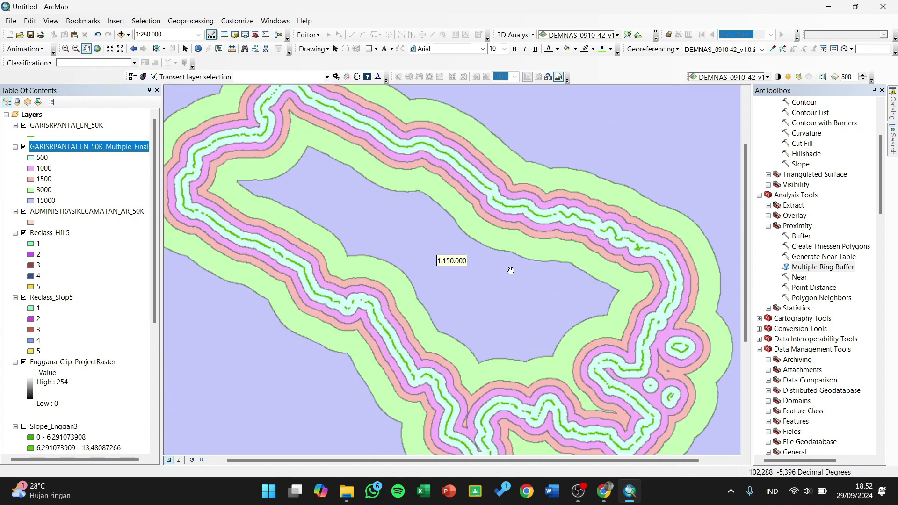
scroll(454, 261, down, 2)
drag(477, 154, 471, 156)
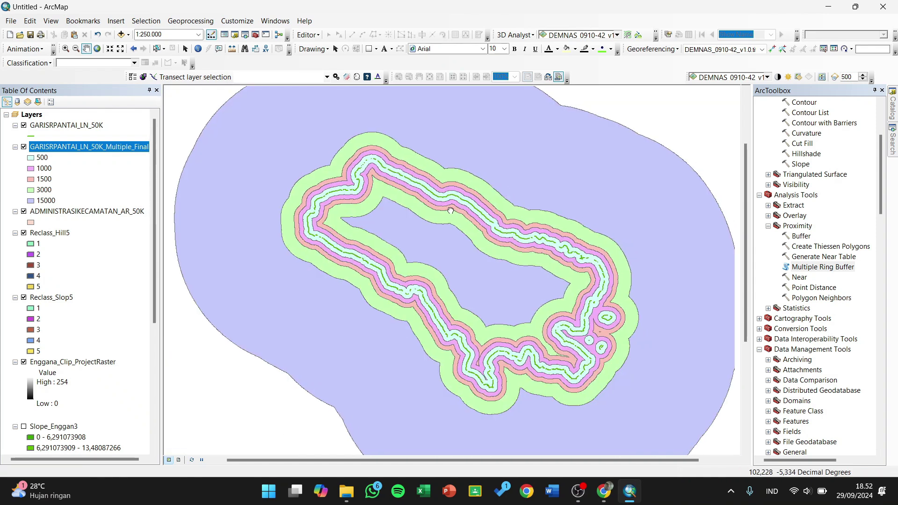
drag(450, 210, 443, 211)
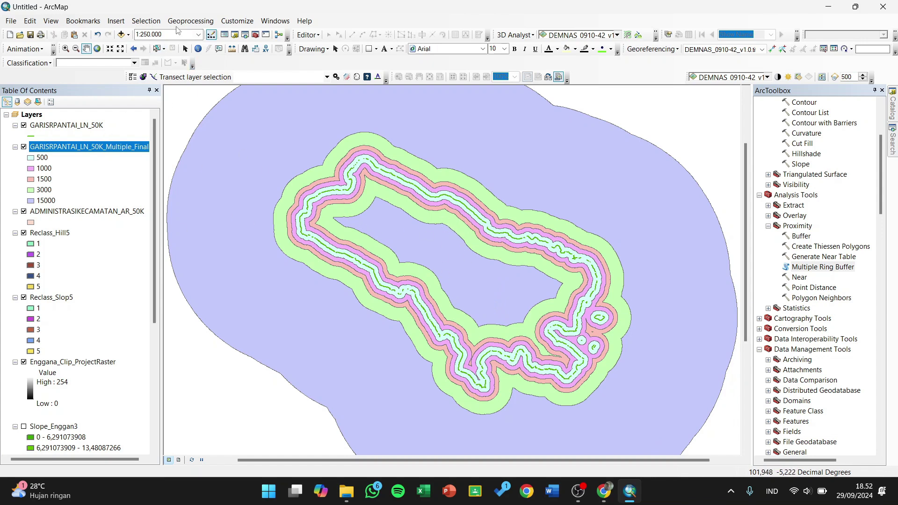
Step: Clip the GARISRPANTAI_LN_50K_Multiple_Final buffer layer to ADMINISTRASIKECAMATAN_AR_50K, keeping the default output feature class
click(192, 21)
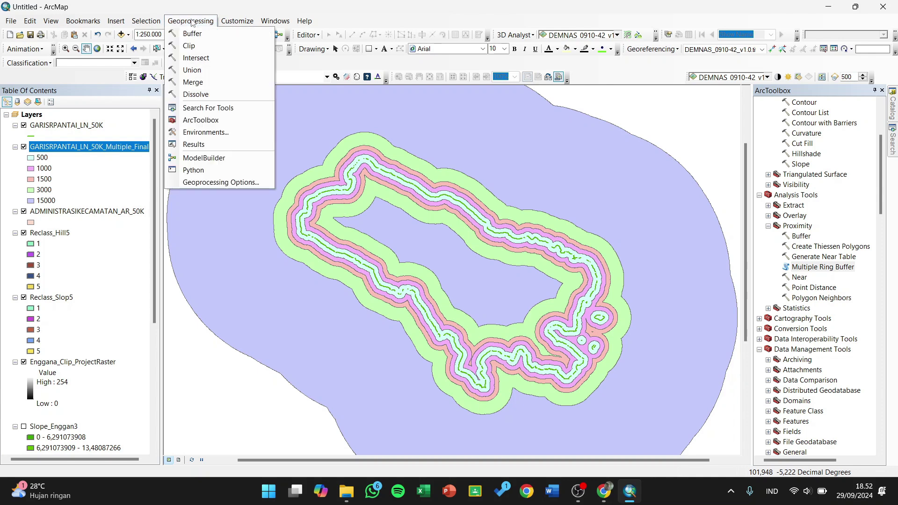
click(196, 48)
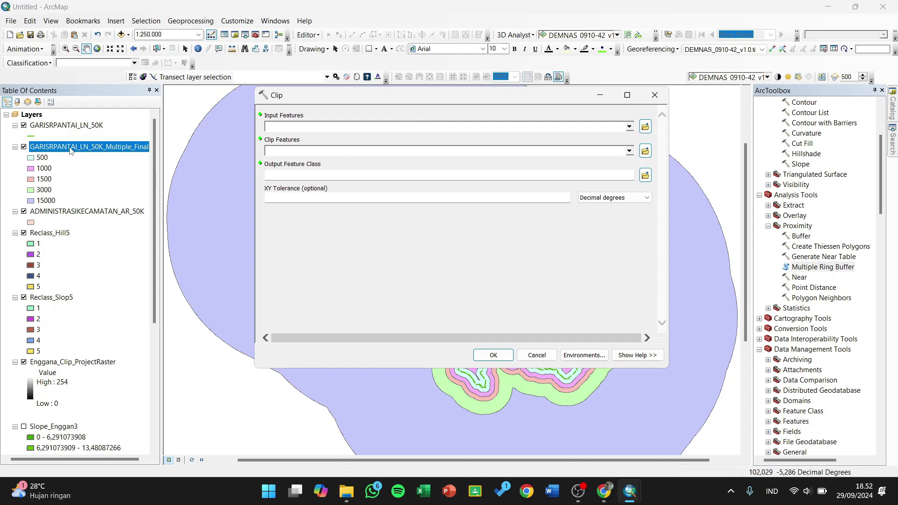
drag(70, 148, 297, 126)
scroll(79, 375, down, 6)
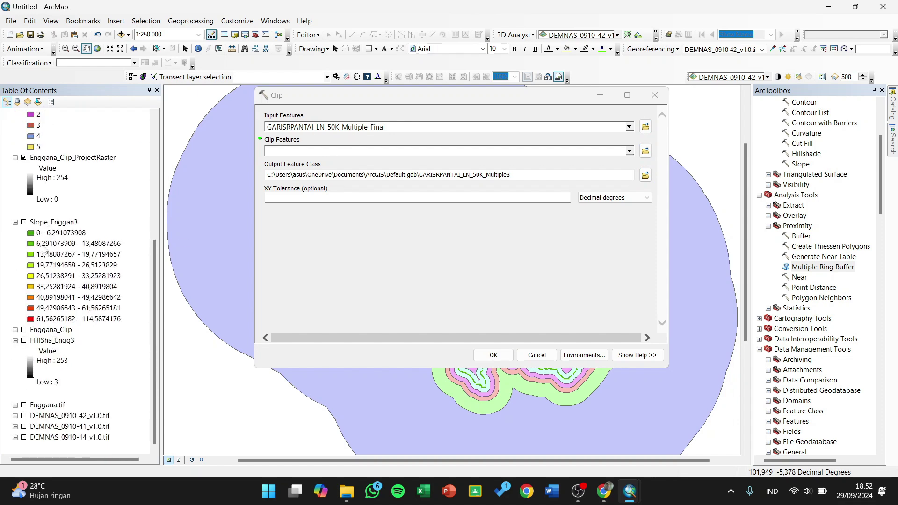
scroll(63, 309, up, 6)
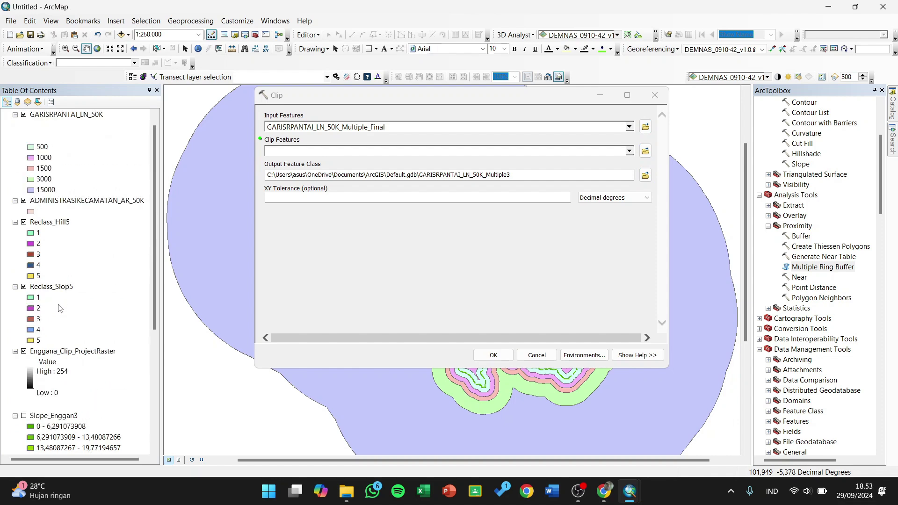
drag(84, 214, 316, 150)
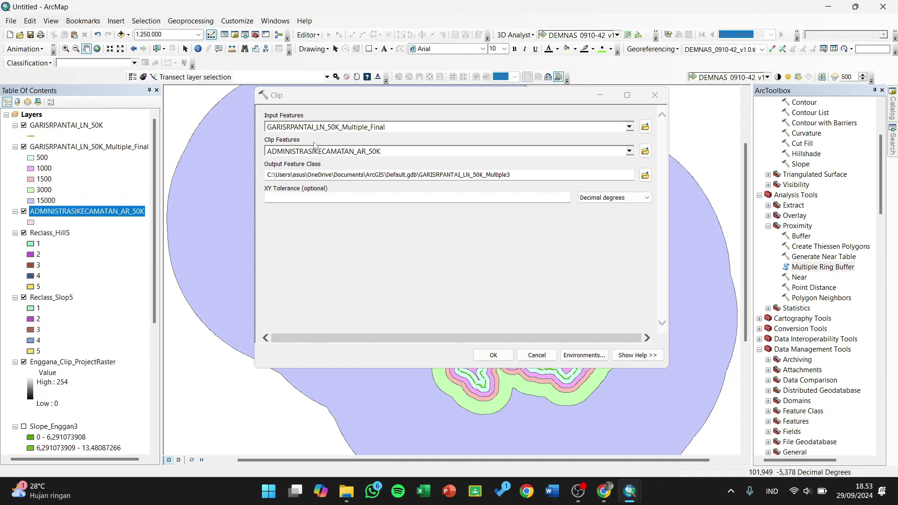
click(521, 177)
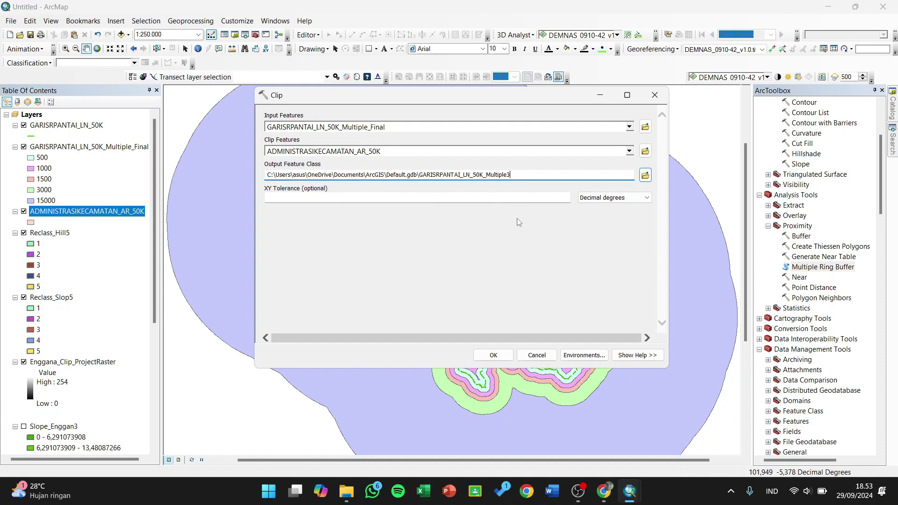
click(493, 356)
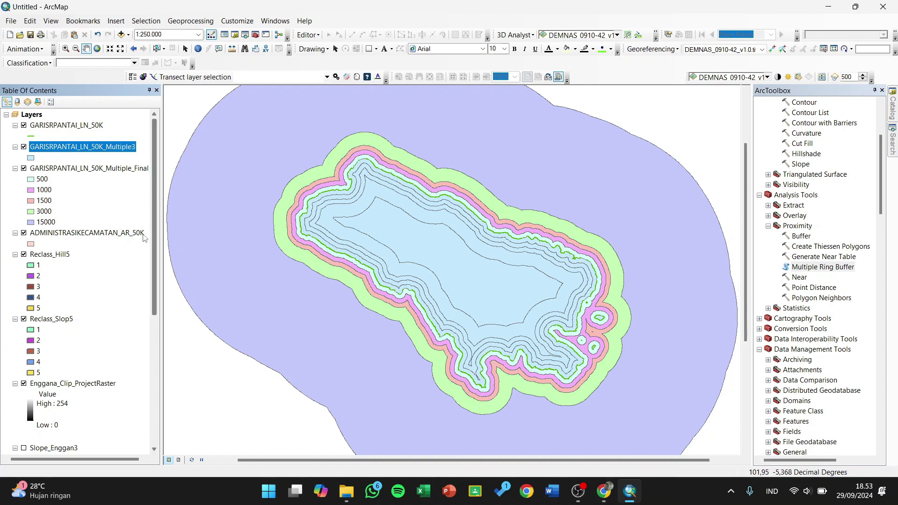
Step: Hide GARISRPANTAI_LN_50K_Multiple_Final, move it directly above Slope_Enggan3 in the layer order, and collapse the HillSha_Engg3 legend
click(24, 169)
click(55, 169)
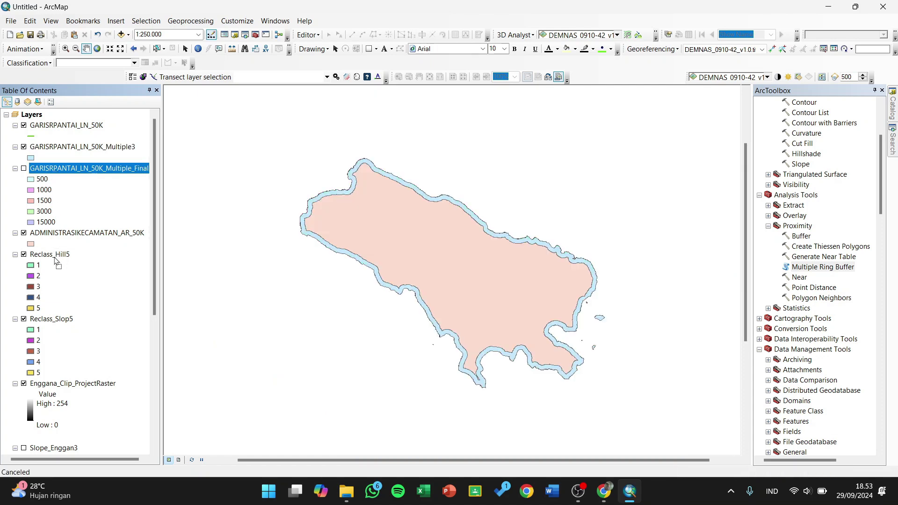
scroll(58, 444, down, 1)
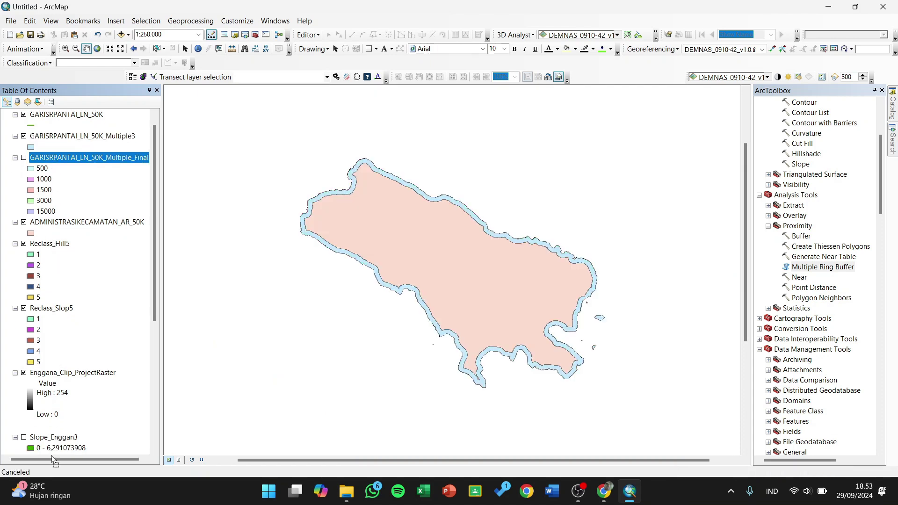
scroll(51, 448, down, 1)
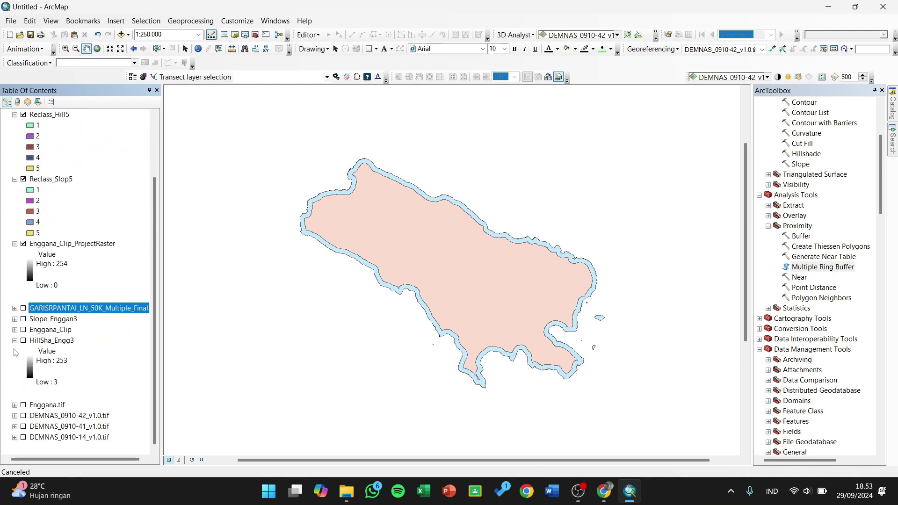
click(15, 341)
scroll(107, 361, up, 1)
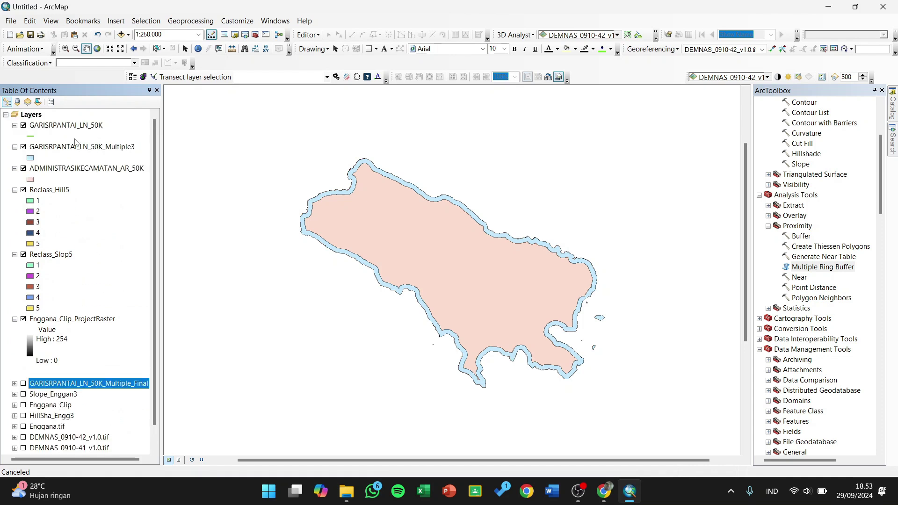
Step: Start the Polygon to Raster tool from the To Raster toolset of the Conversion Tools
scroll(795, 267, down, 1)
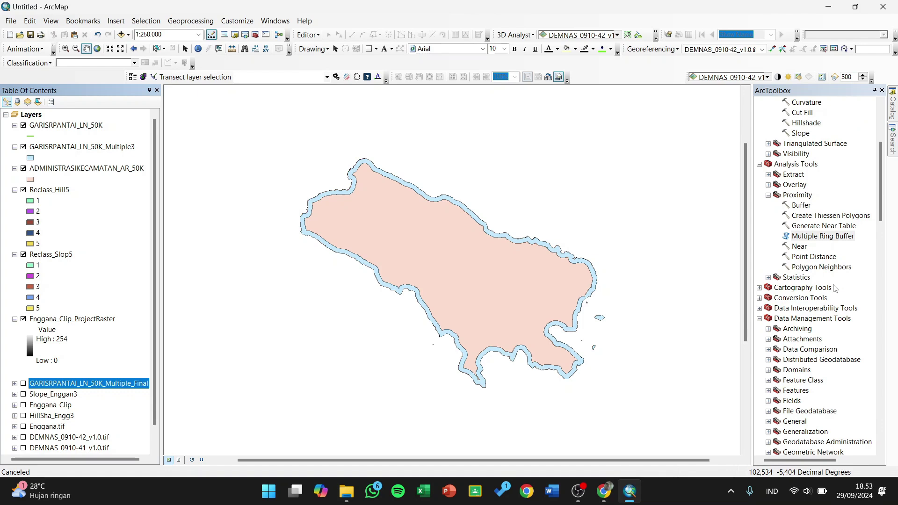
scroll(834, 288, down, 1)
scroll(835, 293, up, 7)
scroll(838, 297, down, 5)
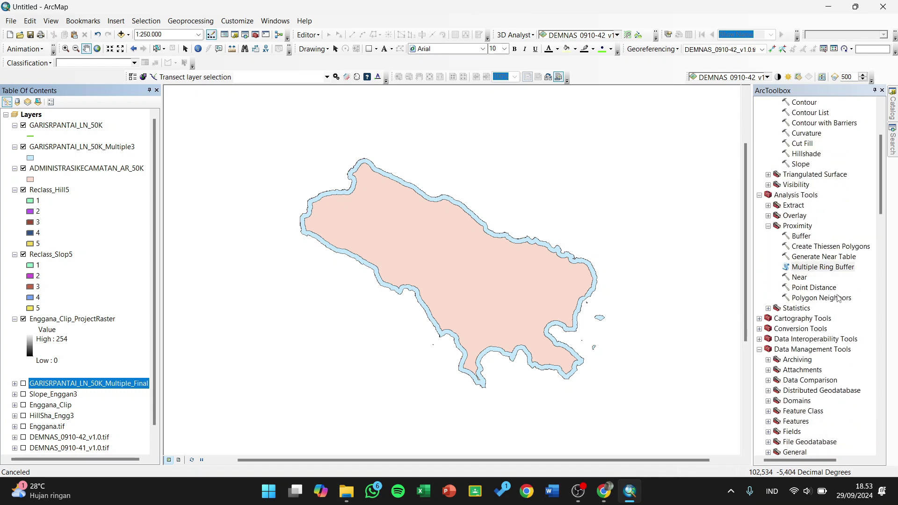
scroll(838, 298, down, 3)
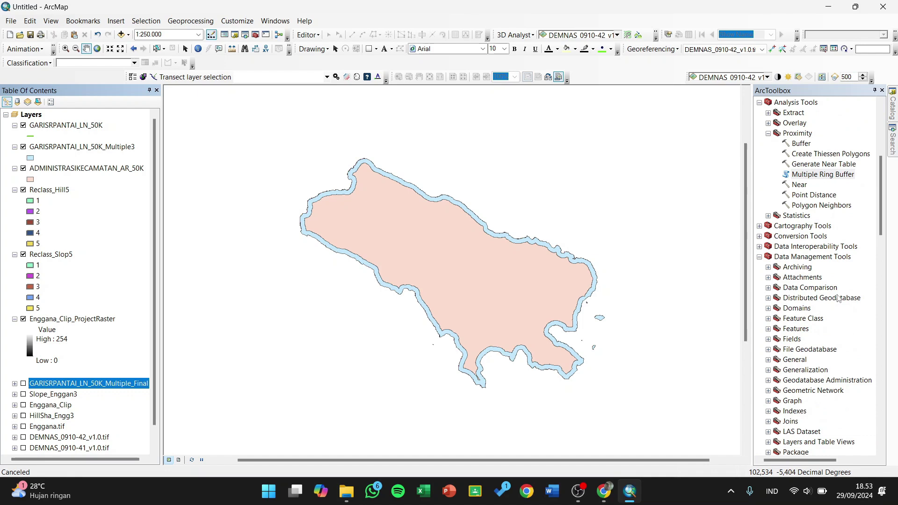
click(759, 236)
scroll(794, 304, down, 3)
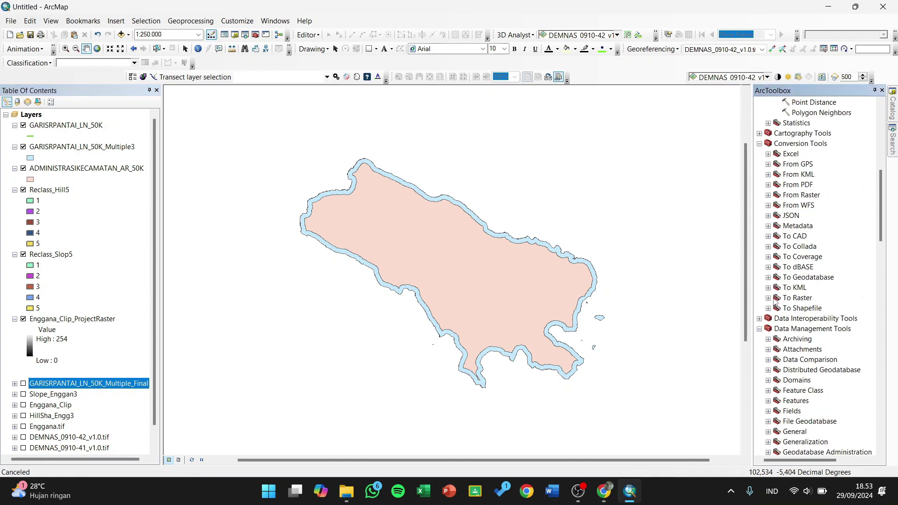
click(768, 298)
scroll(839, 323, down, 1)
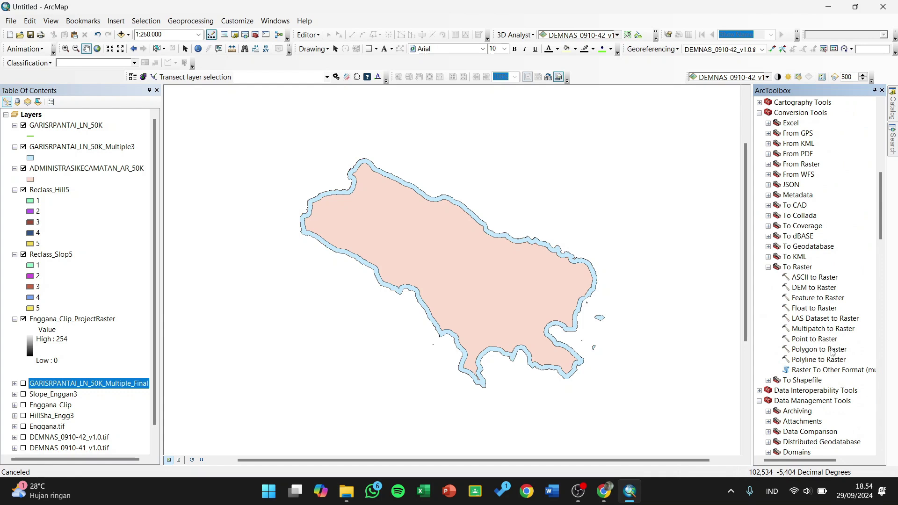
double_click(819, 349)
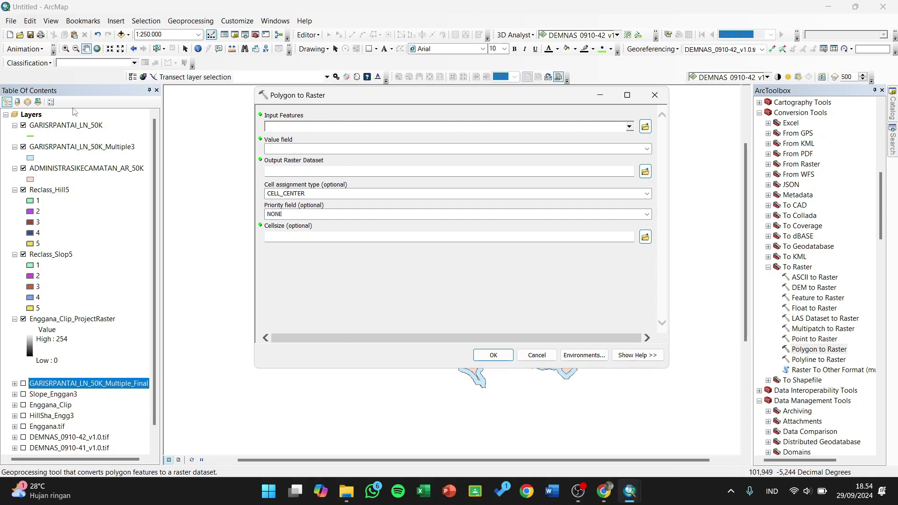
Step: Set GARISRPANTAI_LN_50K_Multiple3 as the Polygon to Raster input features and distance as the value field
click(72, 148)
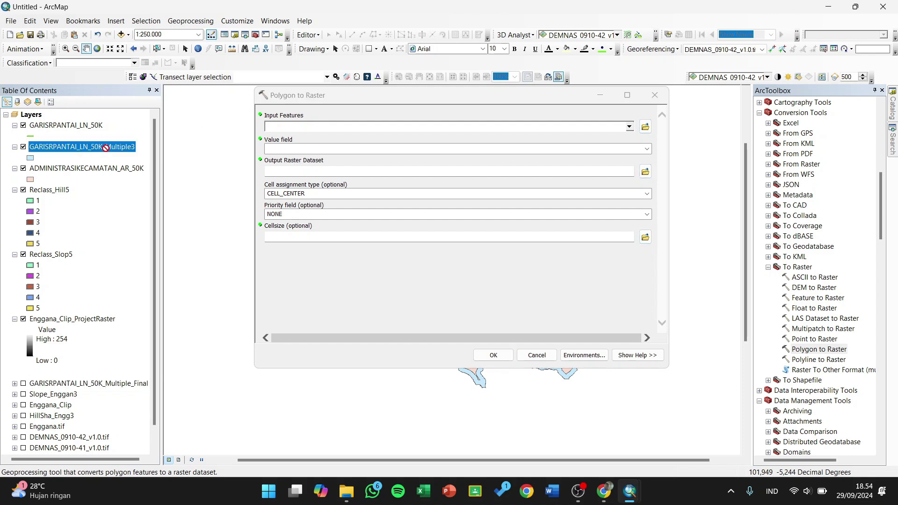
drag(97, 148, 308, 132)
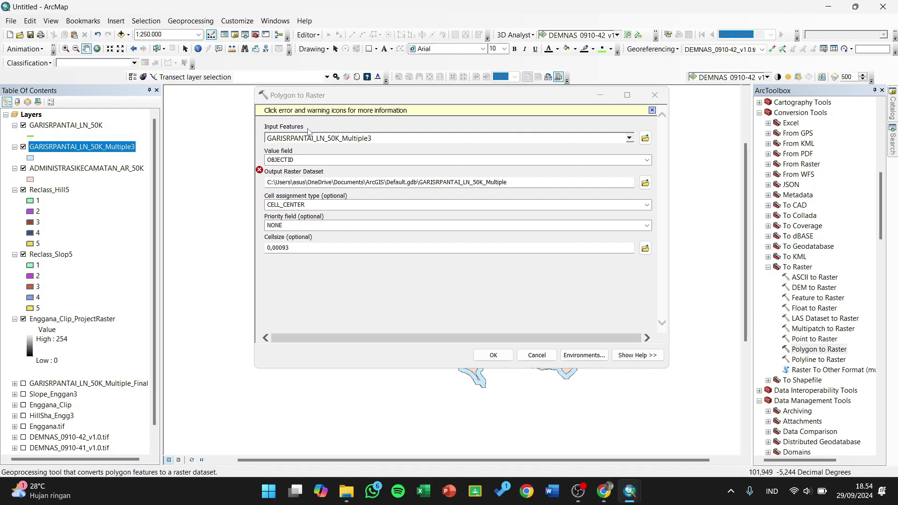
click(645, 160)
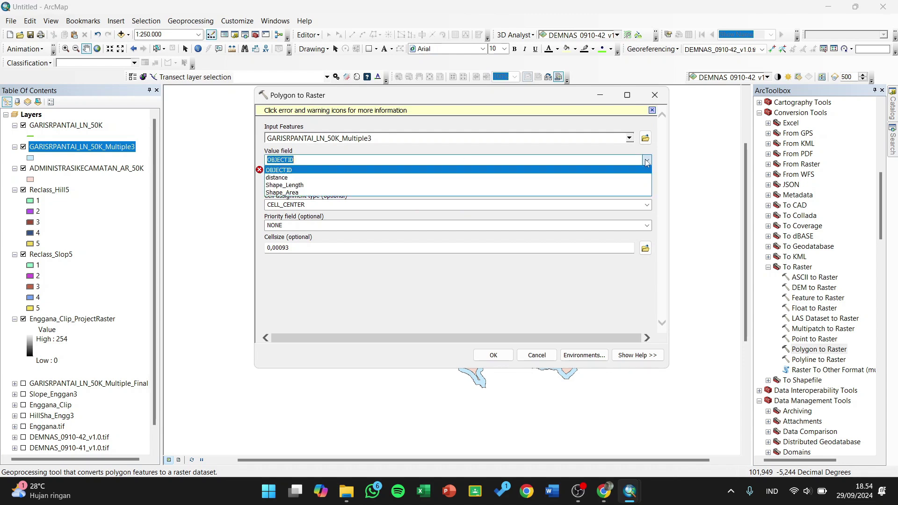
click(337, 180)
Step: Check the output dataset error and rename the output raster to GARISRPANTAI_LN_50K_Multiple_Final_PolytoRaster in Default.gdb
click(260, 170)
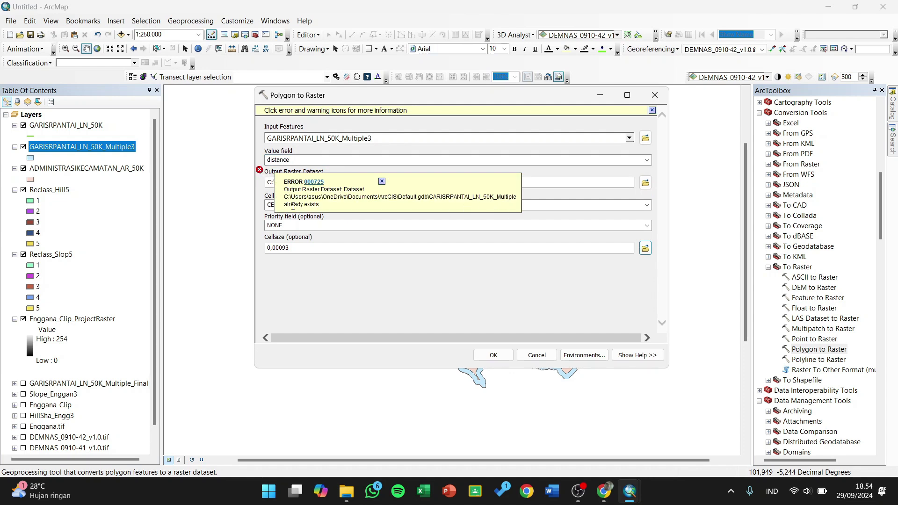
drag(285, 204, 318, 204)
click(381, 181)
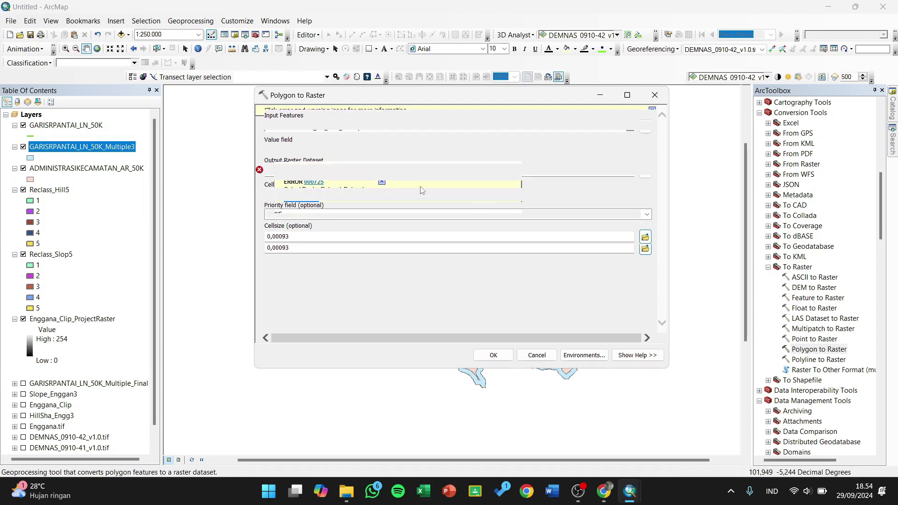
click(522, 172)
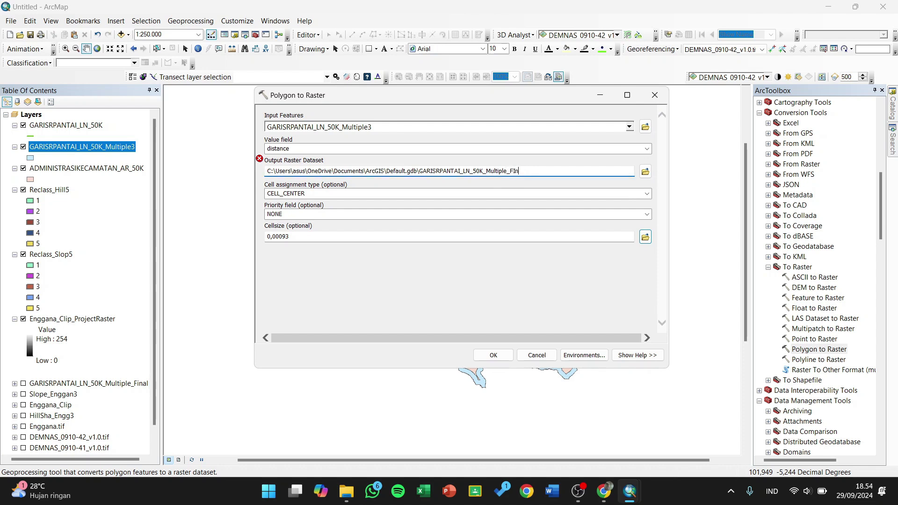
key(BackSpace)
key(BackSpace)
click(527, 172)
click(515, 255)
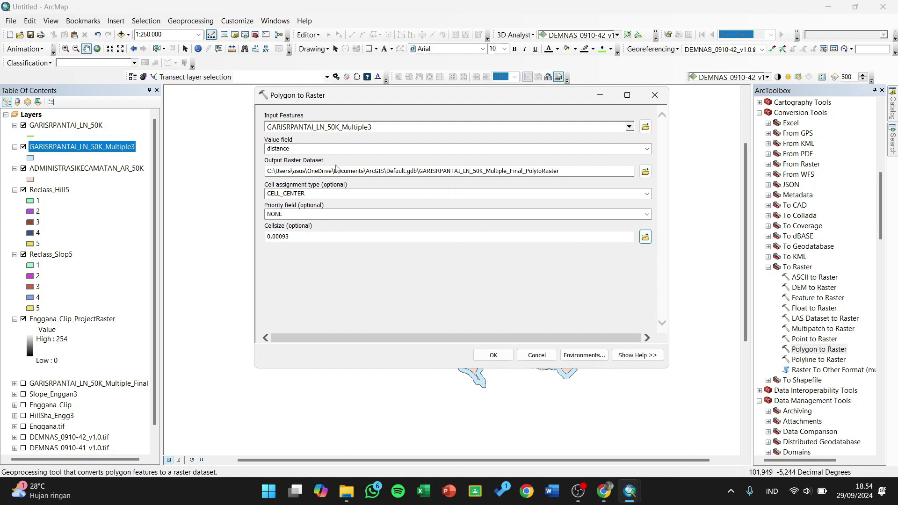
Step: Keep the CELL_CENTER cell assignment type and run the Polygon to Raster conversion
click(641, 195)
click(463, 203)
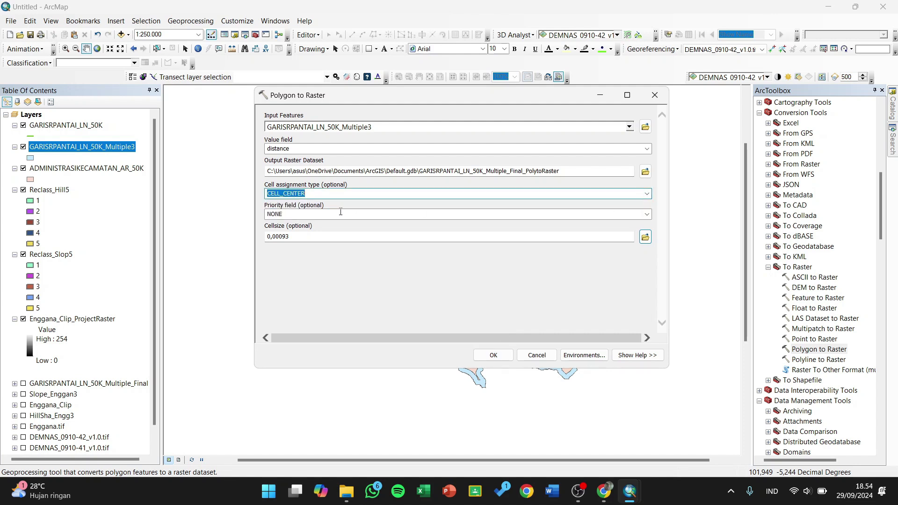
click(307, 234)
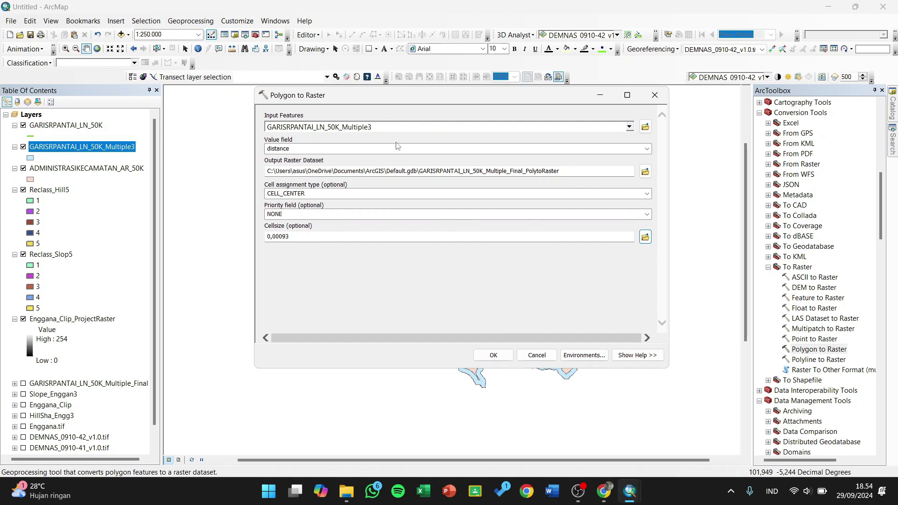
double_click(281, 148)
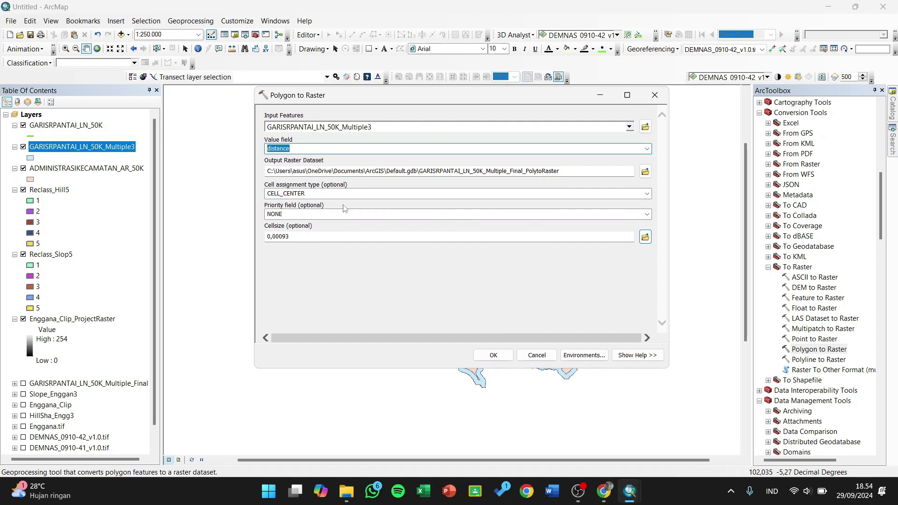
click(493, 356)
click(493, 357)
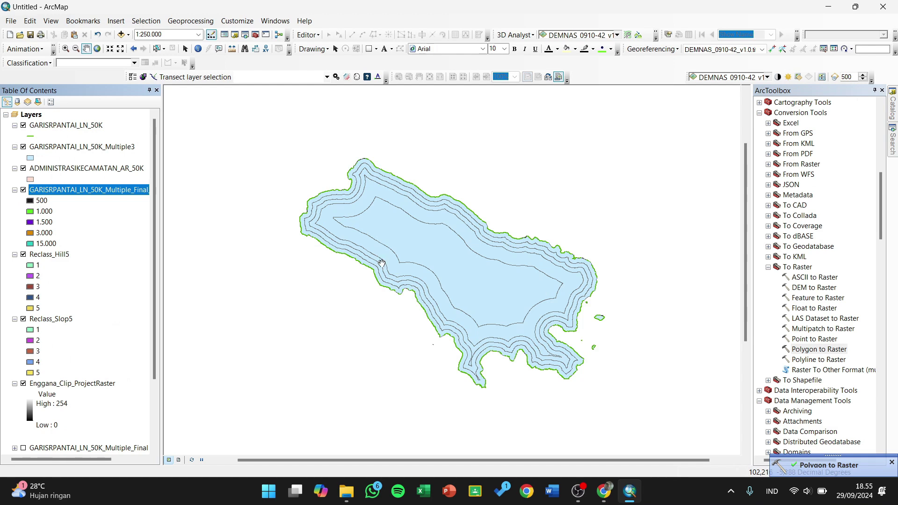
Step: Hide GARISRPANTAI_LN_50K_Multiple3, move it directly below Enggana_Clip_ProjectRaster in the layer order, and collapse its legend
scroll(837, 348, down, 20)
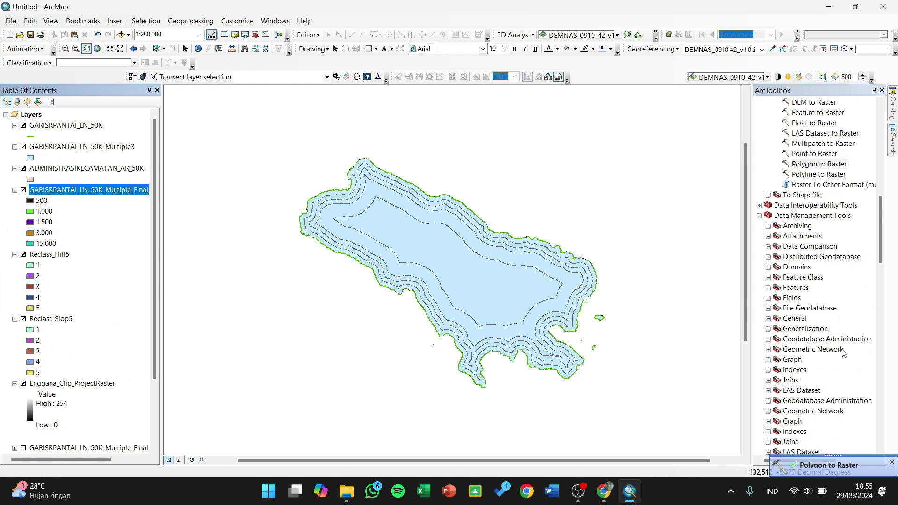
scroll(832, 347, down, 5)
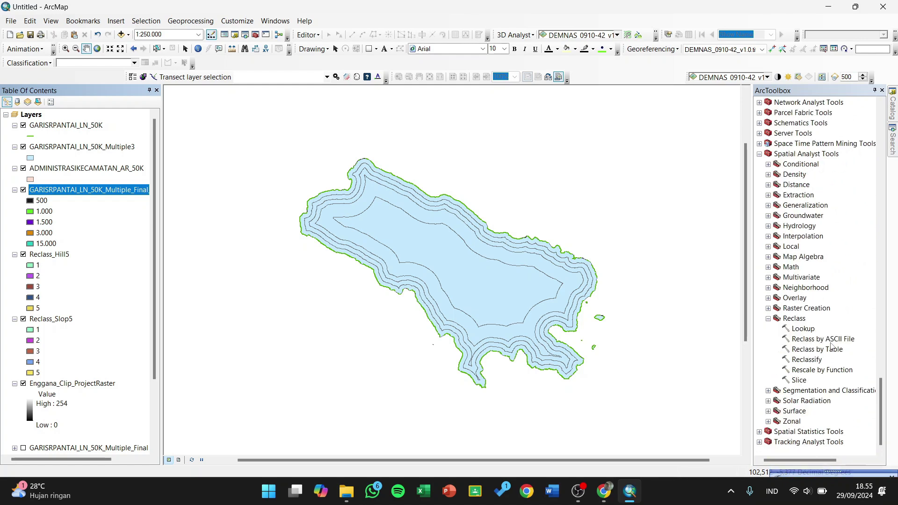
scroll(370, 281, up, 1)
scroll(350, 276, down, 1)
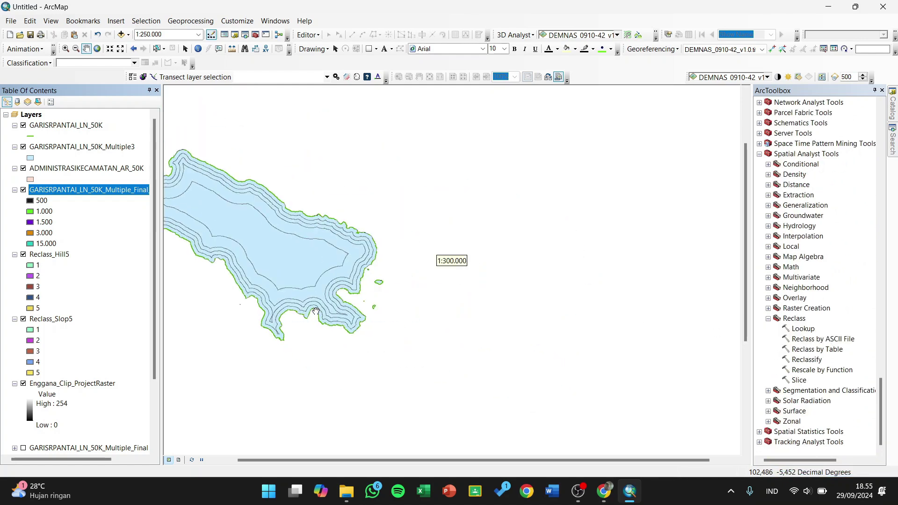
drag(302, 260, 442, 257)
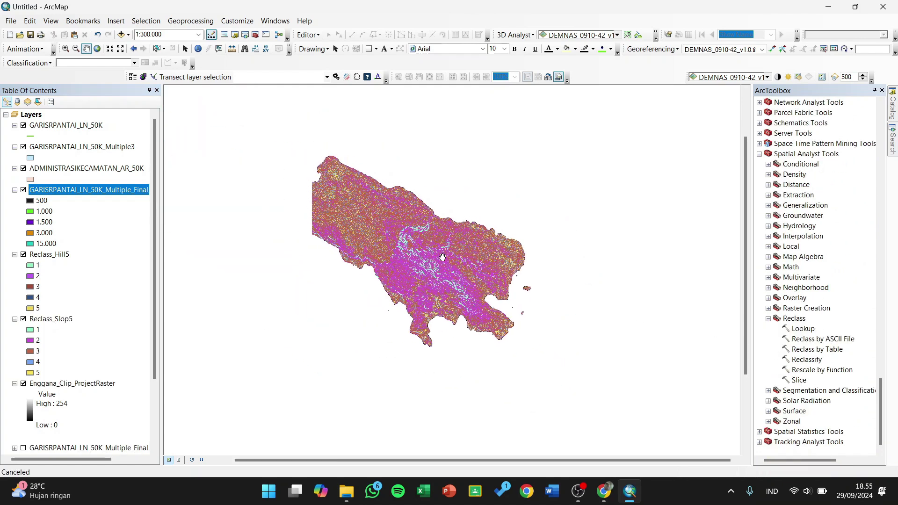
click(23, 147)
drag(60, 151, 65, 433)
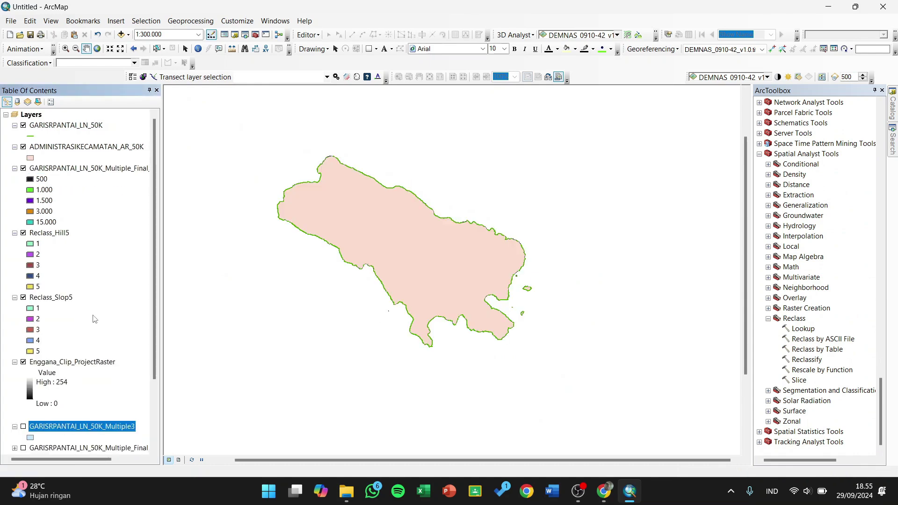
click(14, 427)
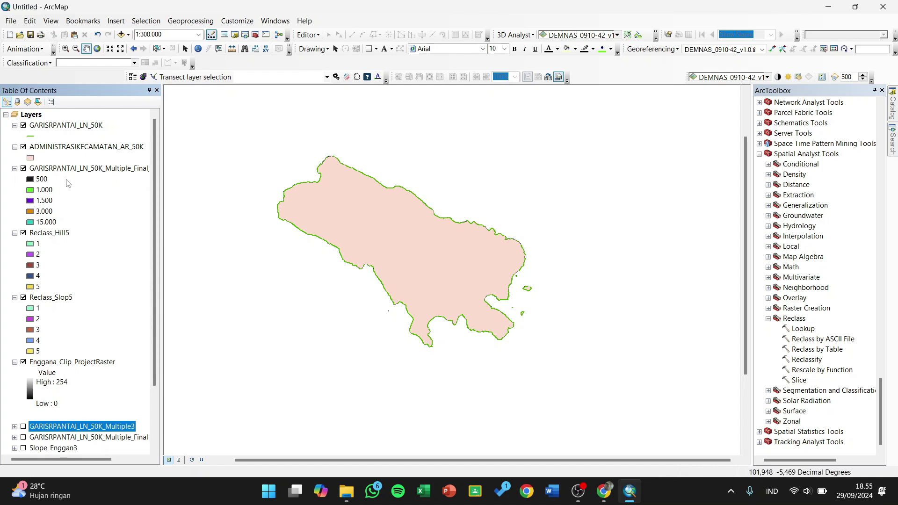
Step: Reclassify GARISRPANTAI_LN_50K_Multiple_Final_PolytoRaster with reversed new values, from 5 for 500 to 1 for 15000, keeping the default output raster
click(85, 169)
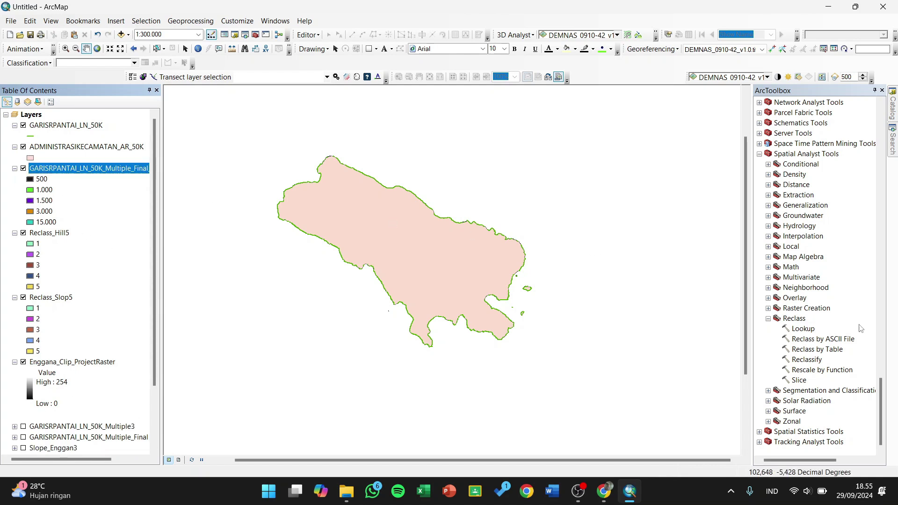
double_click(815, 363)
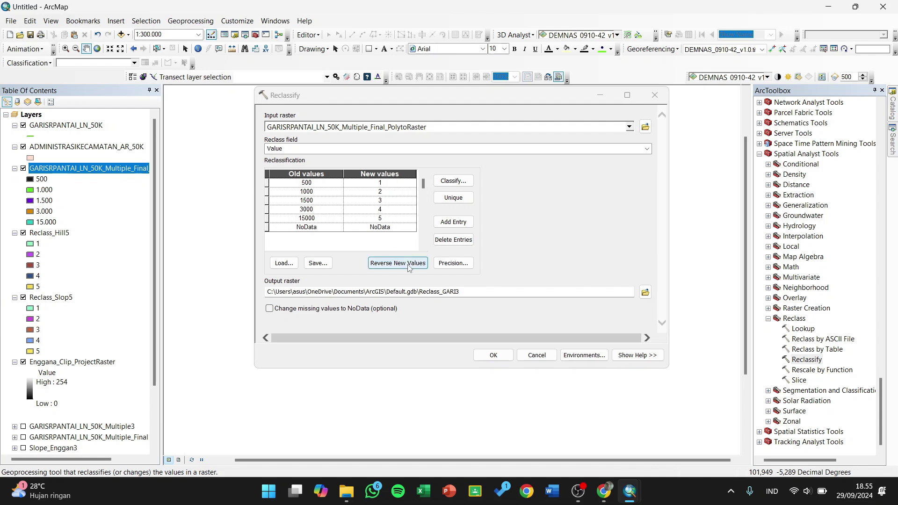
click(391, 262)
click(392, 262)
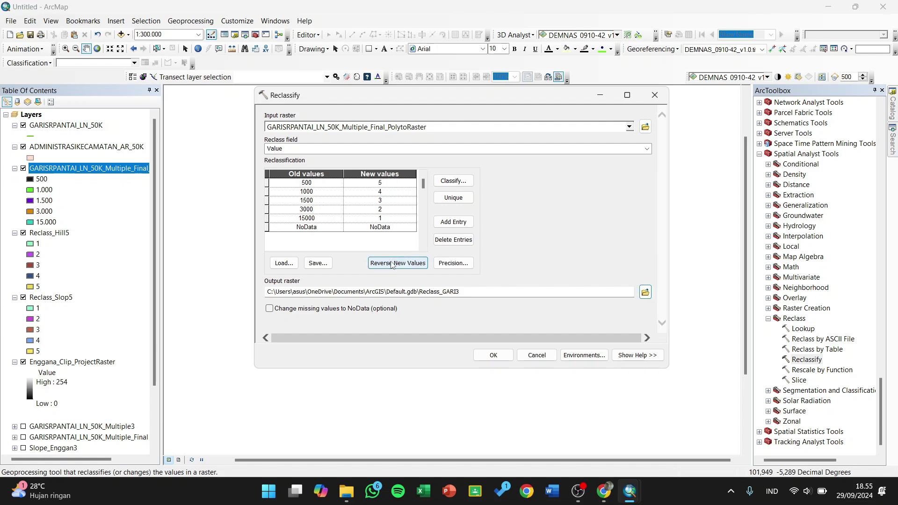
click(484, 356)
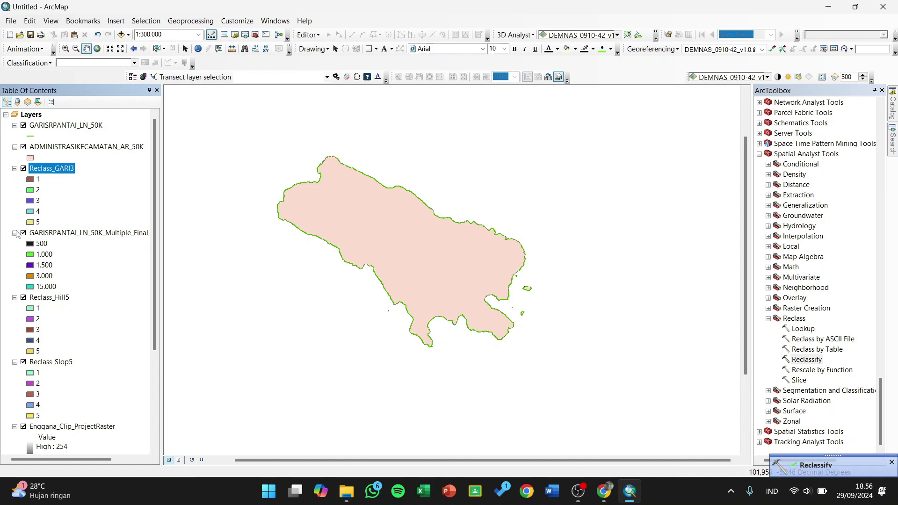
Step: Hide GARISRPANTAI_LN_50K_Multiple_Final_PolytoRaster, collapse its legend, and move it directly above GARISRPANTAI_LN_50K_Multiple3 in the layer order
click(23, 233)
click(14, 232)
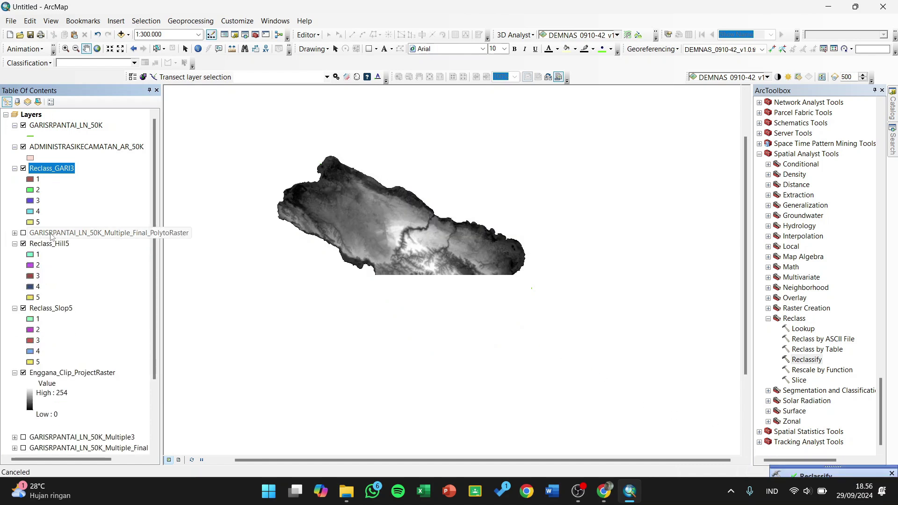
click(51, 234)
key(Delete)
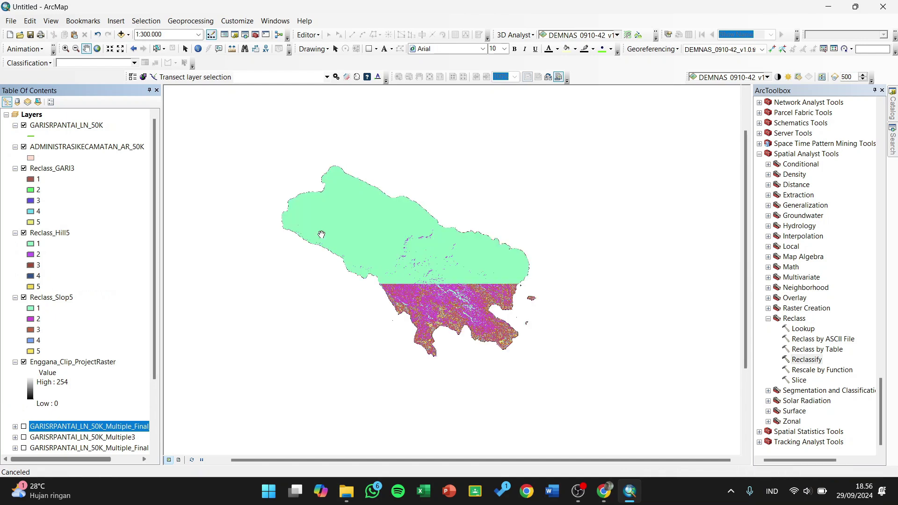
drag(370, 228, 392, 231)
Step: Add the river shapefile SUNGAI_LN_50K.shp from the KAB. BENGKULU UTARA folder to the map
right_click(37, 116)
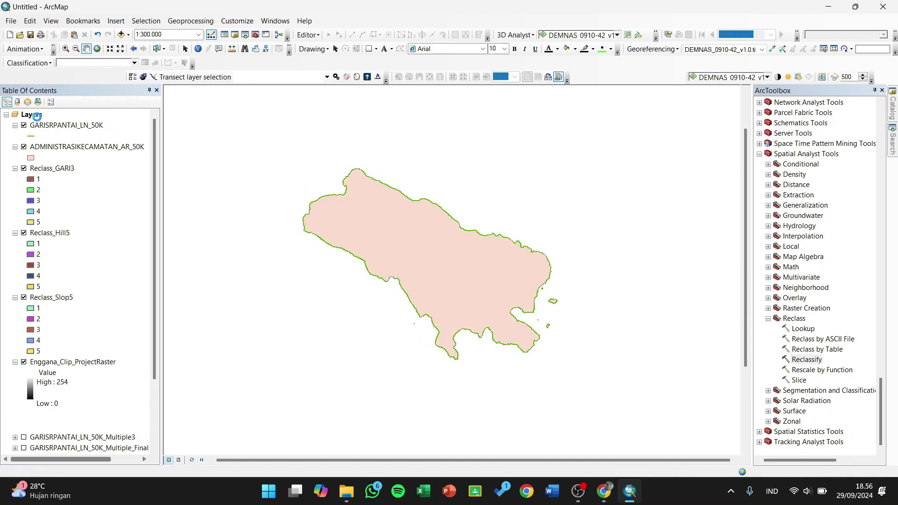
click(56, 124)
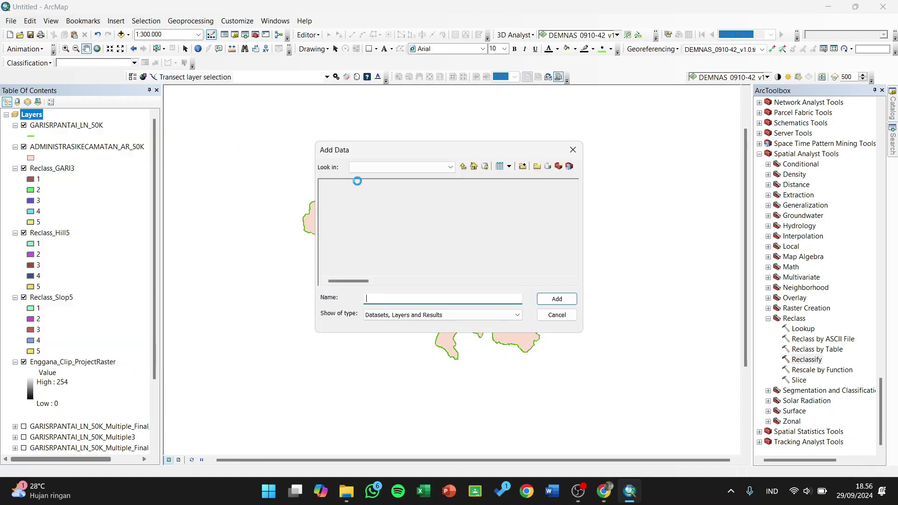
scroll(360, 281, down, 5)
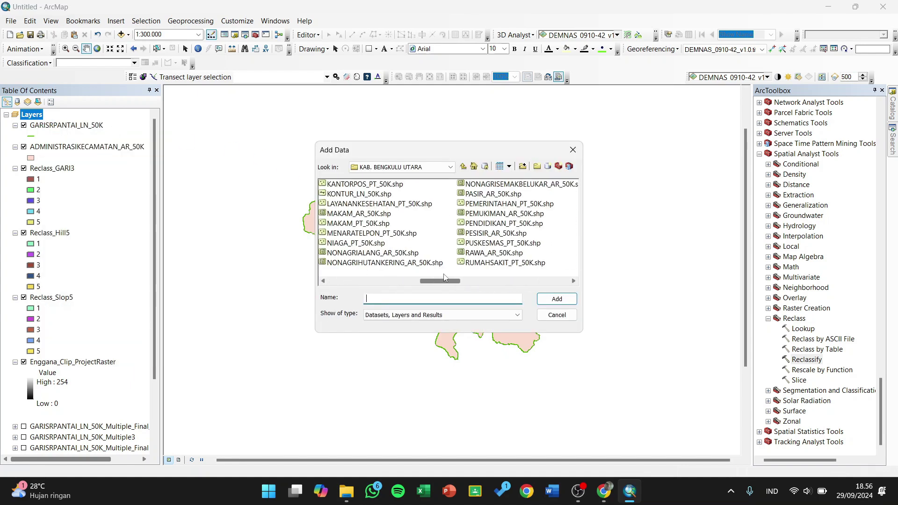
scroll(444, 279, up, 3)
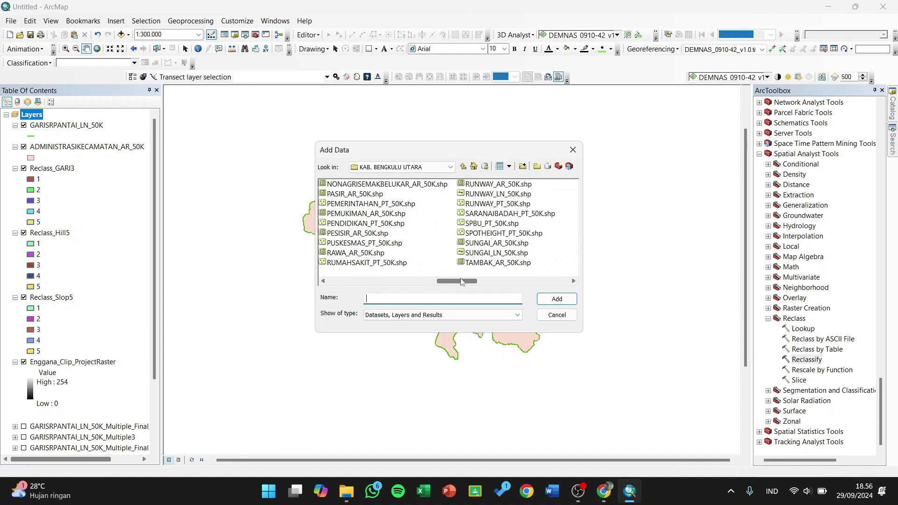
click(484, 254)
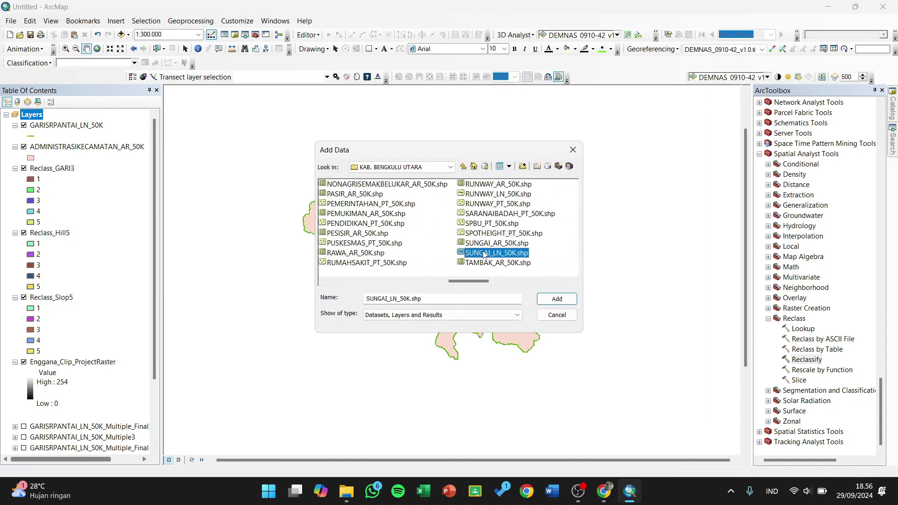
click(556, 299)
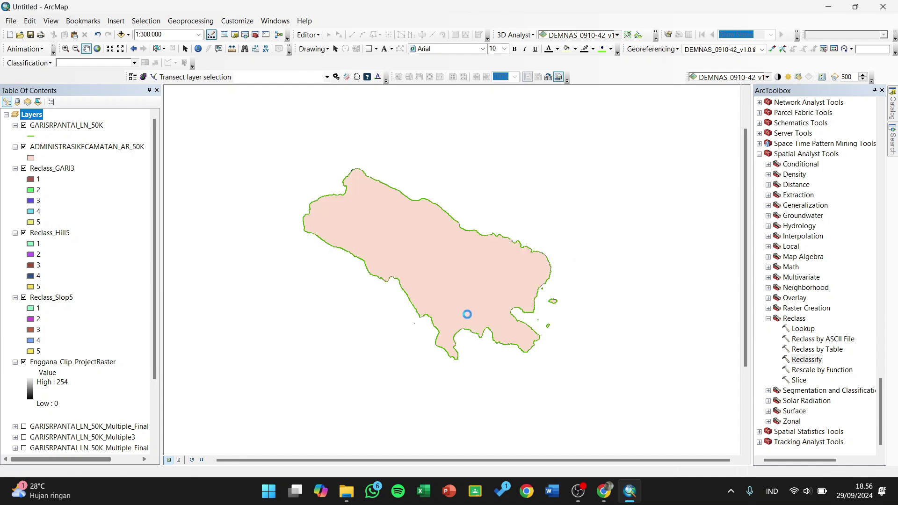
drag(464, 304, 478, 333)
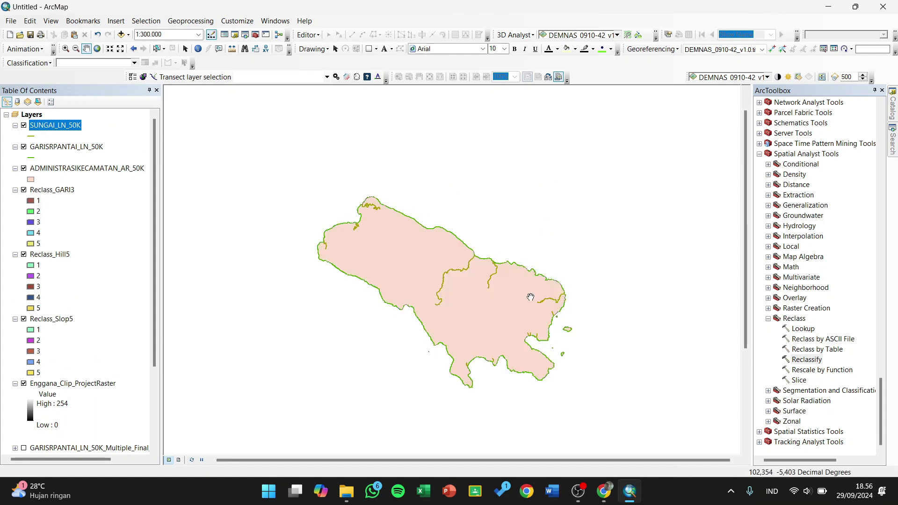
Step: Zoom to the SUNGAI_LN_50K layer and examine how the rivers lie across the whole island
right_click(50, 124)
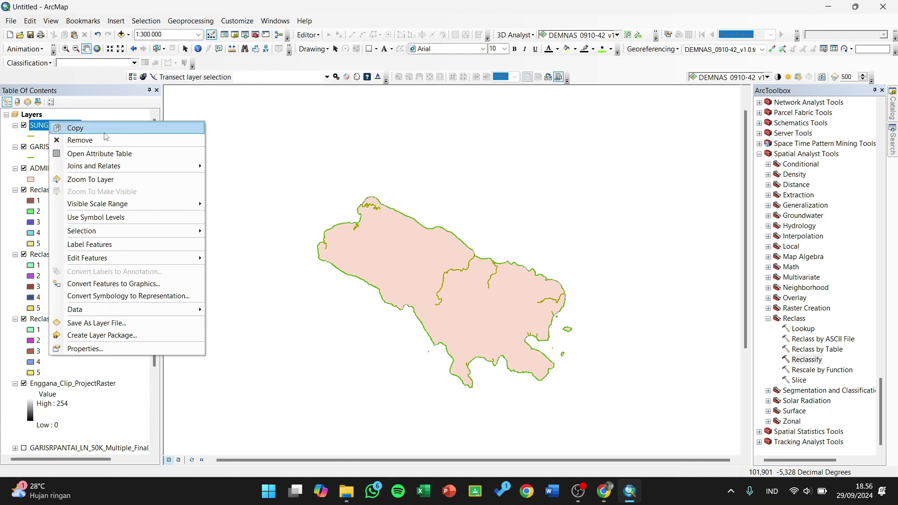
click(91, 180)
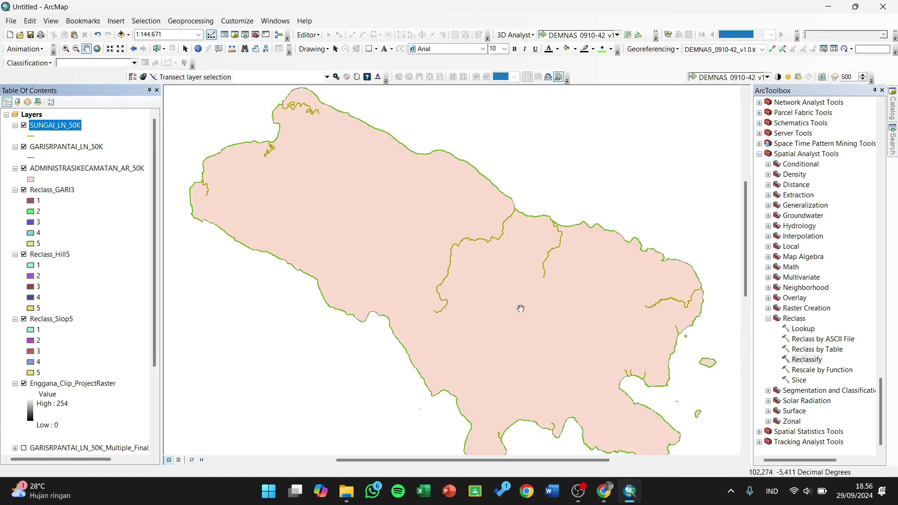
scroll(534, 288, down, 2)
scroll(534, 288, up, 10)
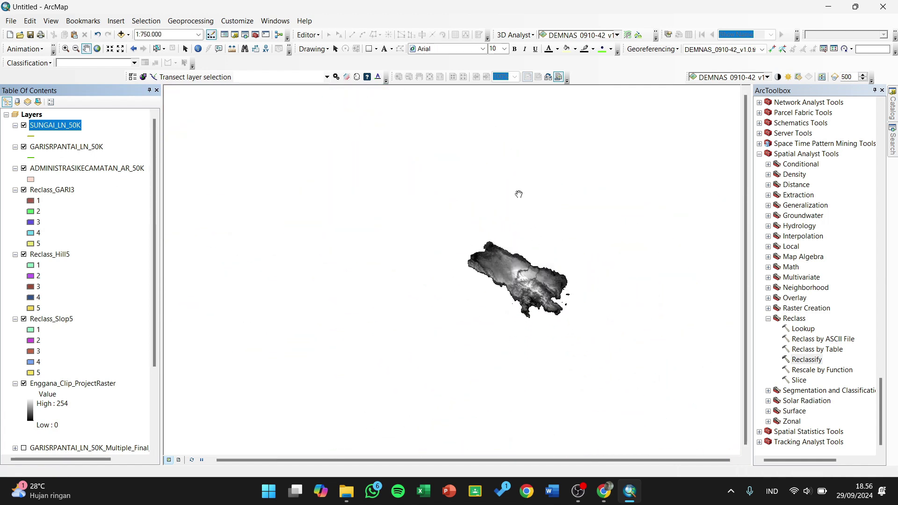
drag(519, 194, 531, 267)
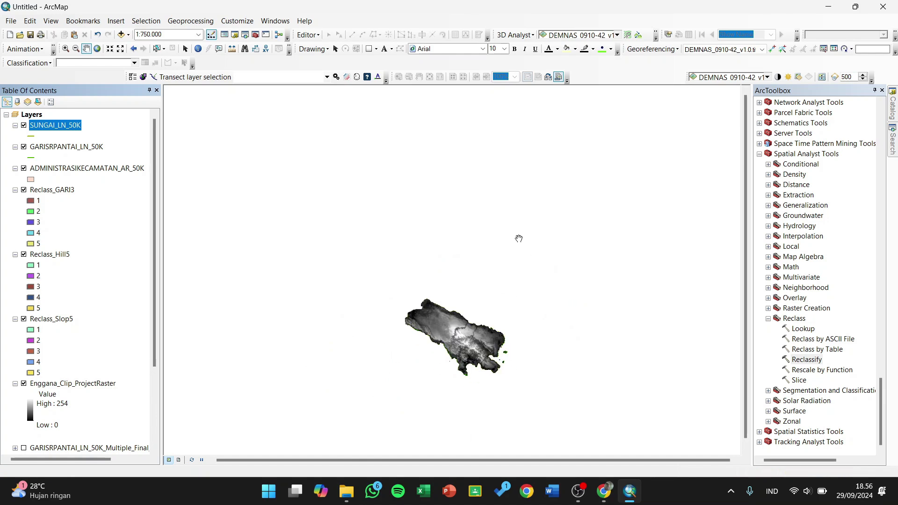
drag(460, 360, 440, 322)
click(65, 48)
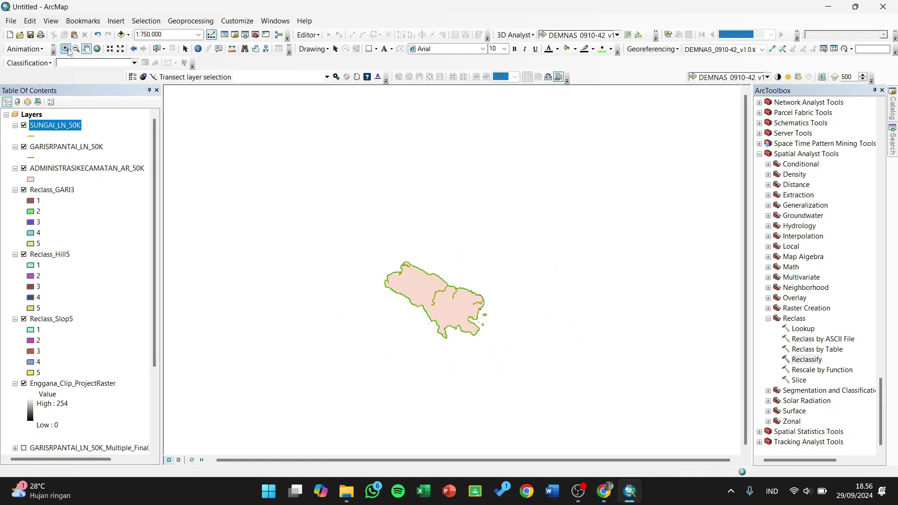
drag(561, 364, 341, 223)
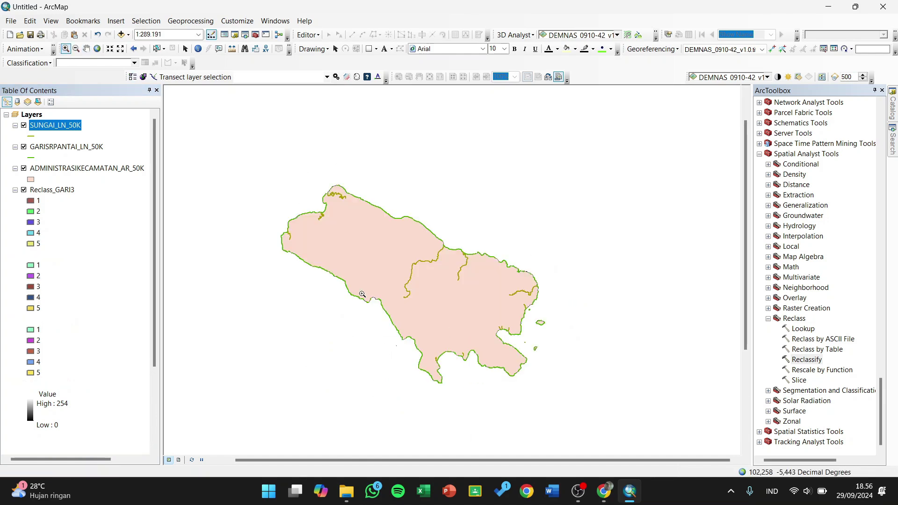
drag(268, 126, 495, 372)
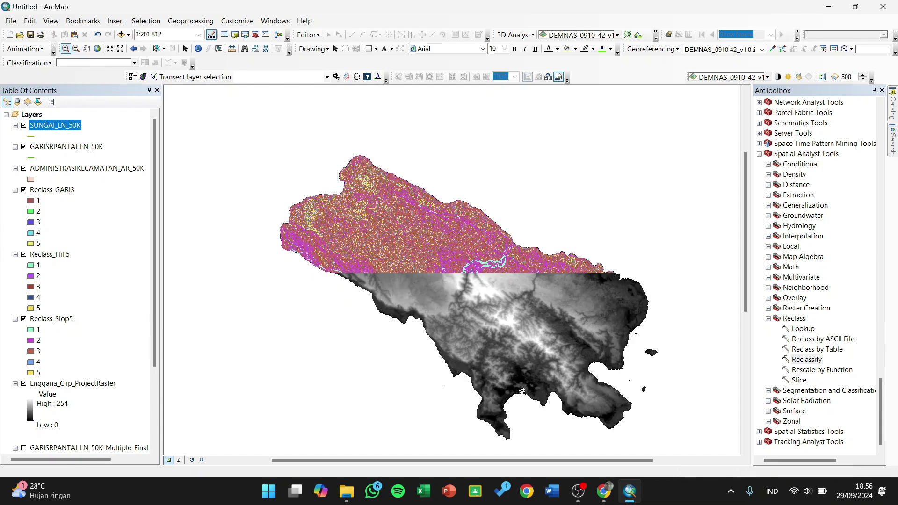
click(86, 49)
drag(543, 280, 512, 246)
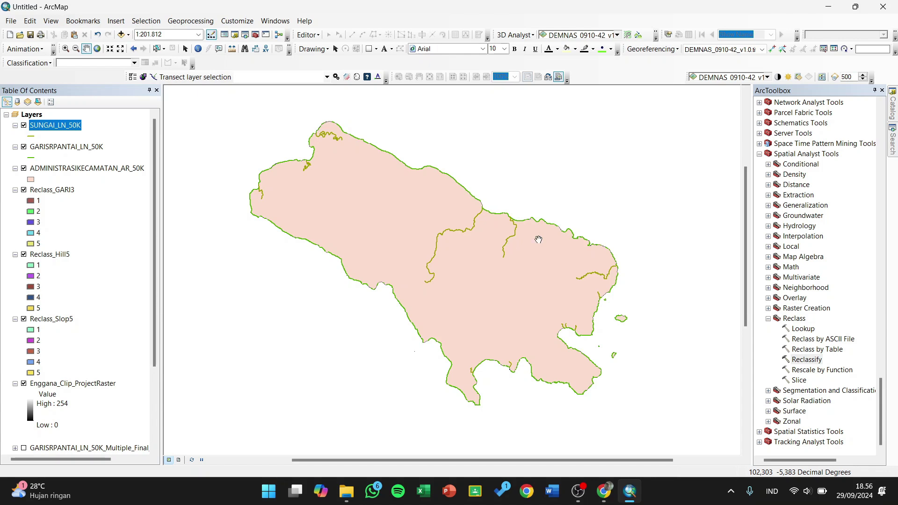
Step: Start a Multiple Ring Buffer with SUNGAI_LN_50K as the input features, keeping the default output feature class
scroll(827, 262, up, 17)
scroll(826, 261, up, 20)
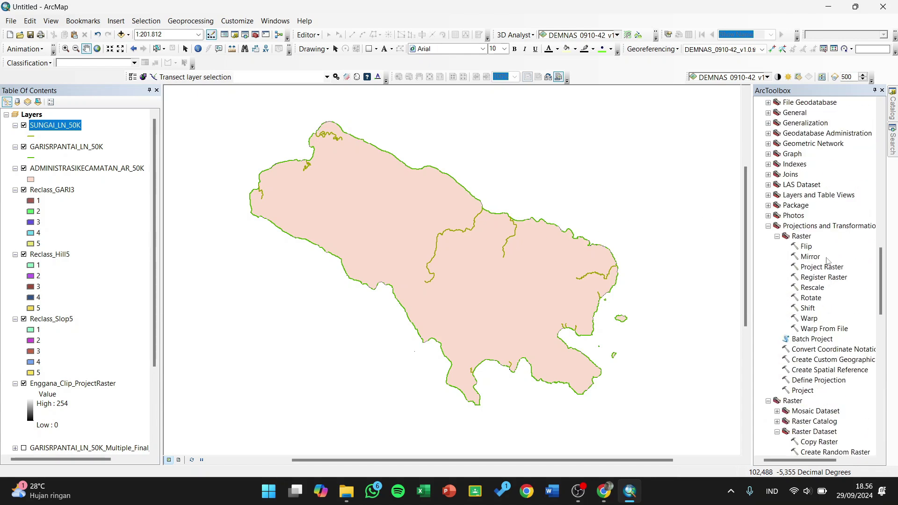
scroll(835, 261, up, 5)
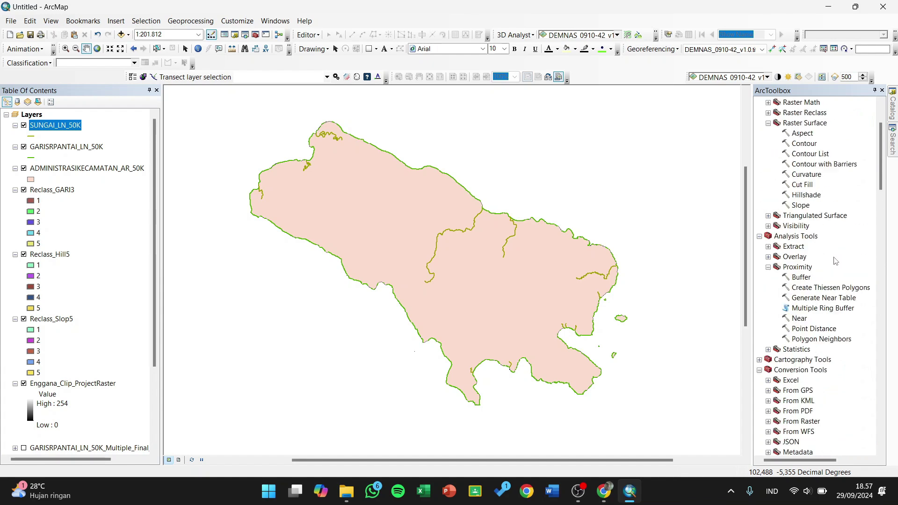
scroll(838, 220, down, 1)
click(822, 277)
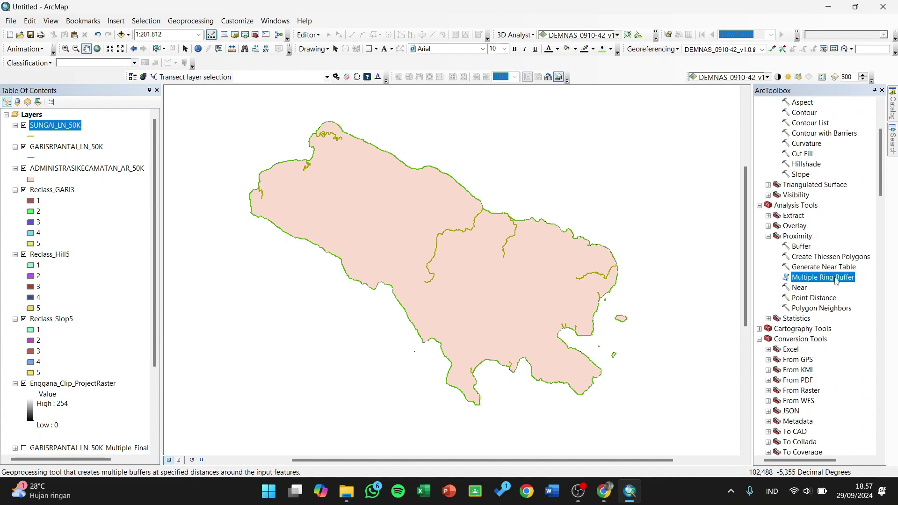
double_click(810, 281)
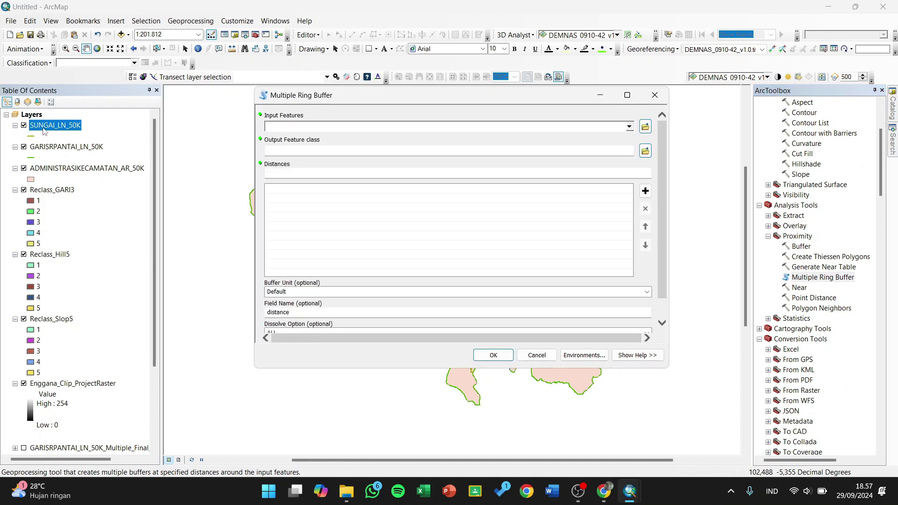
drag(43, 131, 280, 135)
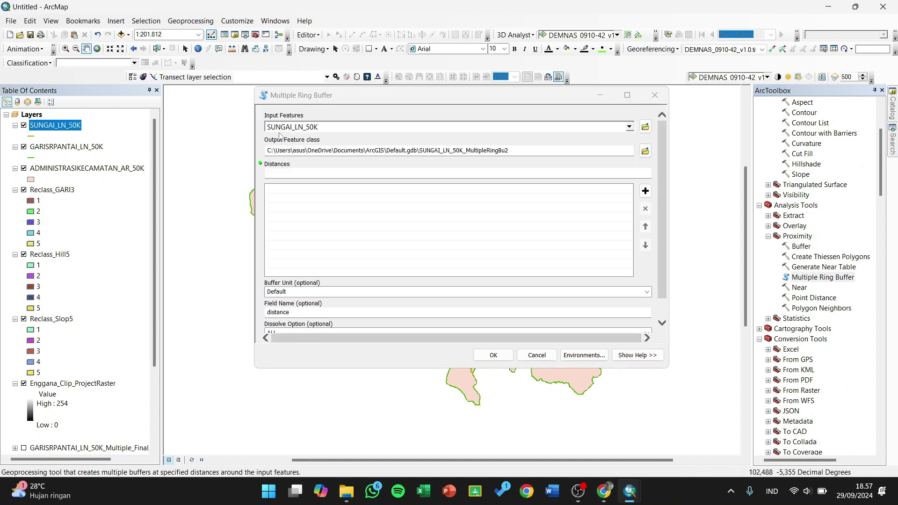
click(554, 173)
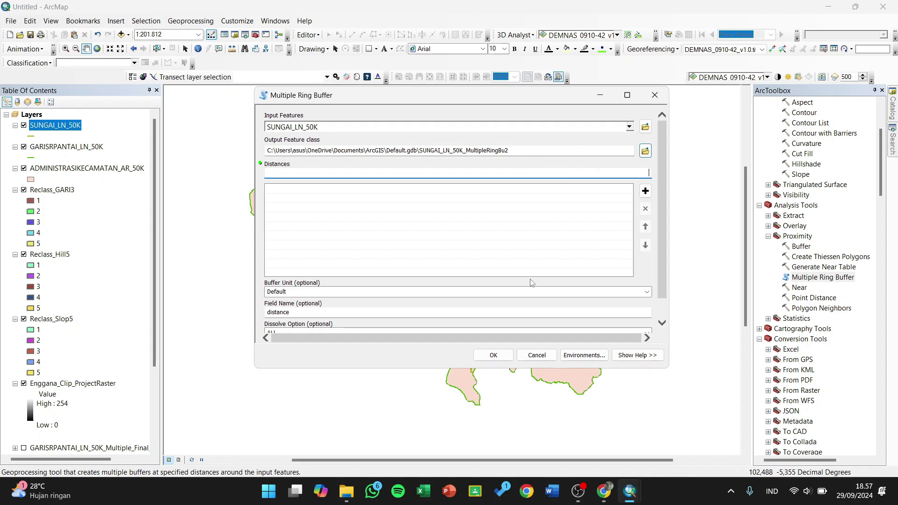
Step: Switch to Chrome, check the river-distance classes in Tabel 1 of the Pertemuan 5 tsunami PDF, and return to the ArcMap buffer dialog
click(603, 491)
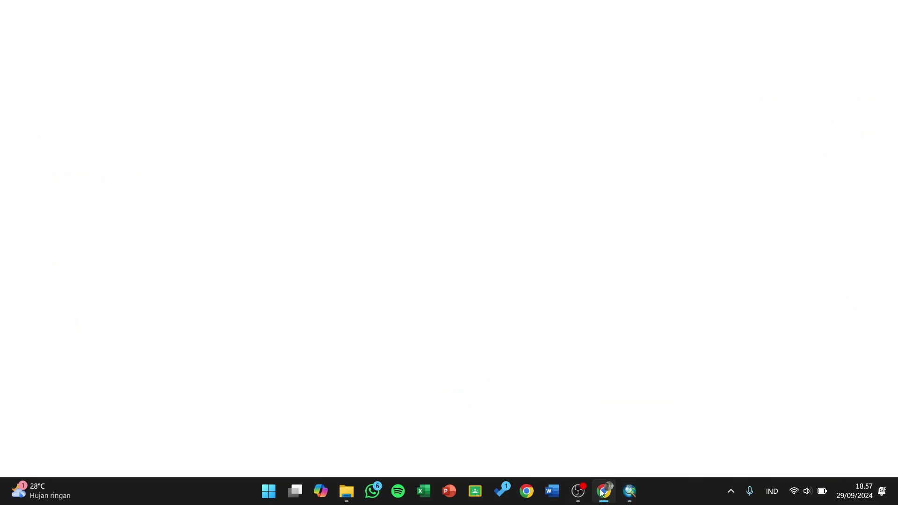
scroll(420, 253, down, 1)
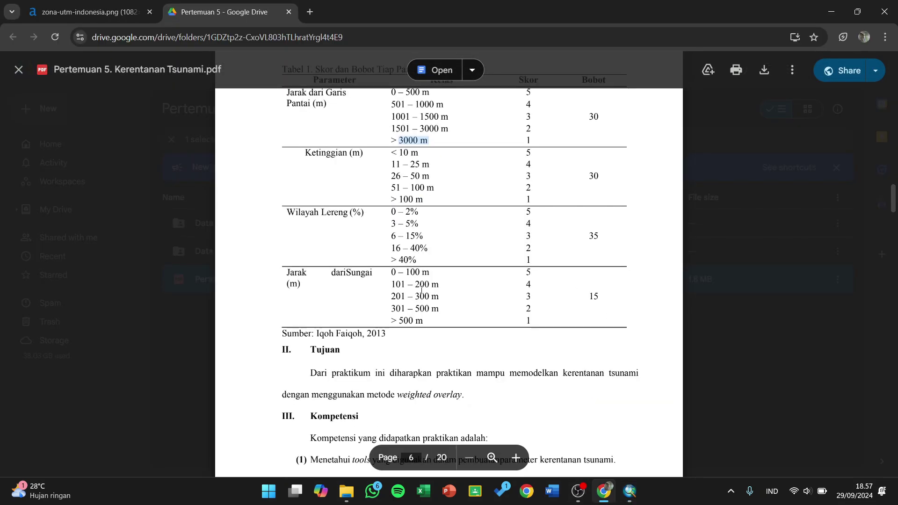
drag(406, 272, 429, 272)
double_click(417, 283)
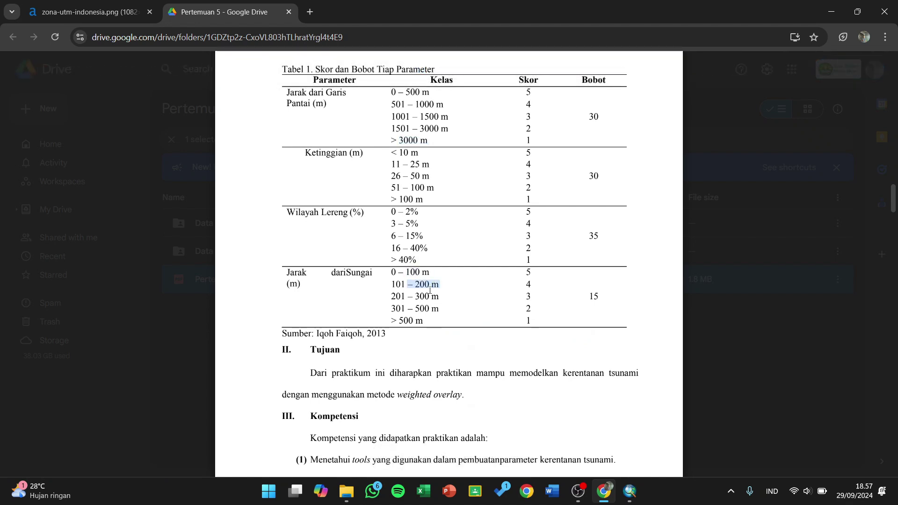
double_click(421, 296)
drag(407, 309, 430, 309)
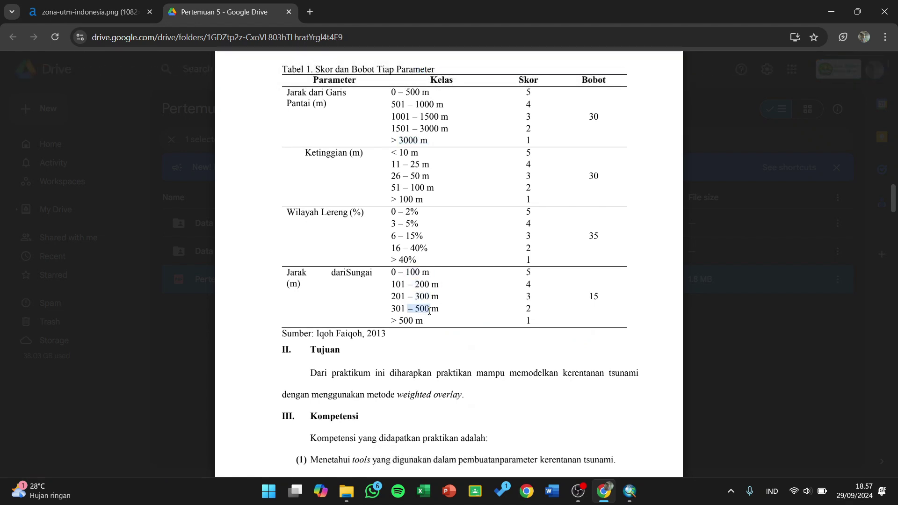
double_click(406, 320)
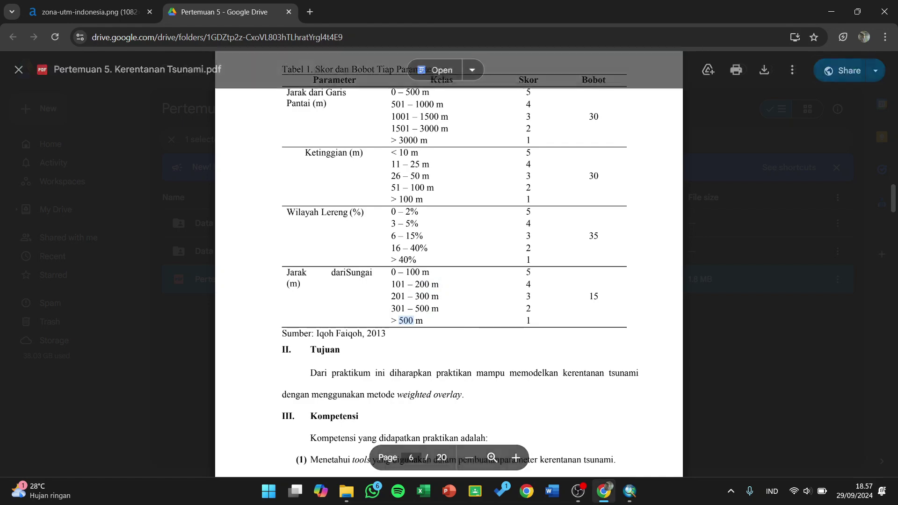
mouse_move(628, 498)
click(578, 425)
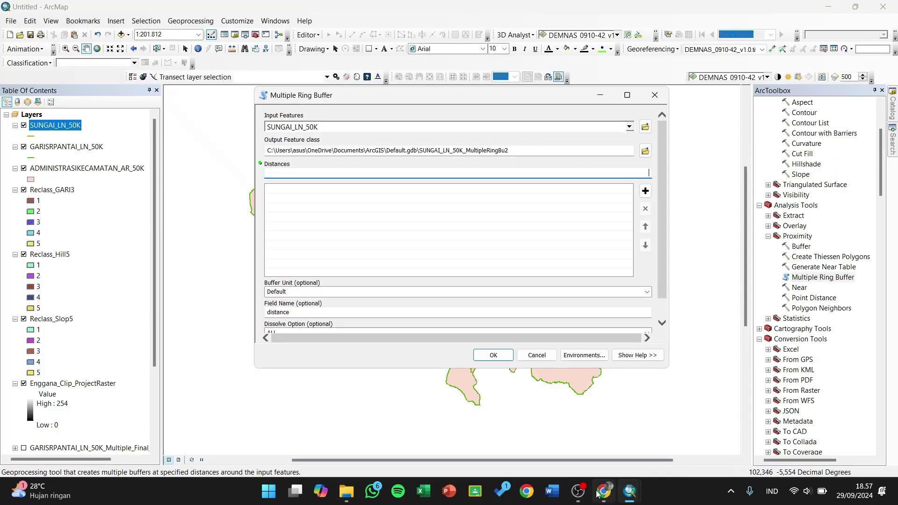
click(597, 495)
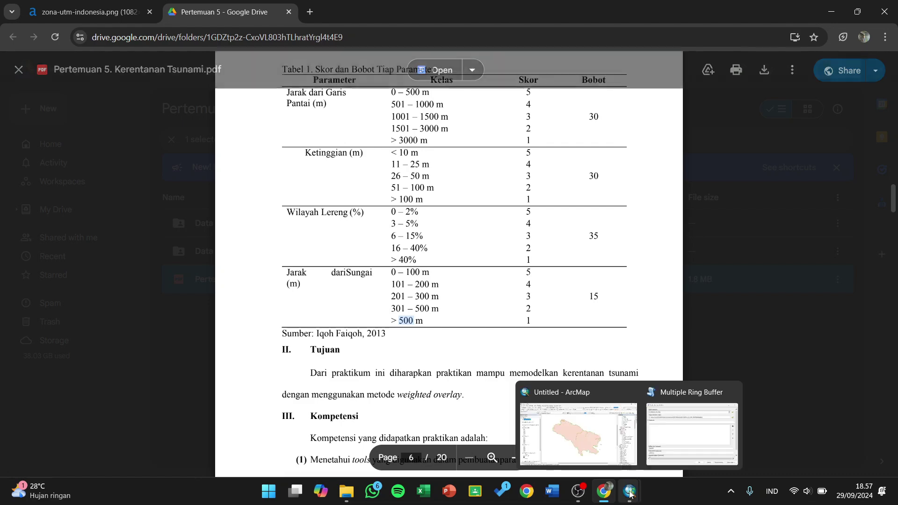
click(696, 425)
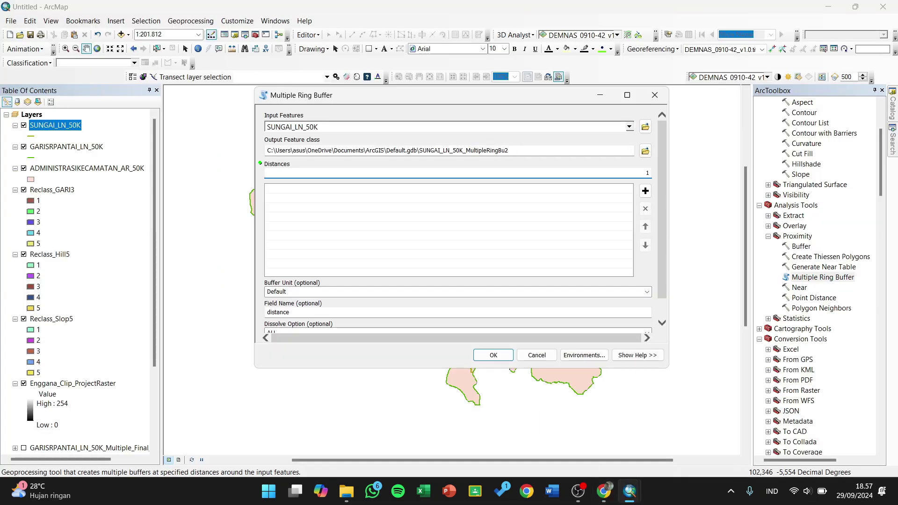
Step: Add the river buffer distances 100, 200, 300, 500 and 1500
key(Return)
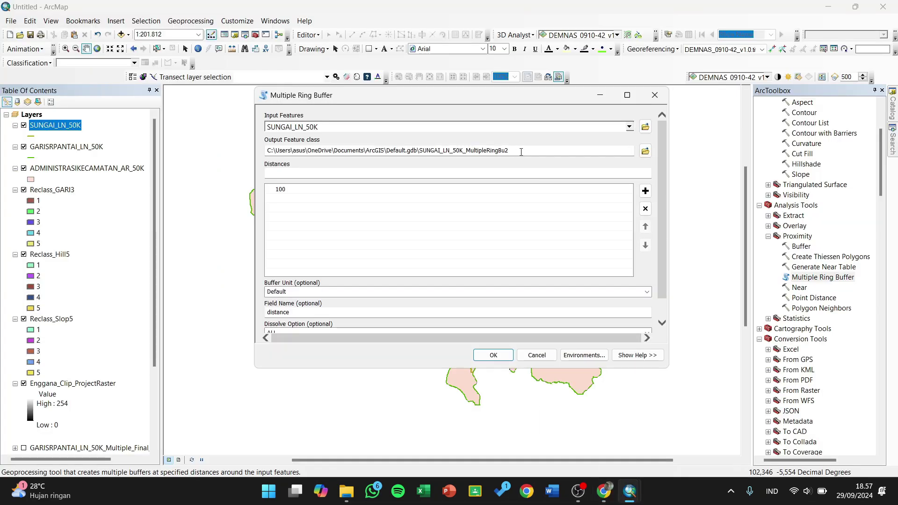
click(547, 173)
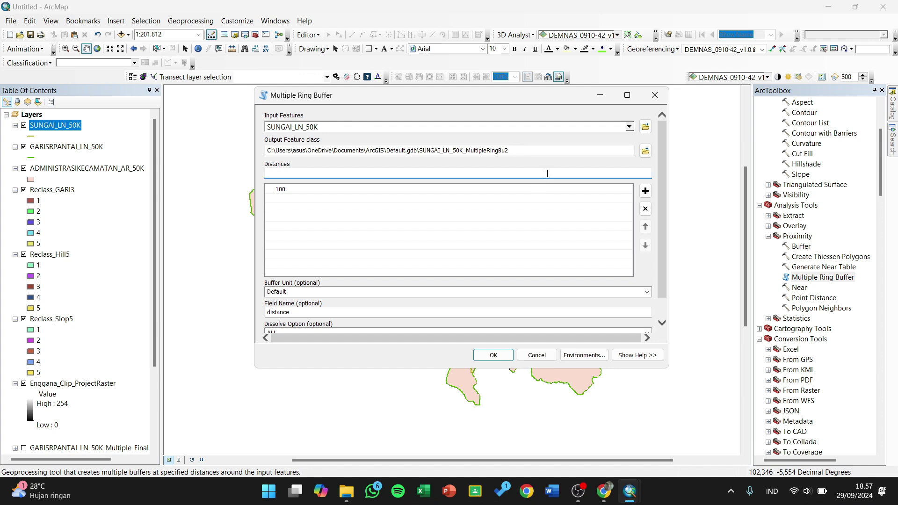
key(Return)
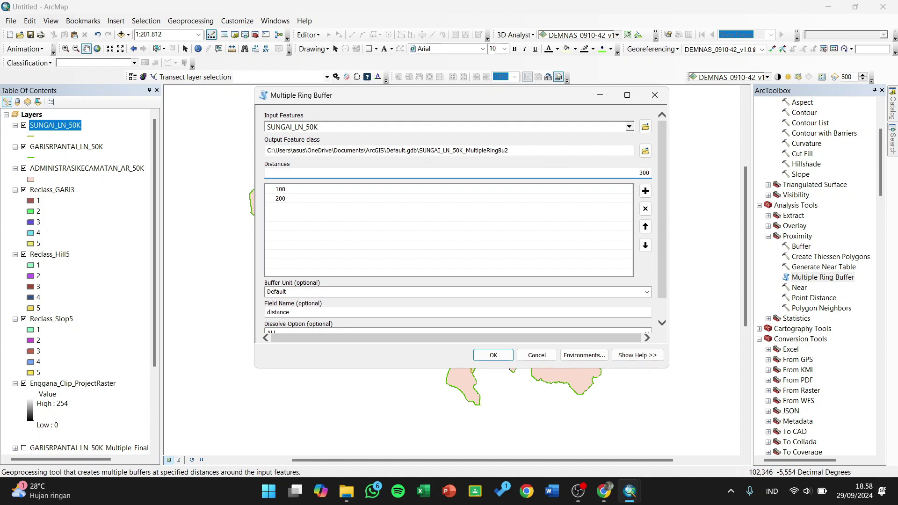
key(Return)
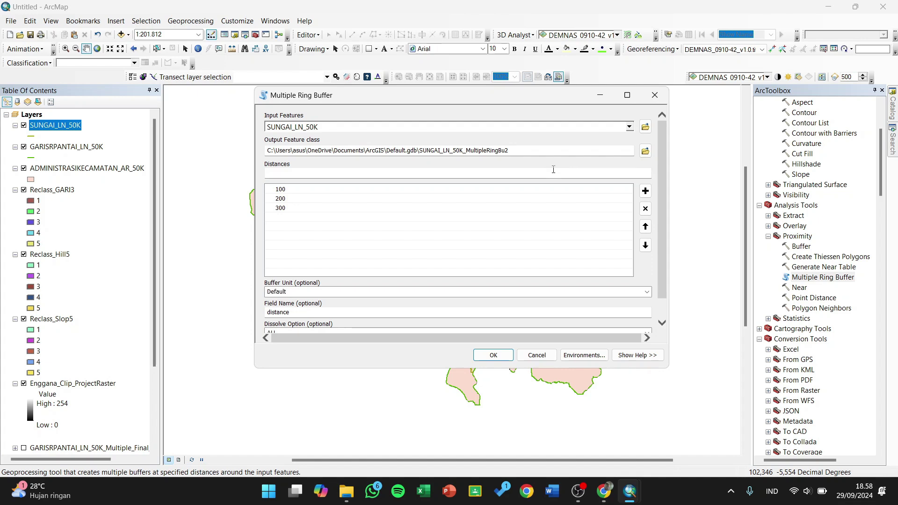
click(614, 500)
click(614, 501)
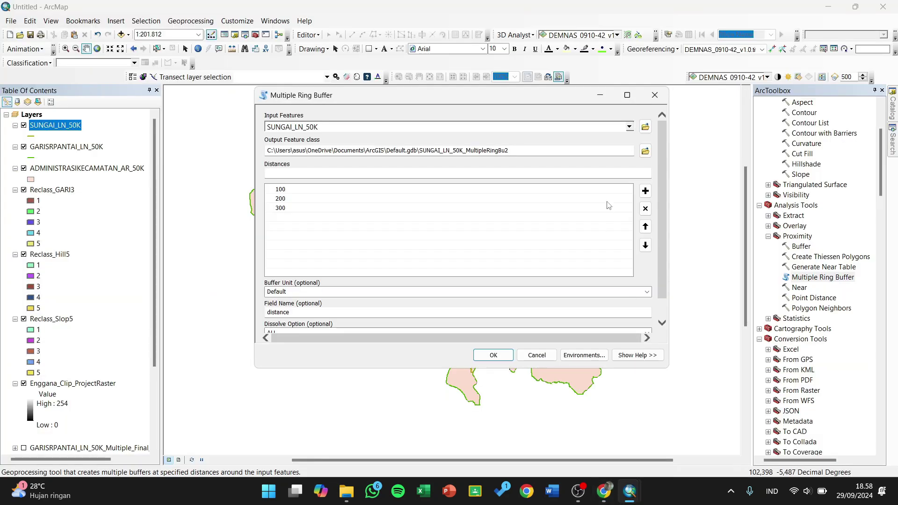
click(615, 175)
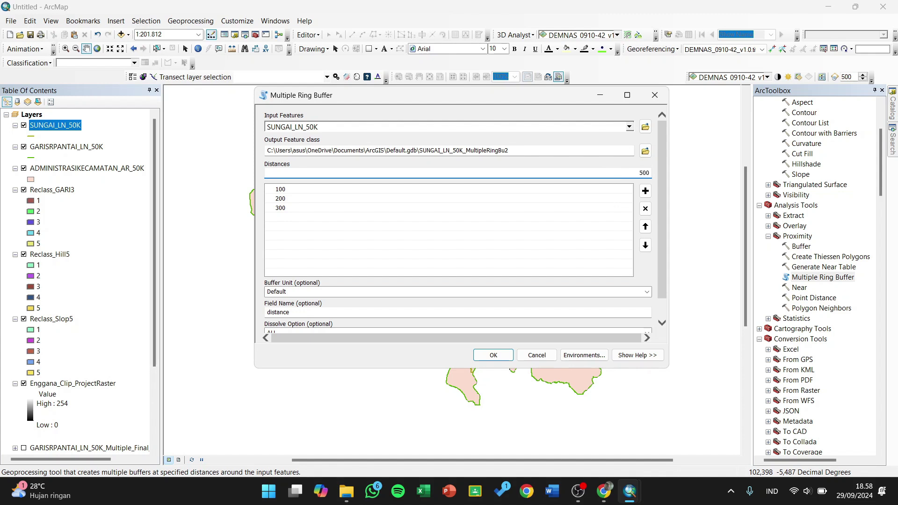
click(645, 190)
click(645, 191)
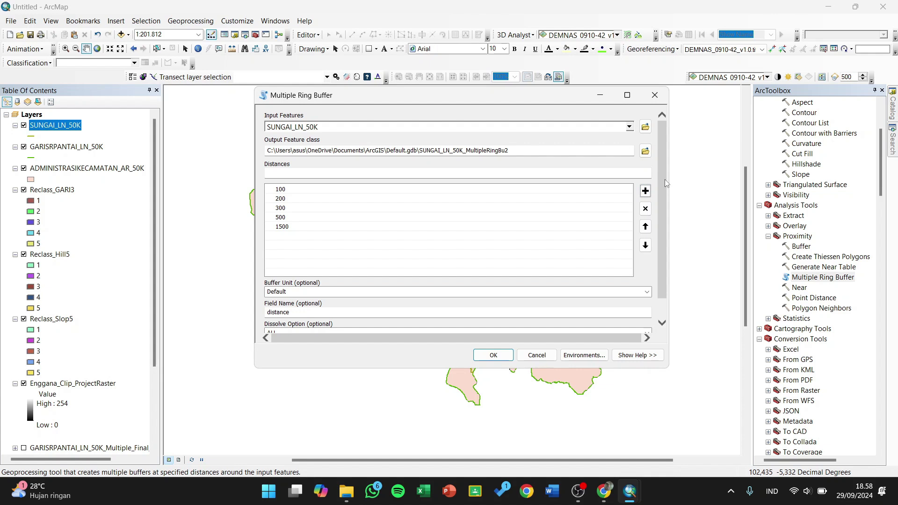
Step: Set the buffer unit to Meters and run the river buffer, keeping the distance field name and the ALL dissolve option
scroll(657, 231, down, 1)
click(648, 268)
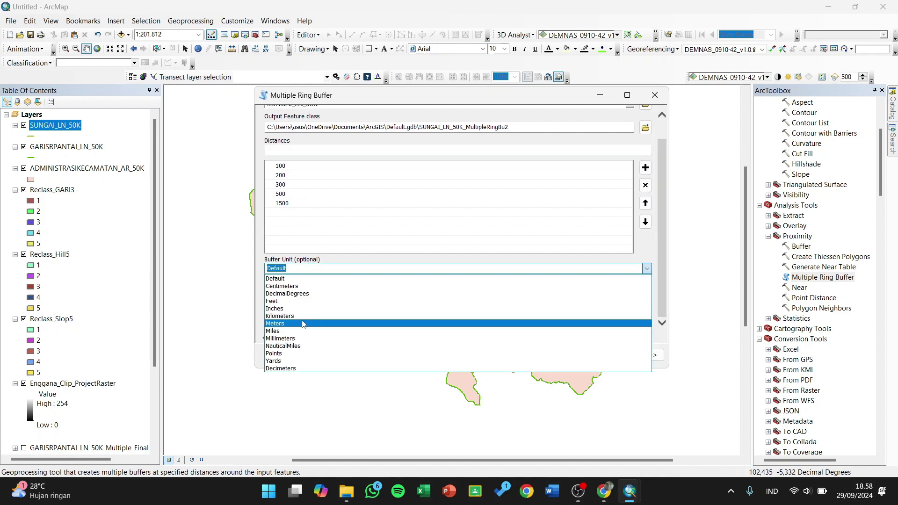
click(303, 322)
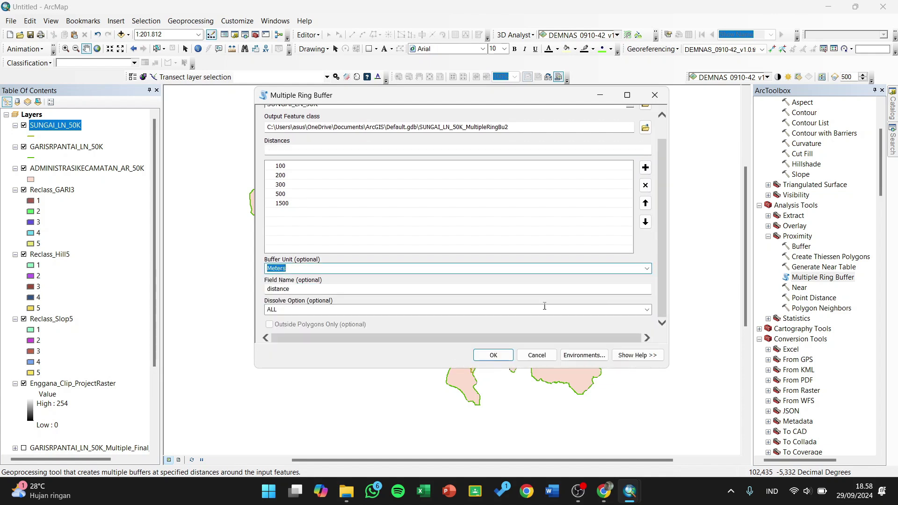
click(498, 355)
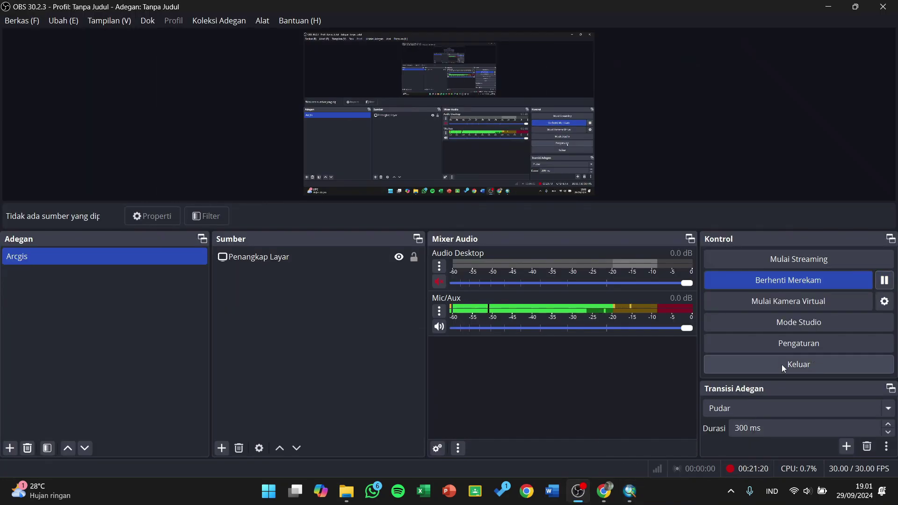
Step: Switch to ArcMap and clip SUNGAI_LN_50K_MultipleRingBu_Final with ADMINISTRASIKECAMATAN_AR_50K as the clip features, keeping the default output feature class
click(631, 488)
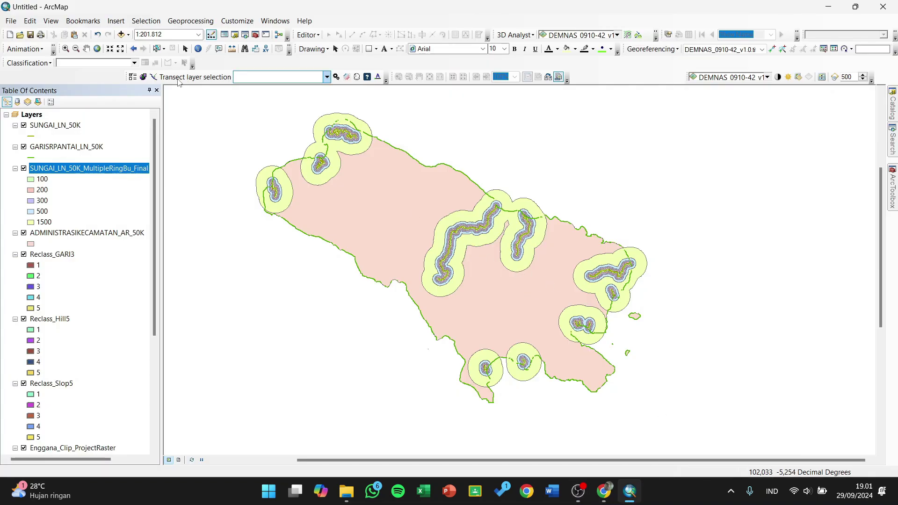
click(86, 48)
drag(213, 92, 225, 101)
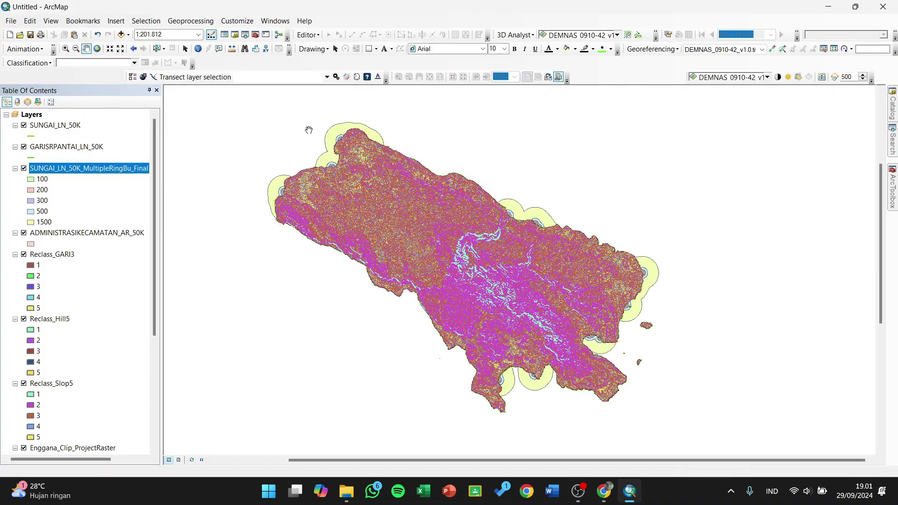
click(191, 20)
click(192, 45)
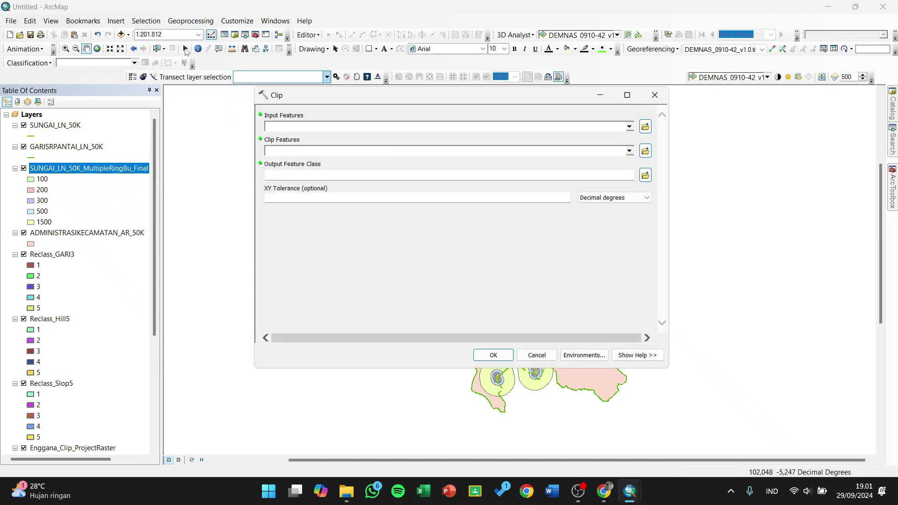
drag(273, 97, 288, 107)
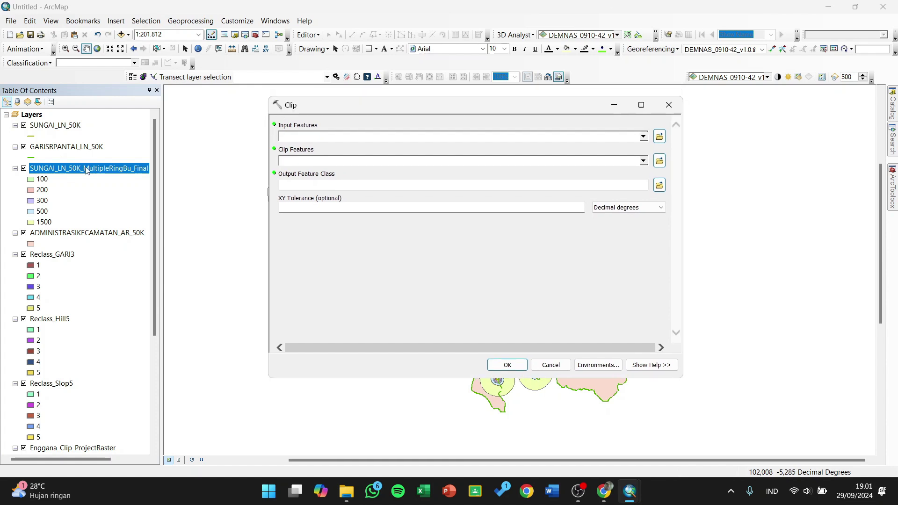
drag(87, 172, 309, 137)
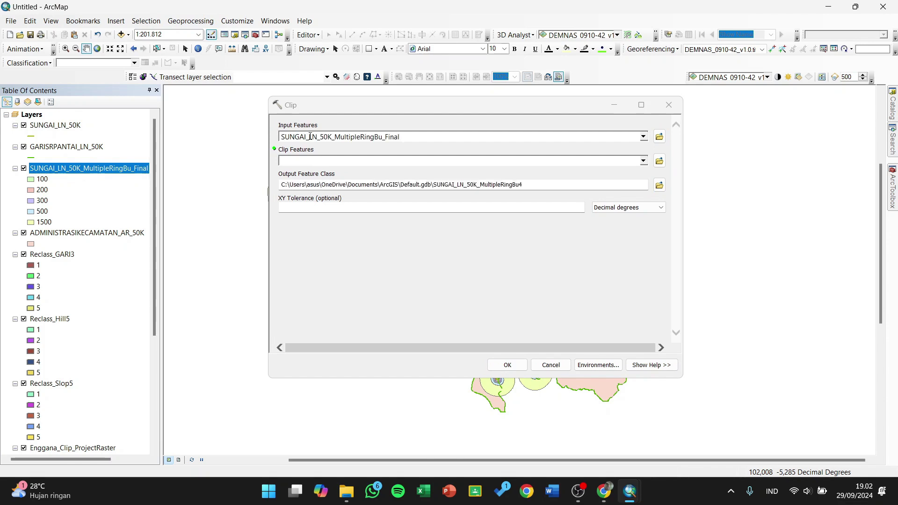
scroll(41, 351, down, 6)
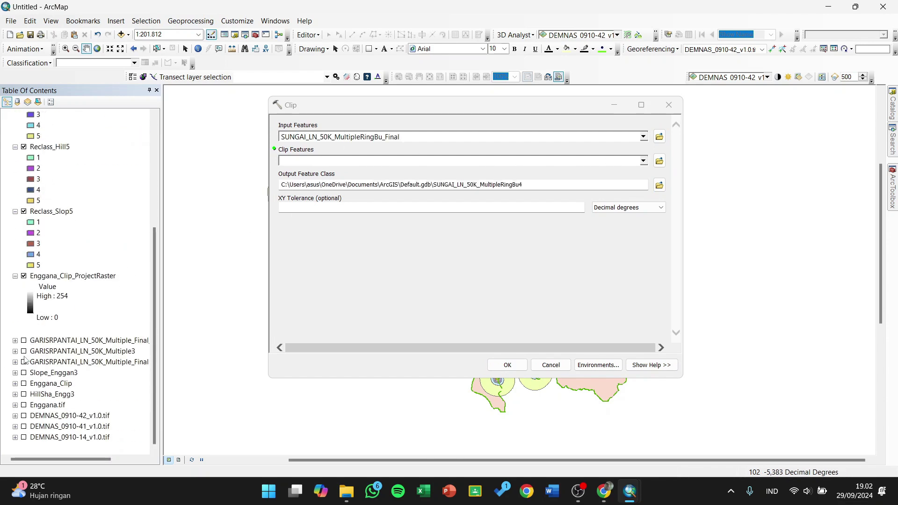
scroll(41, 351, up, 6)
drag(68, 232, 293, 163)
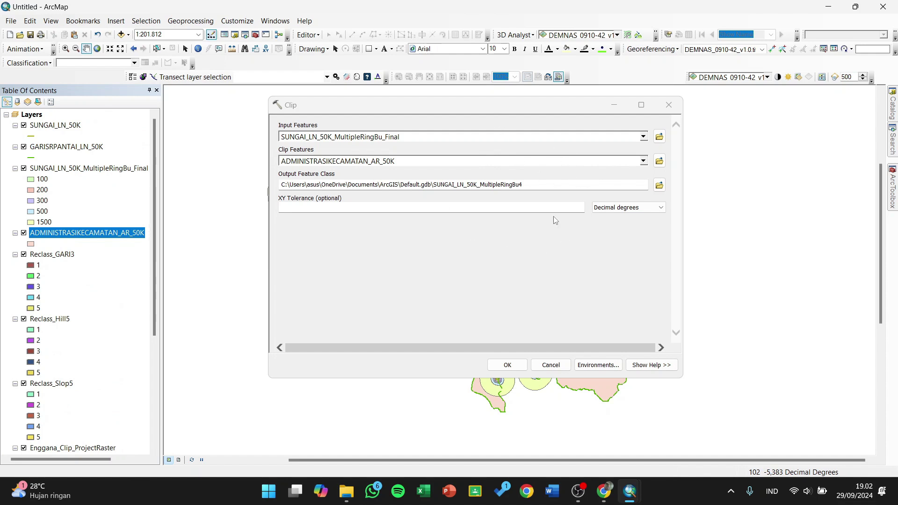
click(508, 364)
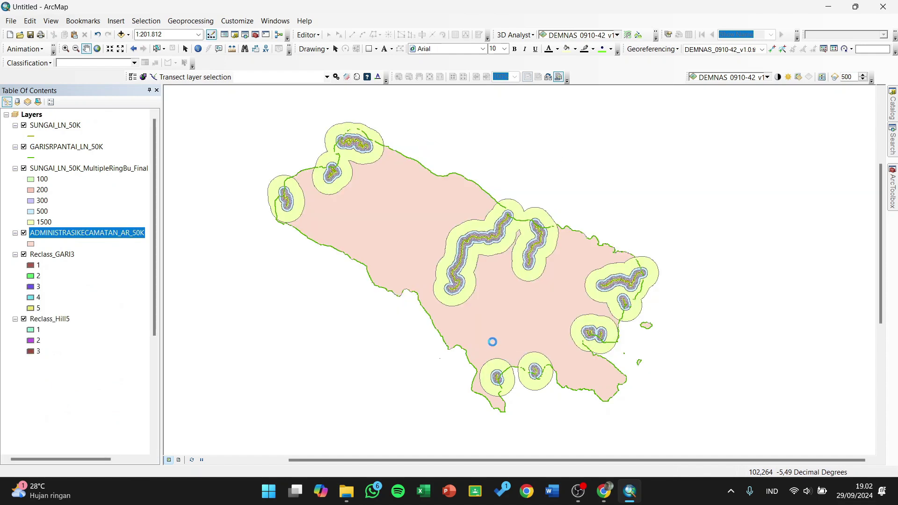
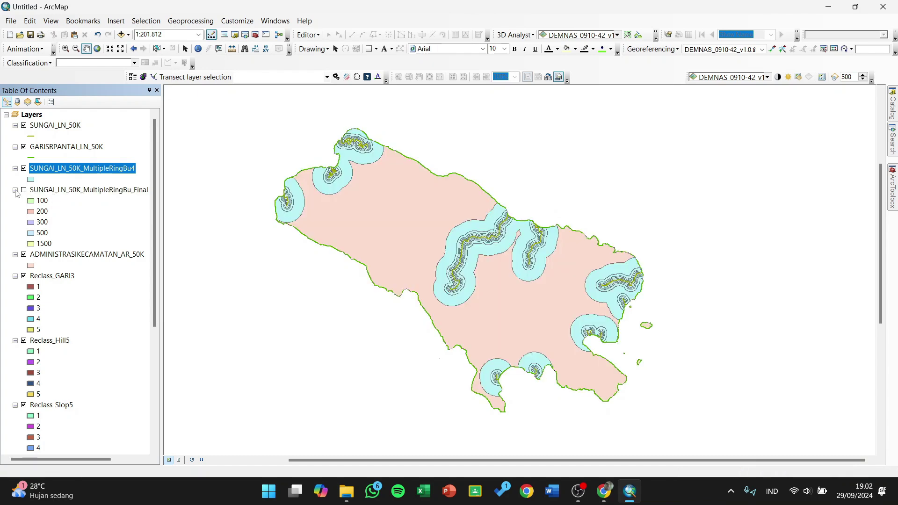
Step: Collapse the unclipped SUNGAI_LN_50K_MultipleRingBu_Final layer and move it below Enggana_Clip_ProjectRaster in the layer order
click(15, 190)
click(55, 190)
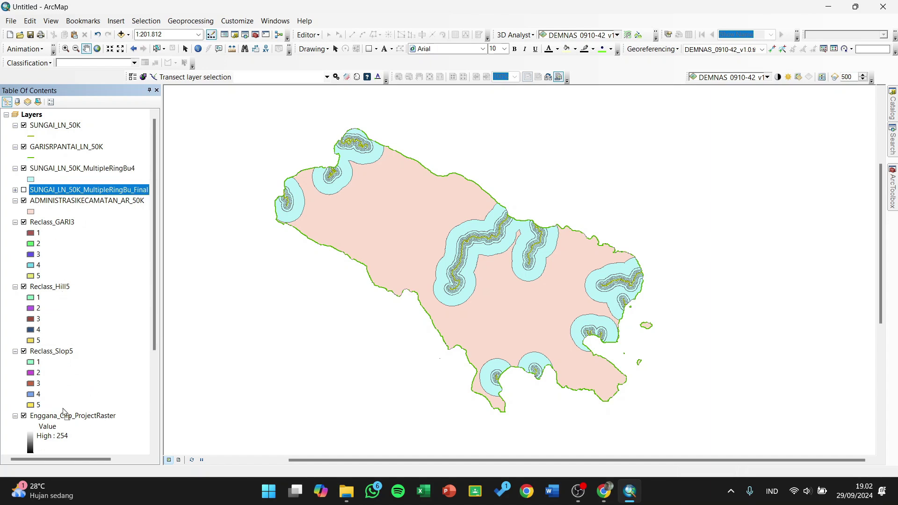
drag(68, 189, 50, 450)
drag(155, 317, 155, 272)
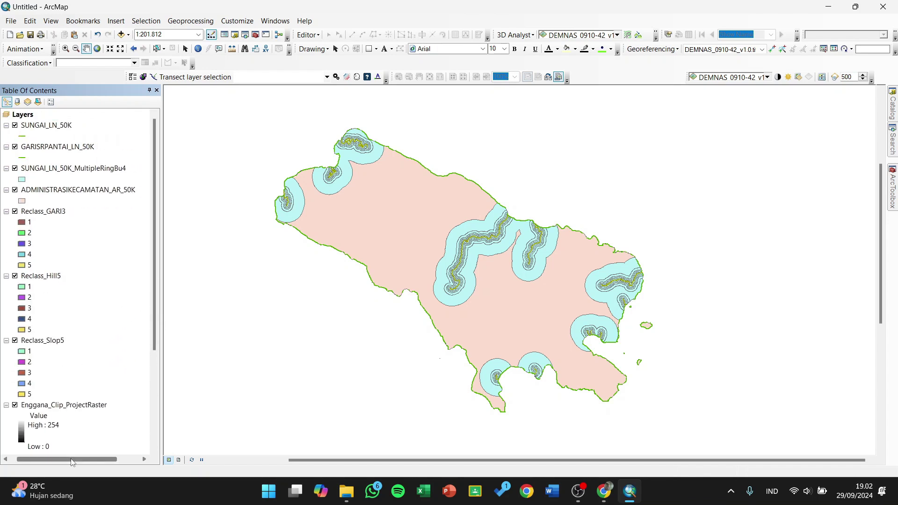
drag(49, 460, 41, 461)
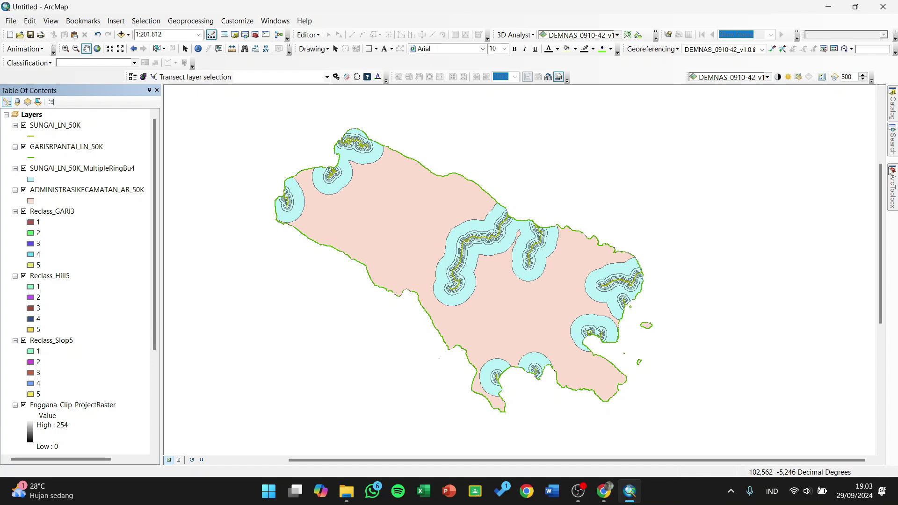
Step: Convert SUNGAI_LN_50K_MultipleRingBu4 with Polygon to Raster, using distance as the value field and SUNGAI_LN_50K_MultipleRingBu__Final as the output name
click(893, 190)
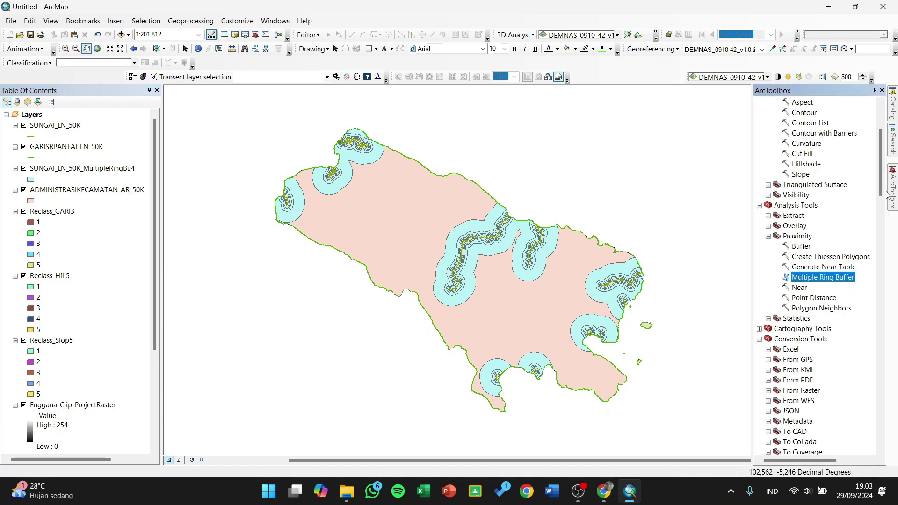
scroll(850, 227, down, 12)
scroll(850, 227, up, 5)
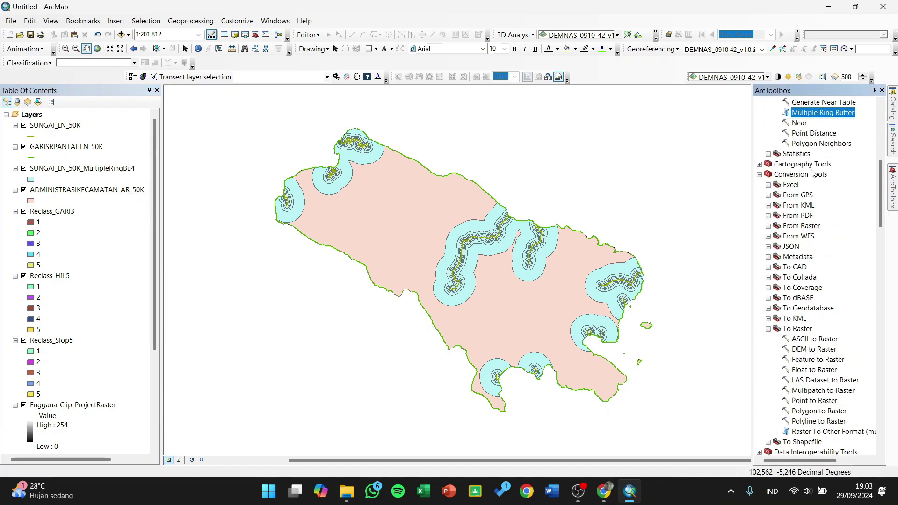
scroll(806, 251, down, 5)
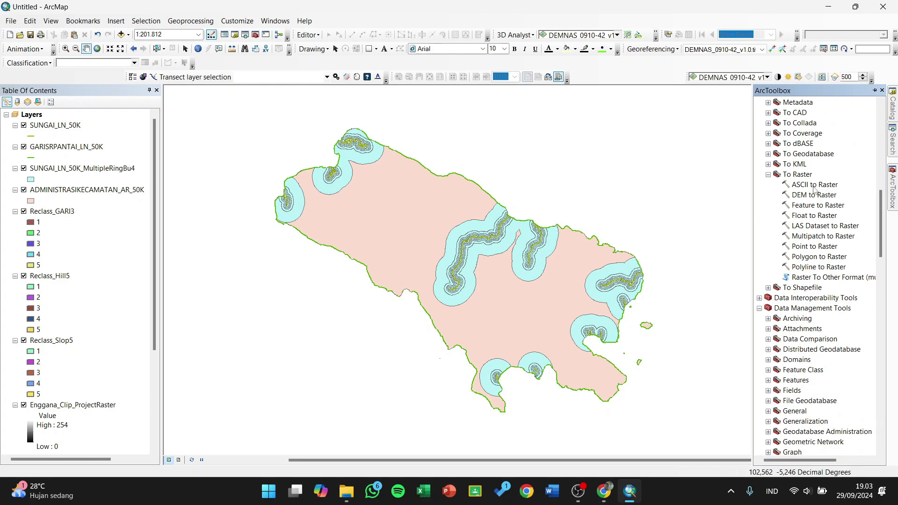
double_click(822, 257)
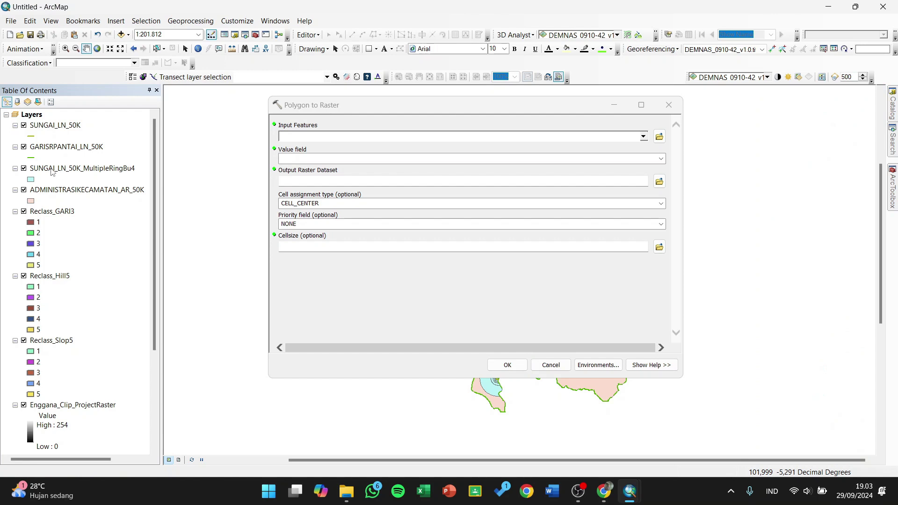
drag(51, 171, 299, 138)
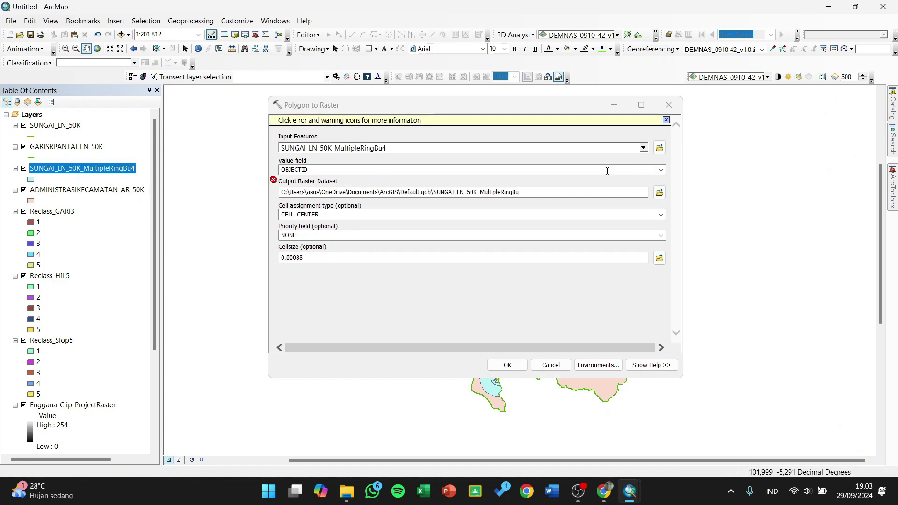
click(660, 170)
click(299, 190)
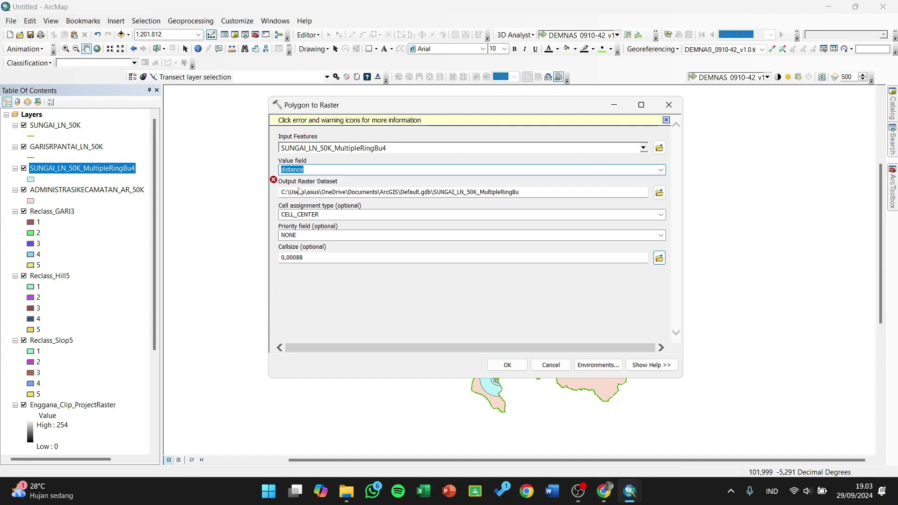
click(557, 201)
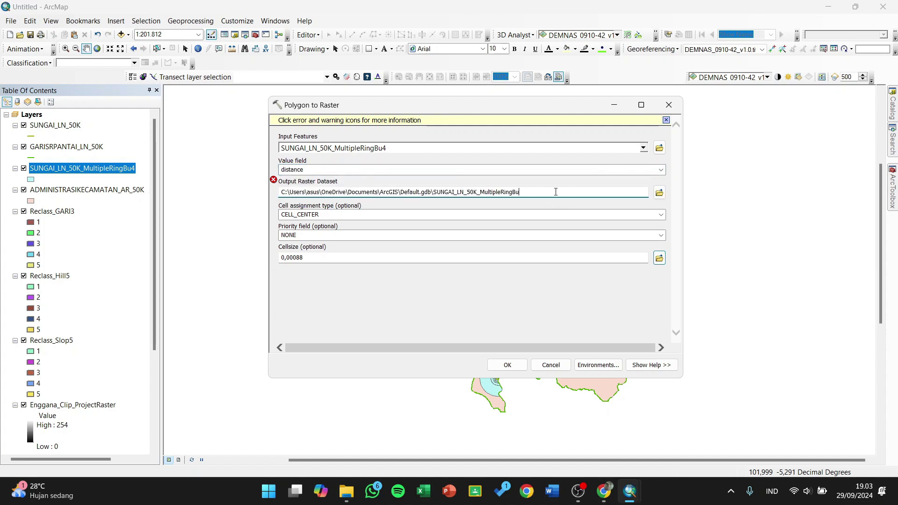
text(Final)
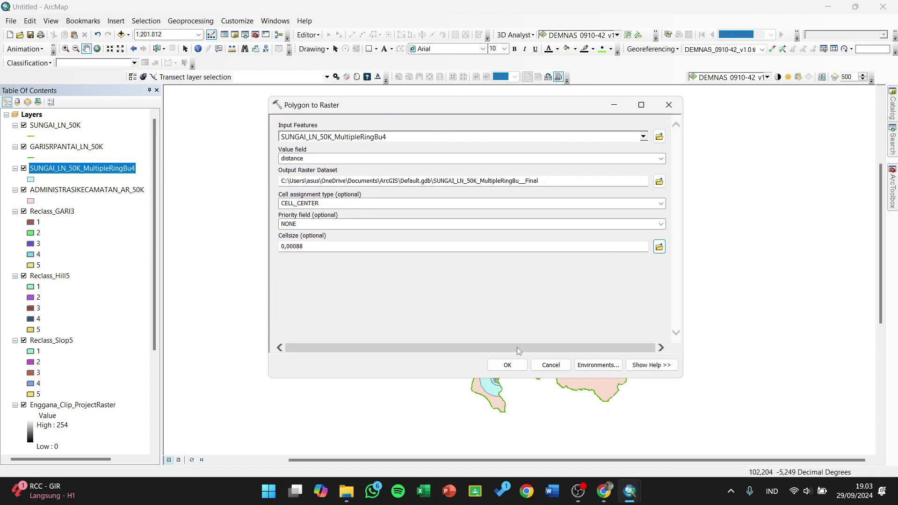
click(508, 365)
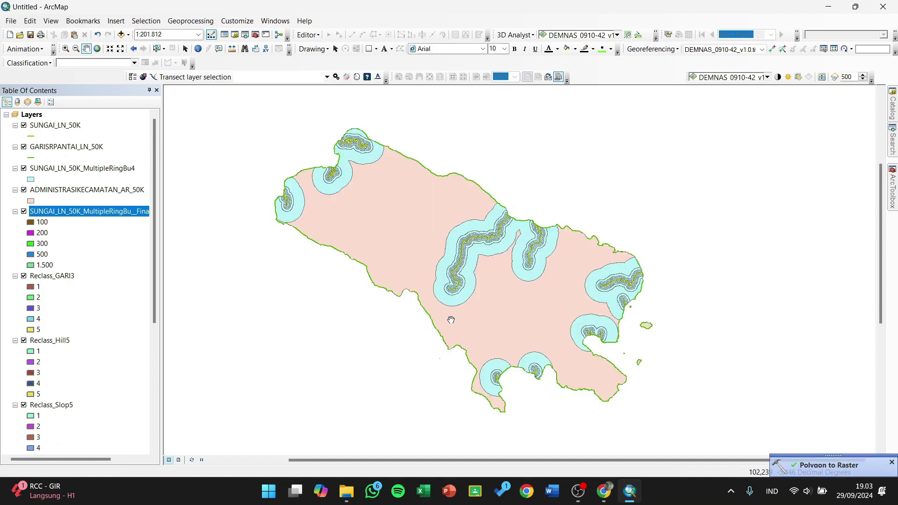
Step: Hide SUNGAI_LN_50K_MultipleRingBu4, GARISRPANTAI_LN_50K and SUNGAI_LN_50K and collapse their legends
click(53, 211)
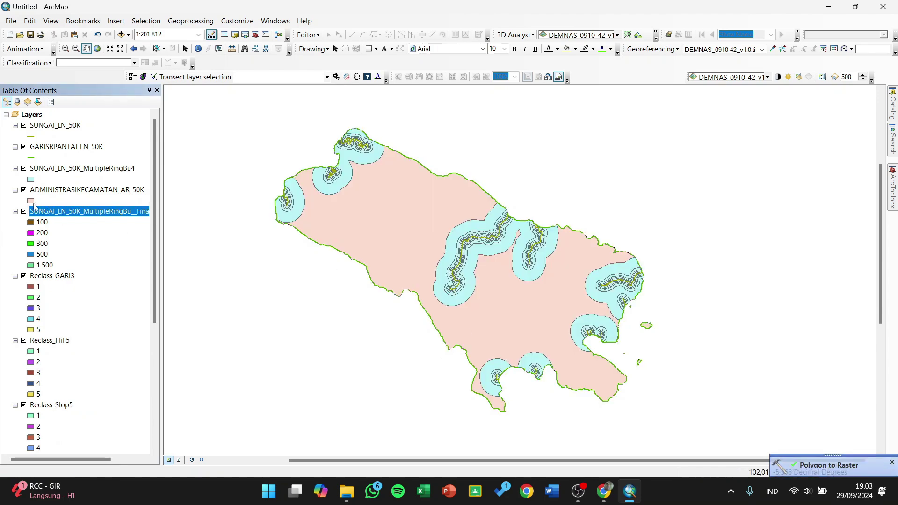
click(24, 168)
click(24, 146)
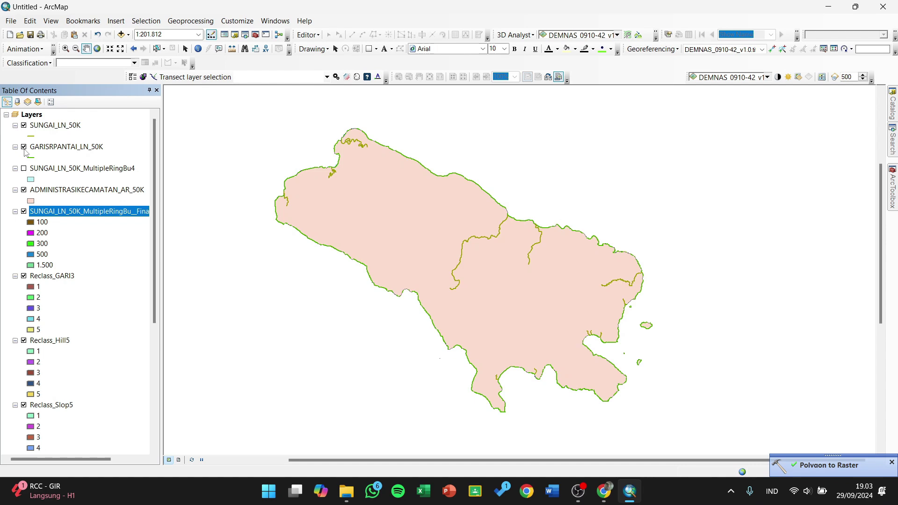
click(24, 125)
click(15, 169)
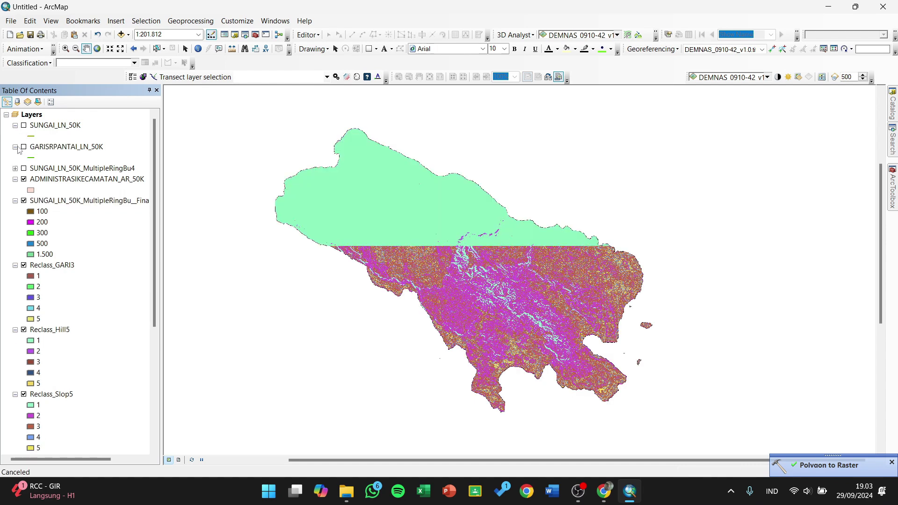
click(15, 146)
click(15, 125)
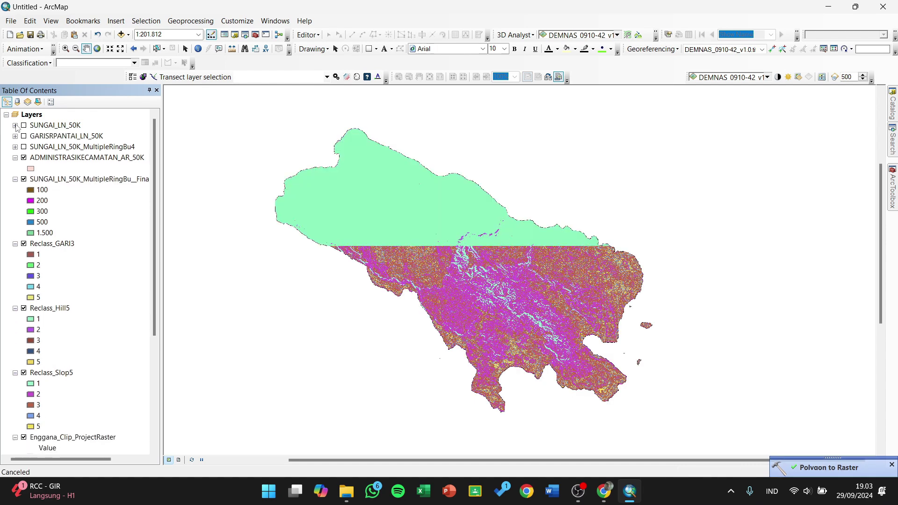
Step: Move SUNGAI_LN_50K_MultipleRingBu4, SUNGAI_LN_50K and GARISRPANTAI_LN_50K below Enggana_Clip_ProjectRaster in the layer order
click(72, 149)
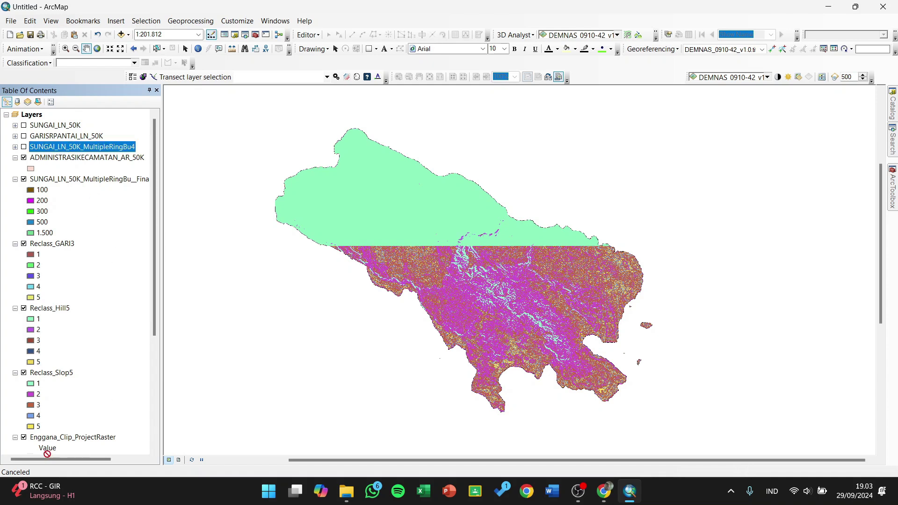
mouse_move(53, 447)
mouse_down()
mouse_move(47, 456)
mouse_move(54, 435)
mouse_up()
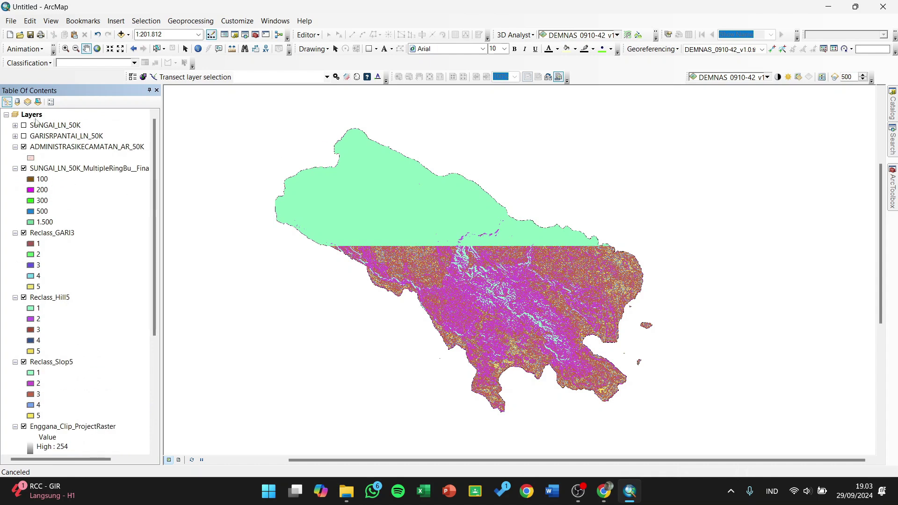
drag(48, 126, 54, 420)
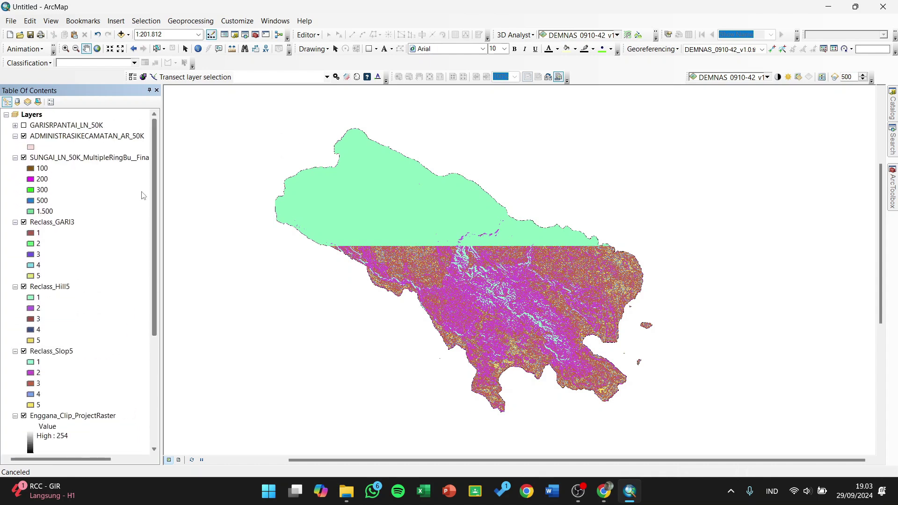
drag(57, 126, 60, 429)
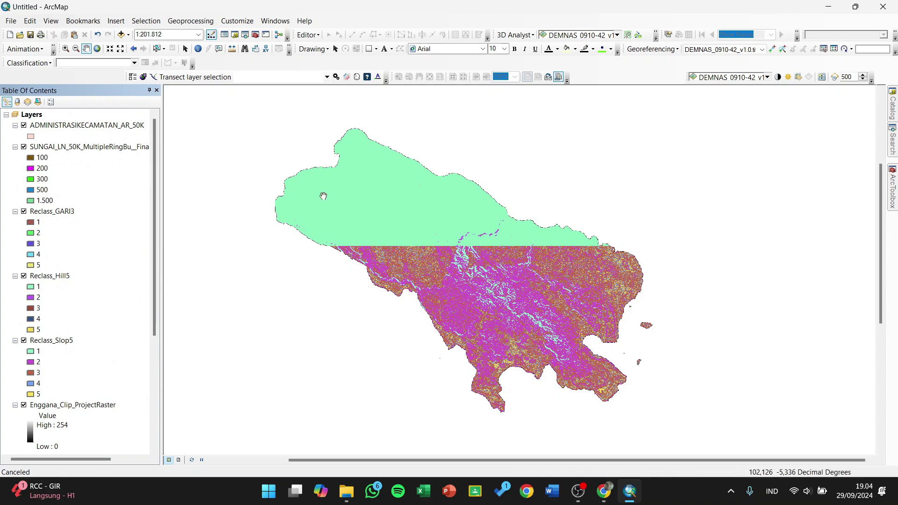
Step: Move ADMINISTRASIKECAMATAN_AR_50K below Reclass_Slop5 so the river-distance raster is uncovered on the map
drag(412, 237, 391, 235)
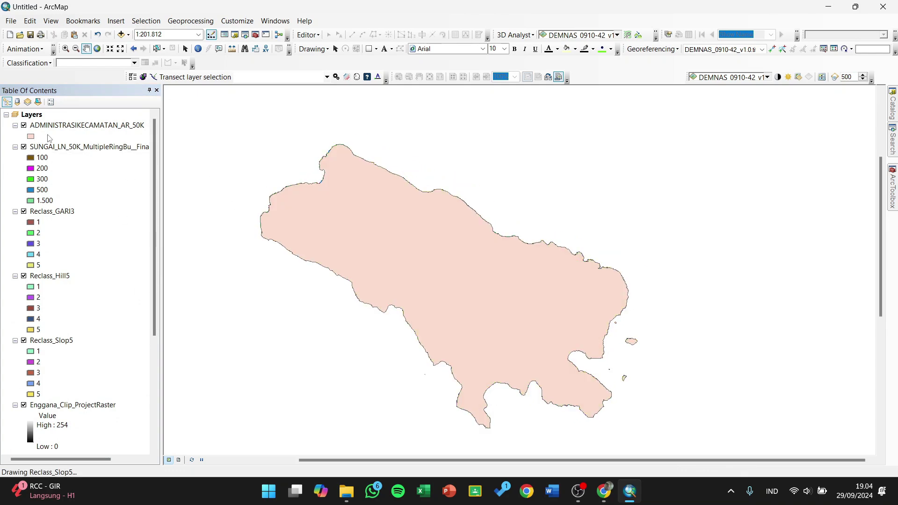
drag(58, 125, 71, 399)
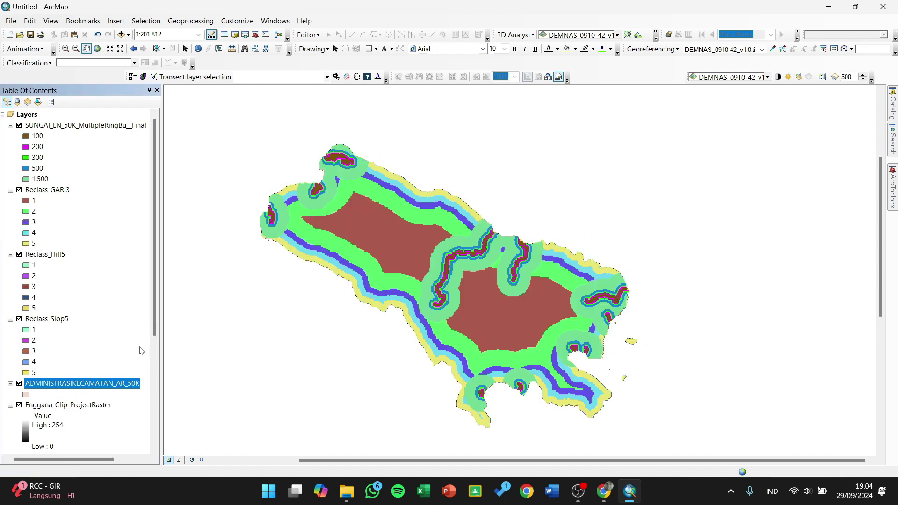
drag(469, 264, 476, 266)
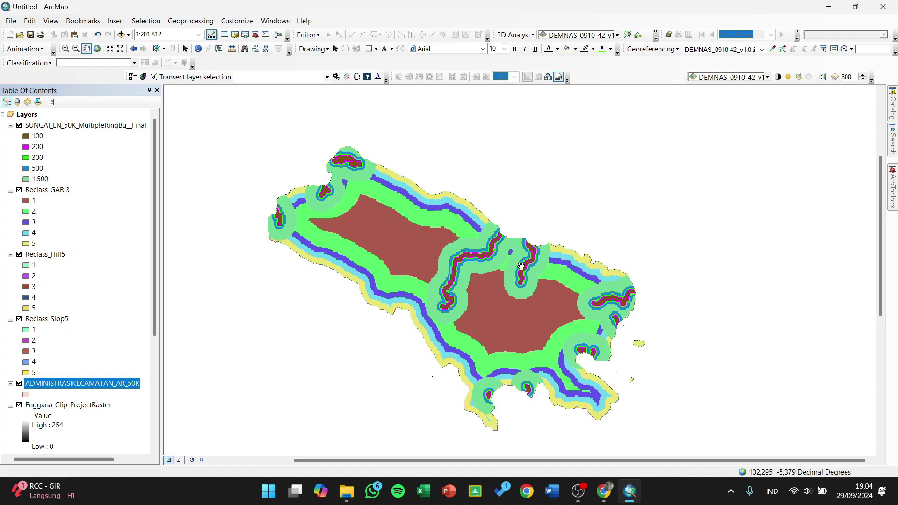
Step: Reclassify SUNGAI_LN_50K_MultipleRingBu__Final on its Value field with the new values reversed, scoring 100 as 5 down to 1500 as 1
click(109, 129)
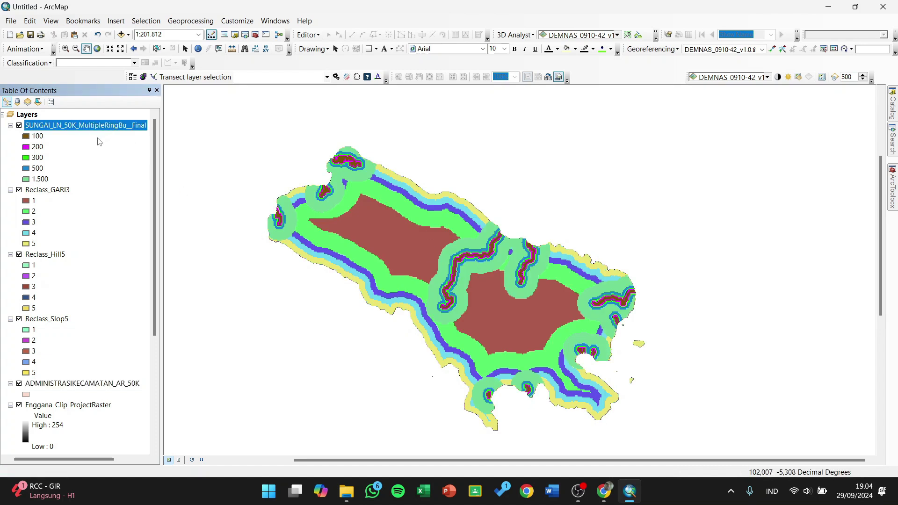
click(892, 187)
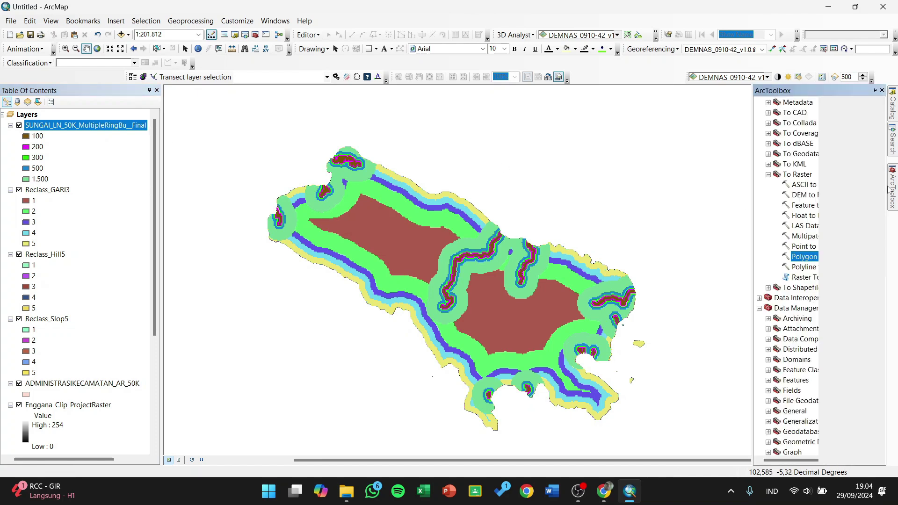
scroll(811, 271, down, 7)
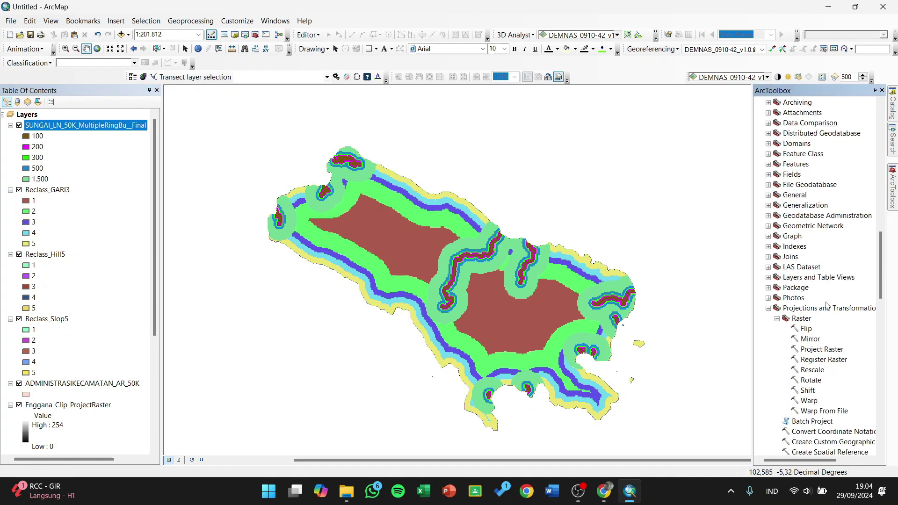
scroll(827, 305, down, 10)
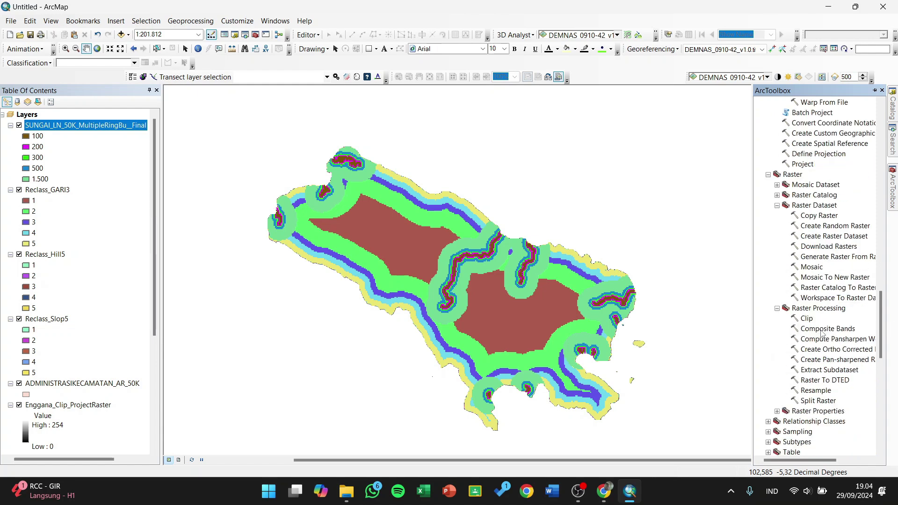
scroll(822, 332, down, 12)
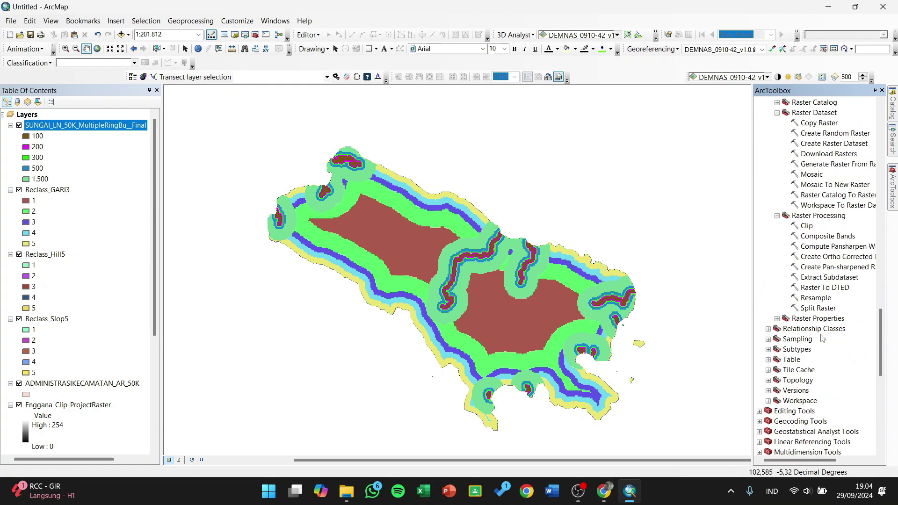
scroll(821, 330, down, 1)
double_click(806, 359)
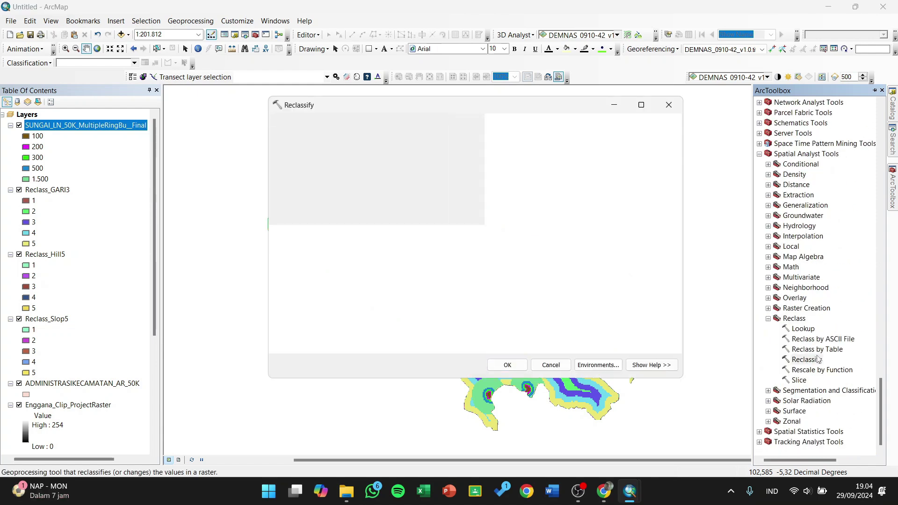
click(115, 138)
drag(107, 131, 353, 140)
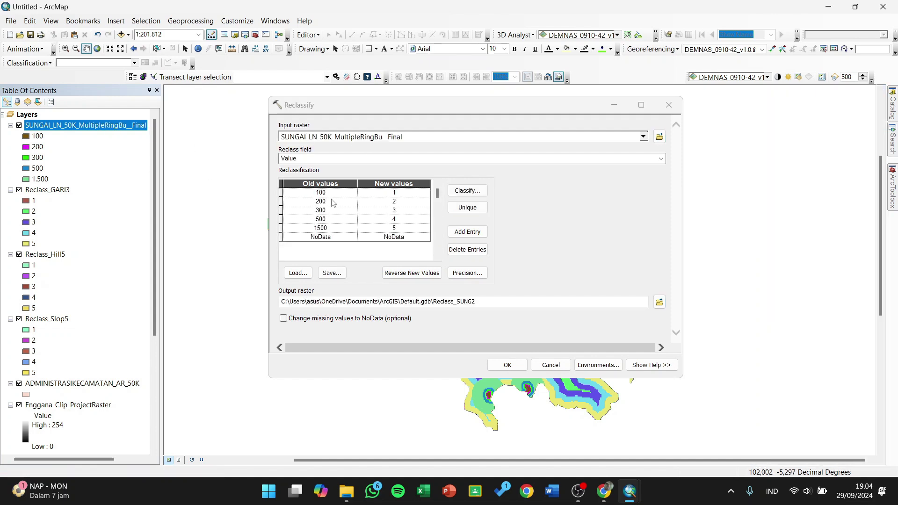
click(419, 276)
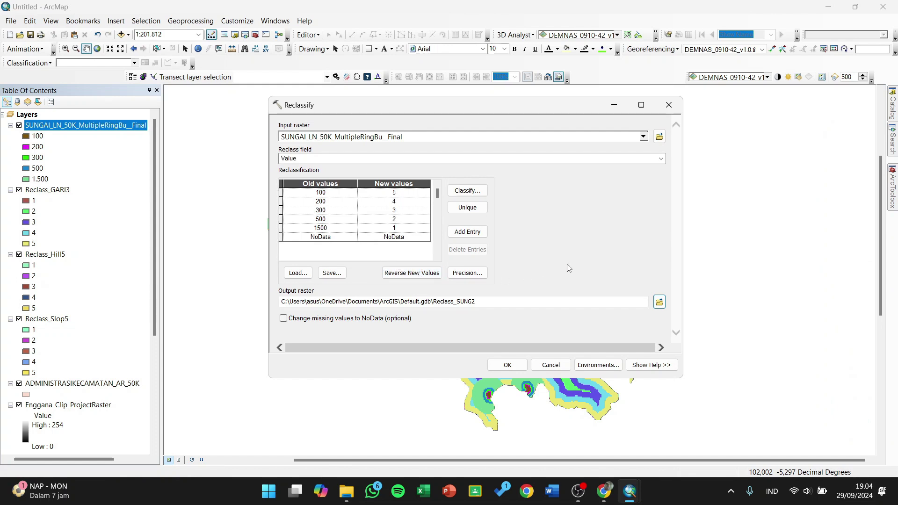
click(500, 365)
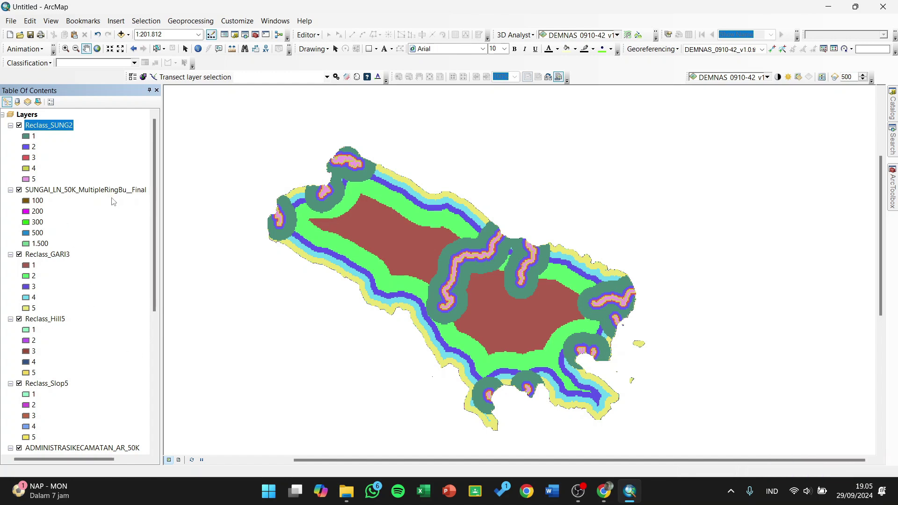
Step: Hide SUNGAI_LN_50K_MultipleRingBu__Final and Enggana_Clip_ProjectRaster, collapse their legends, and place the river raster below ADMINISTRASIKECAMATAN_AR_50K in the layer order
click(47, 190)
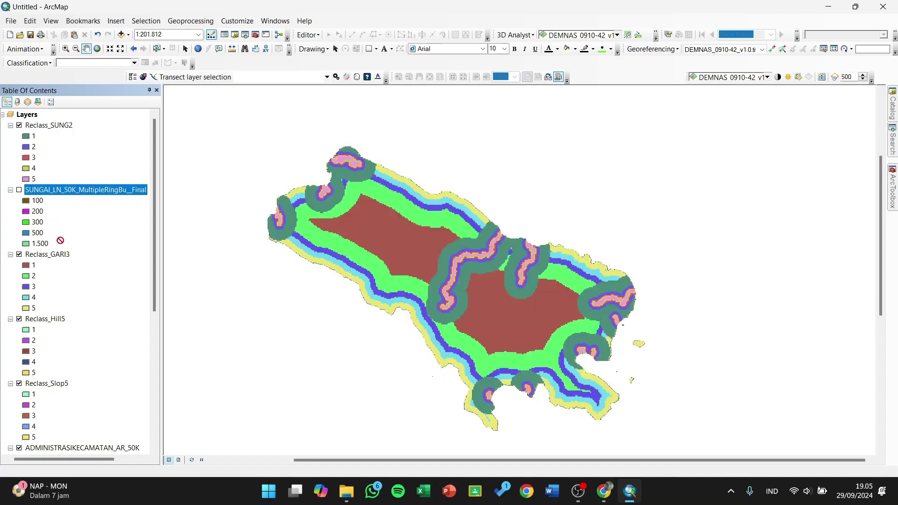
scroll(58, 451, down, 2)
scroll(59, 456, down, 1)
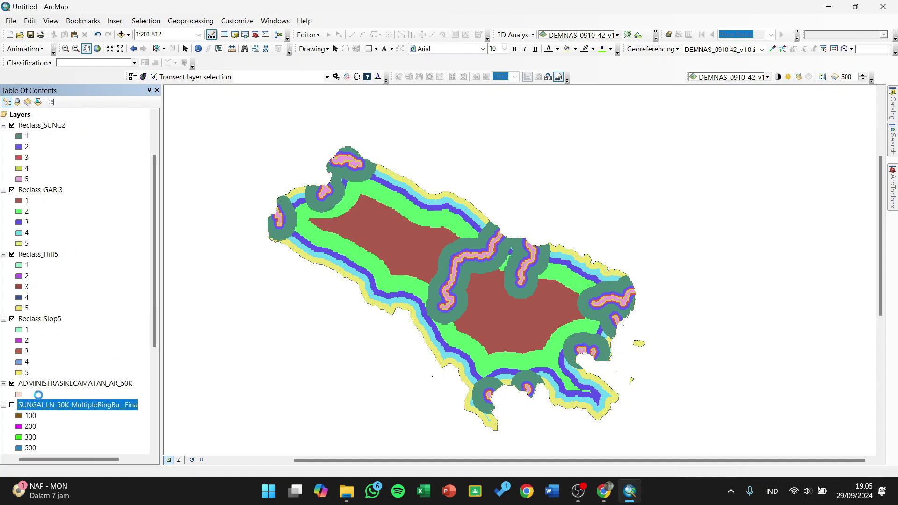
click(13, 351)
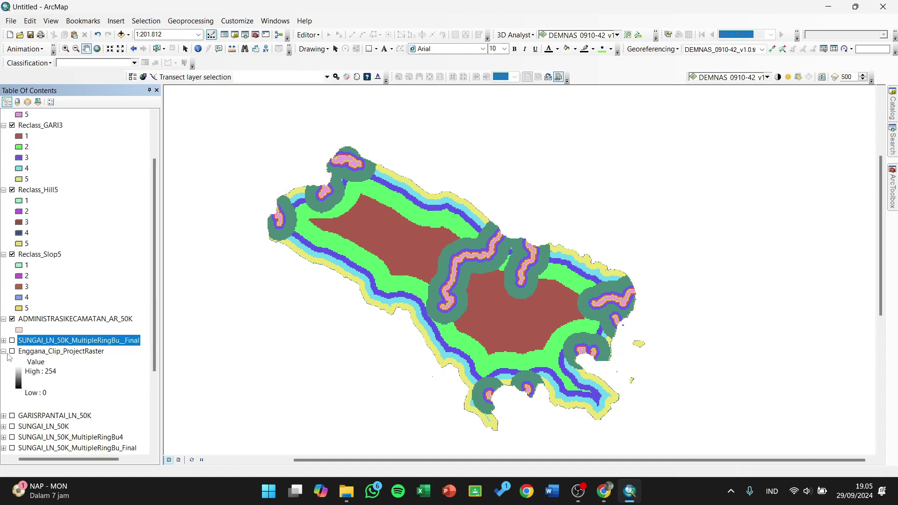
click(3, 351)
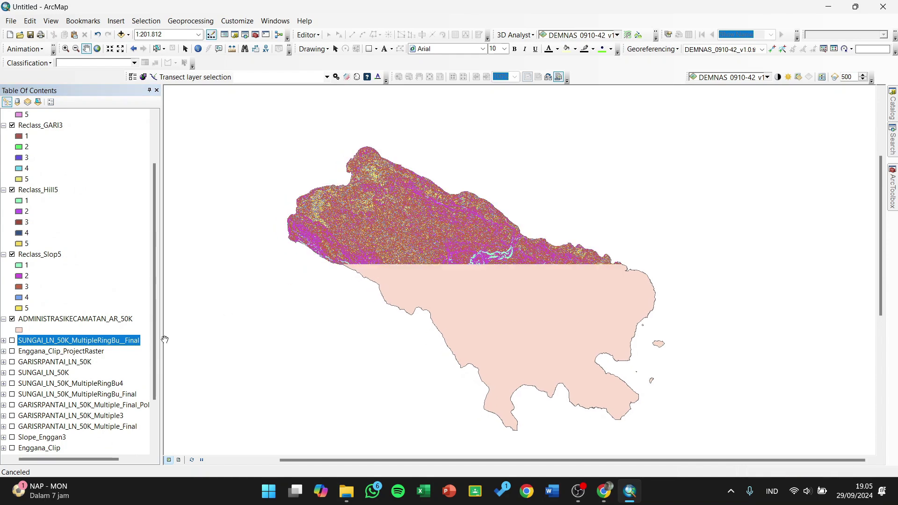
drag(155, 292, 152, 217)
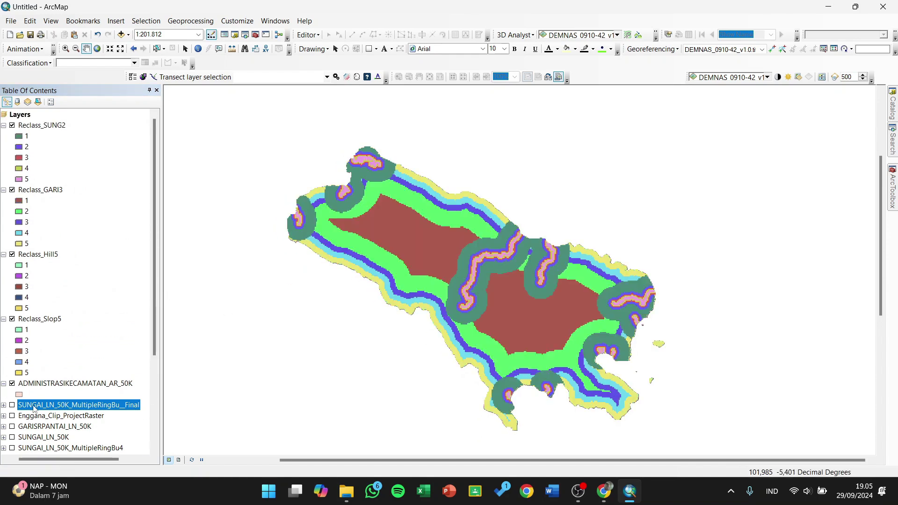
scroll(66, 134, left, 1)
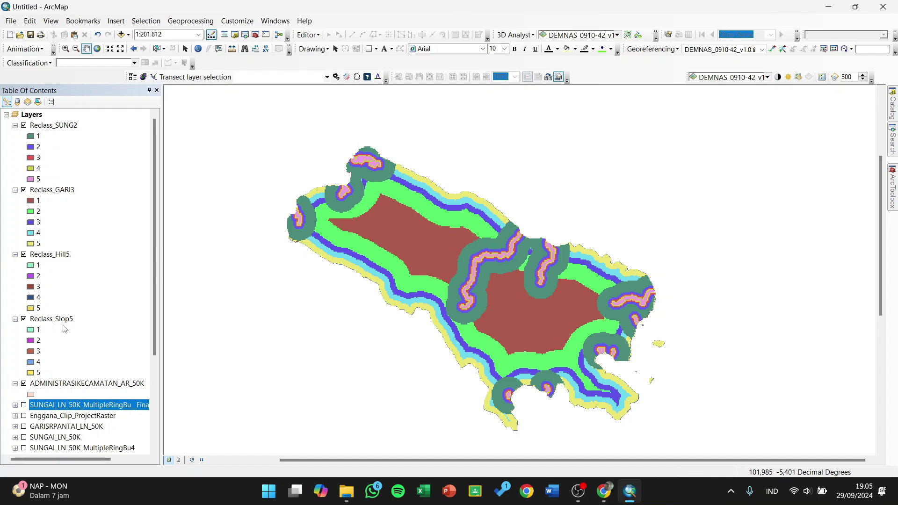
Step: Search the tools for "raster calculator" and open the Spatial Analyst Raster Calculator
mouse_move(892, 187)
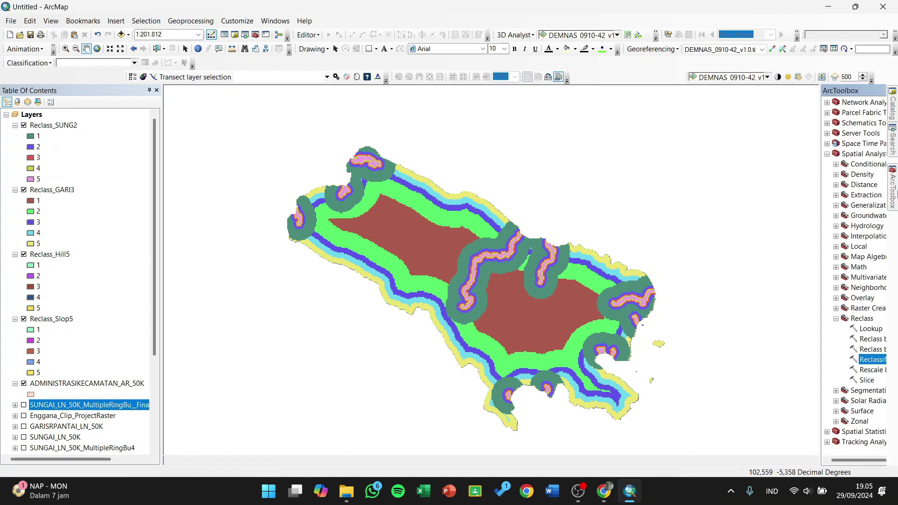
scroll(813, 331, up, 1)
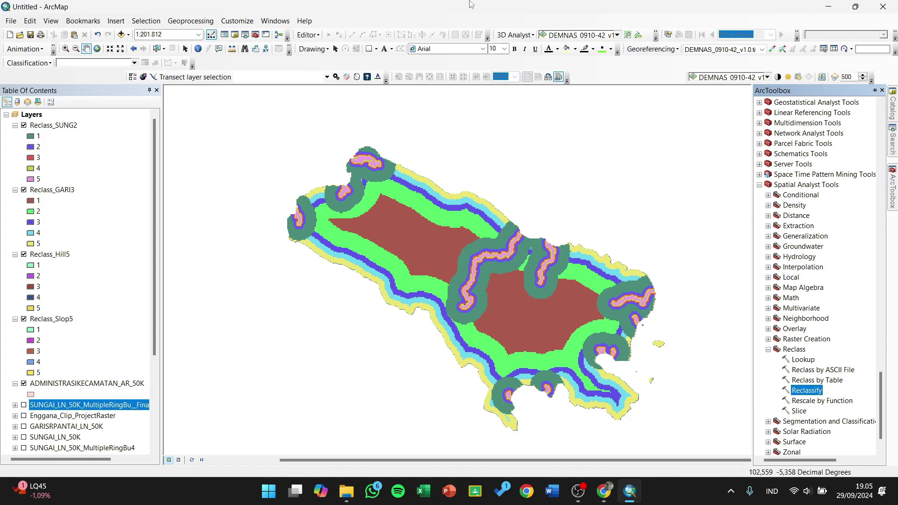
click(270, 25)
click(280, 93)
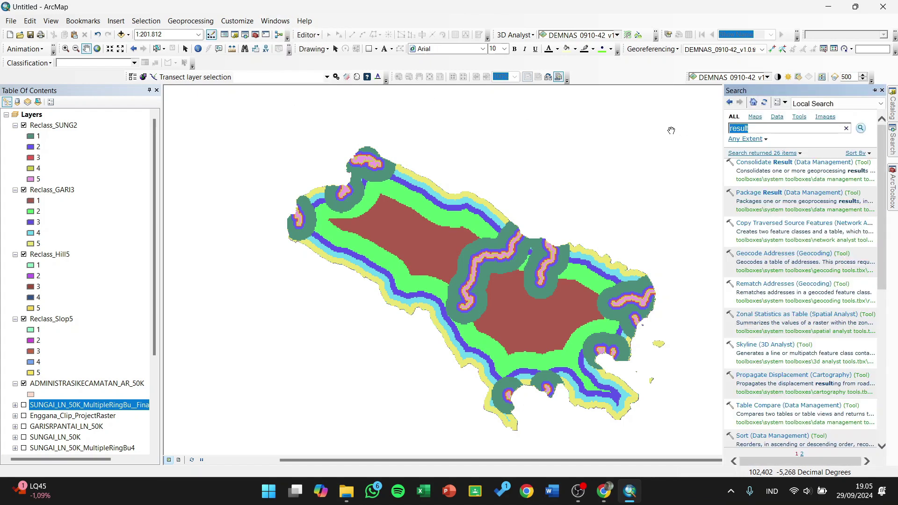
text(raster calcu)
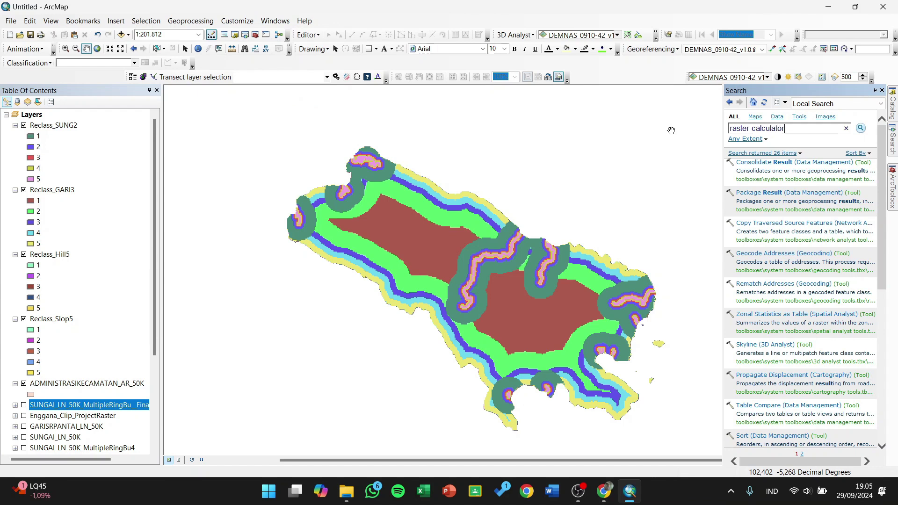
text(lator)
key(Return)
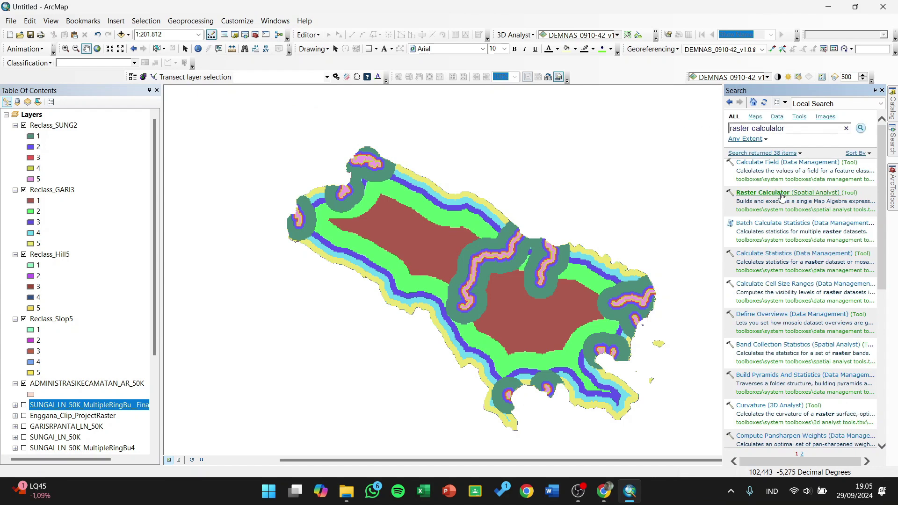
click(827, 199)
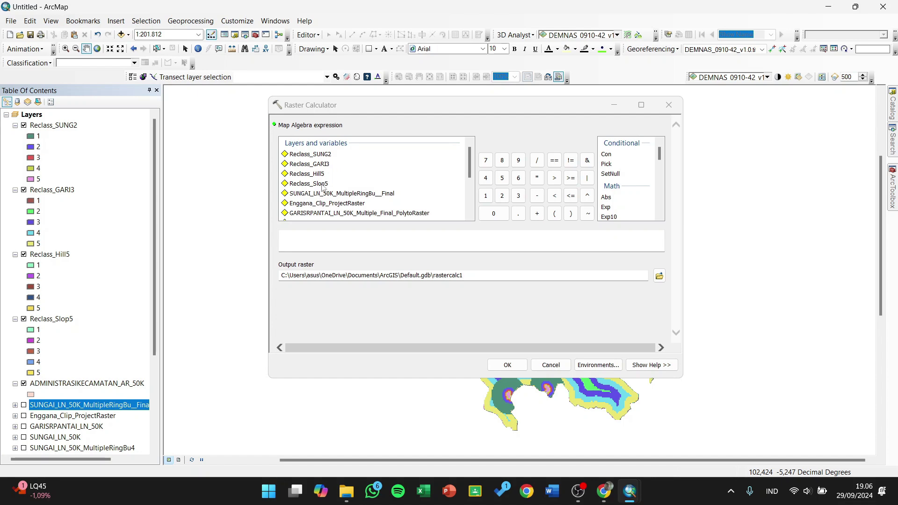
Step: Switch to the Kerentanan Tsunami PDF in Chrome and check each parameter's weight (Bobot) in Tabel 1
click(603, 492)
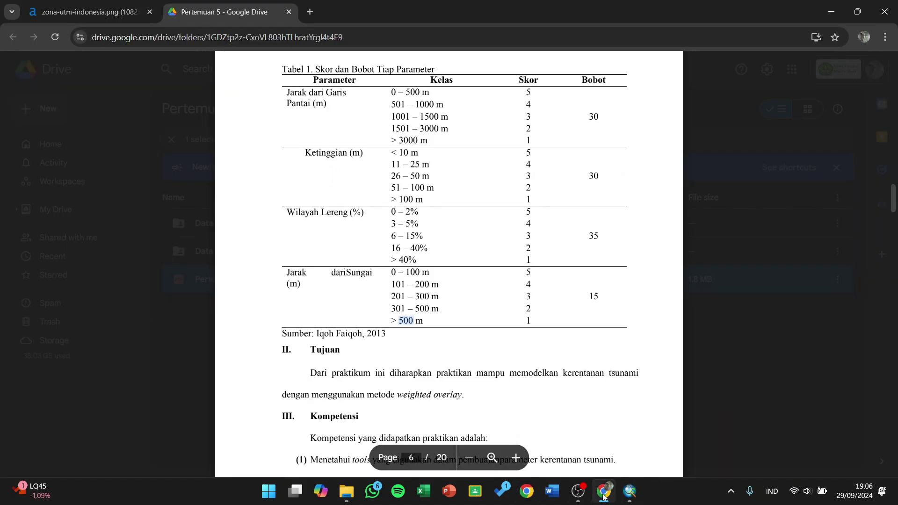
scroll(564, 180, up, 1)
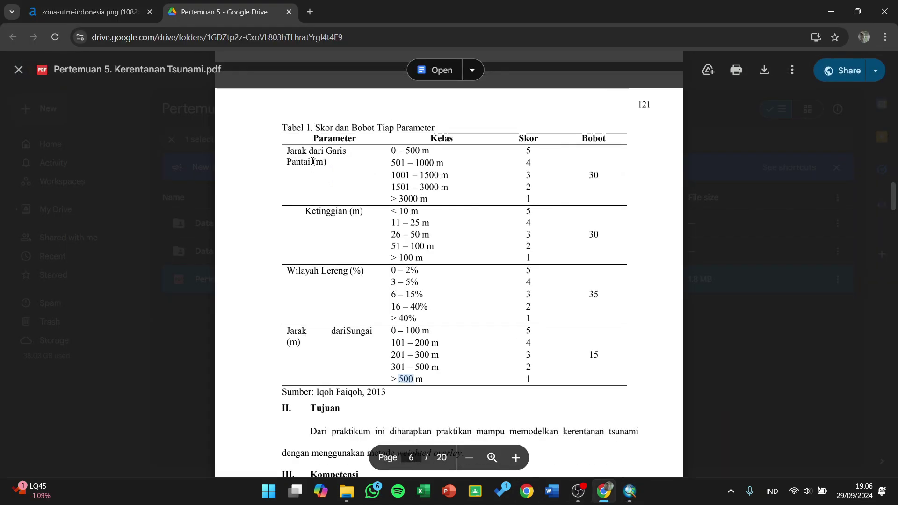
double_click(338, 150)
double_click(594, 175)
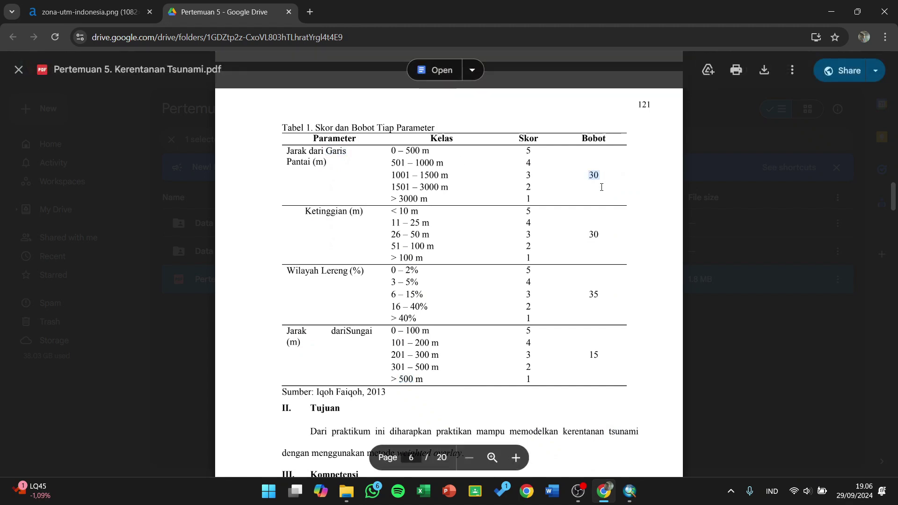
triple_click(331, 217)
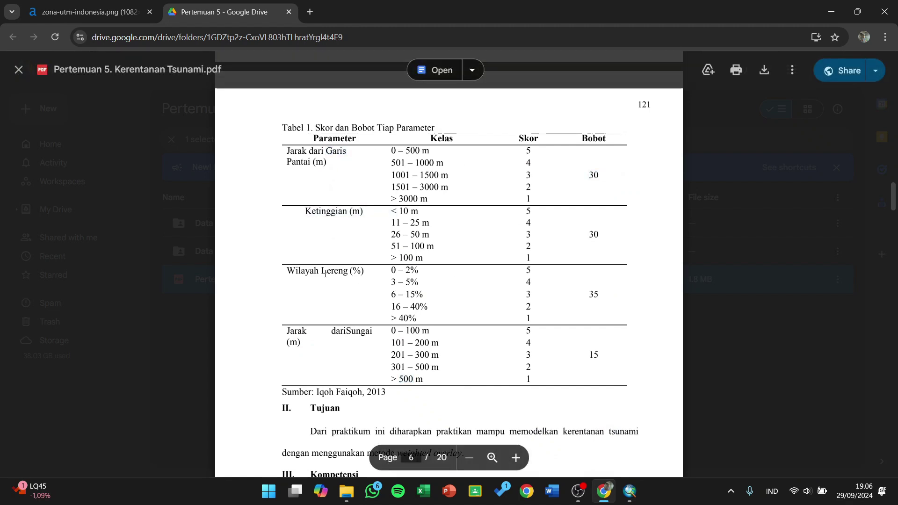
drag(321, 271, 365, 271)
double_click(593, 294)
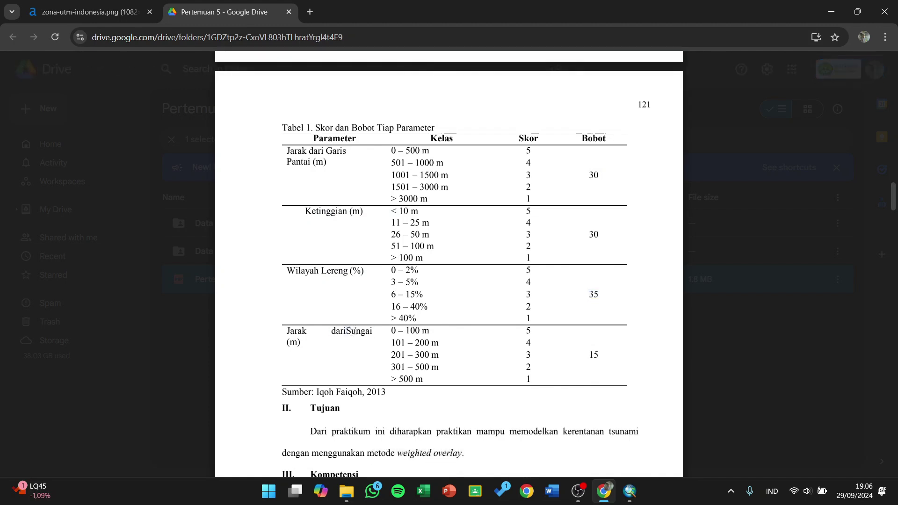
drag(330, 330, 600, 353)
double_click(599, 354)
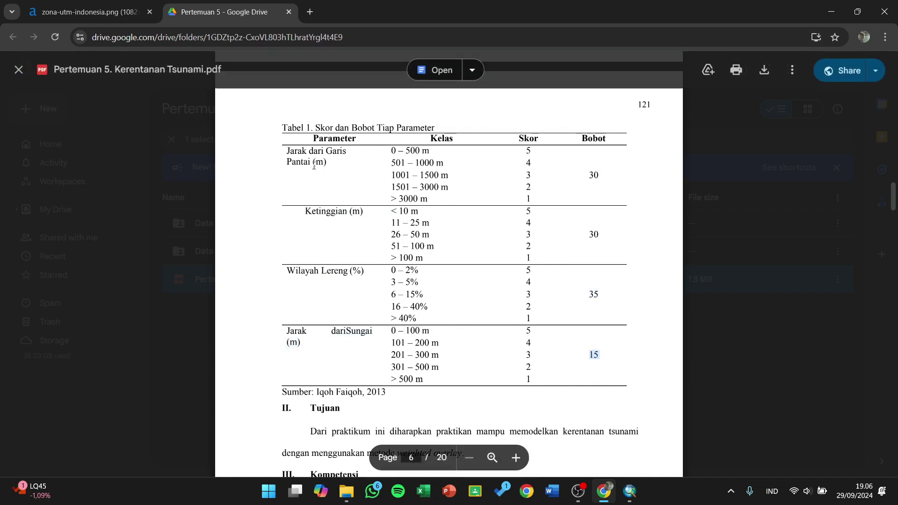
drag(313, 166, 357, 171)
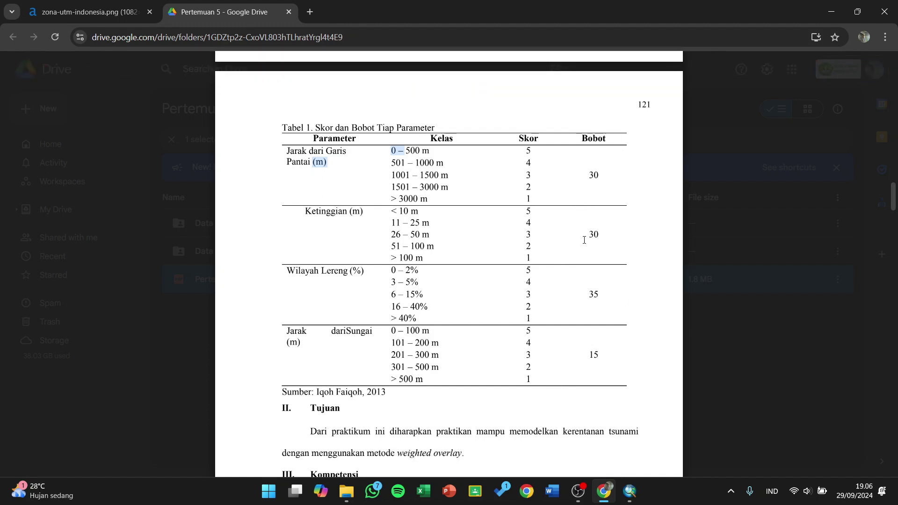
Step: Return to ArcMap's Raster Calculator and begin the map algebra expression with "Reclass_SUNG2" * 15 +
mouse_move(629, 491)
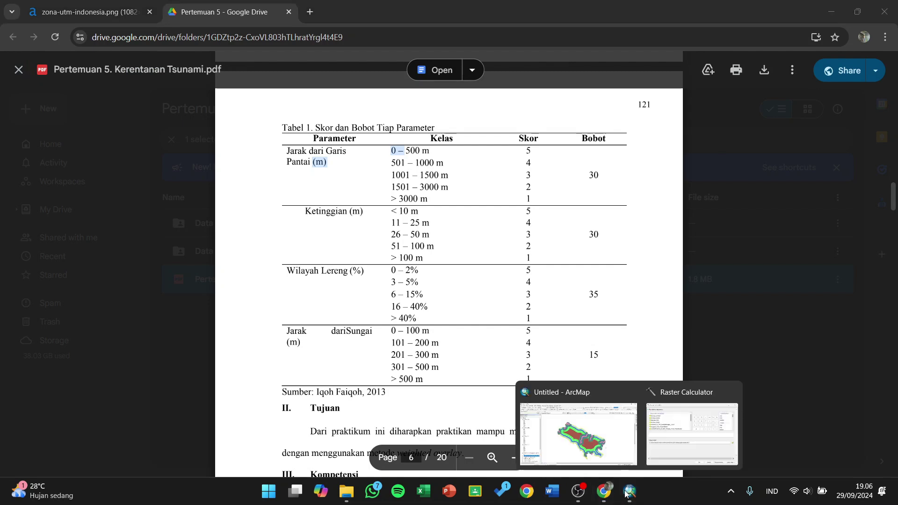
click(649, 438)
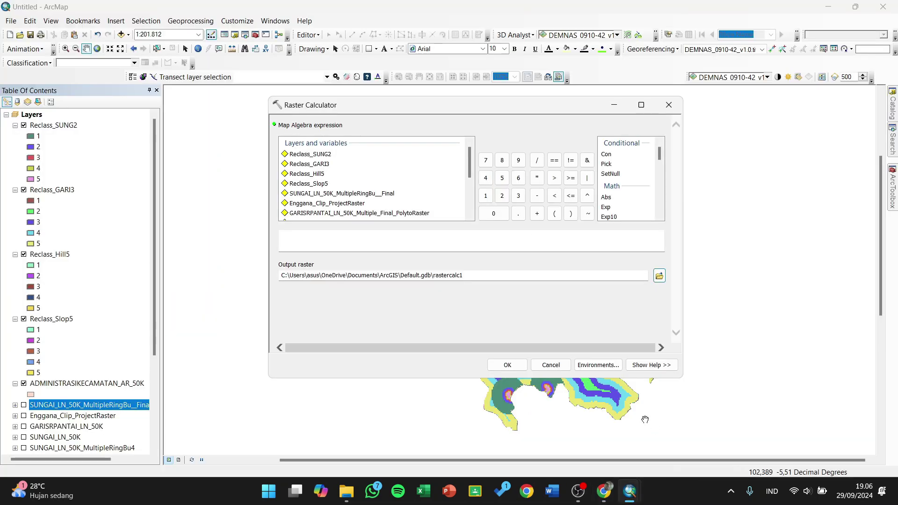
double_click(321, 156)
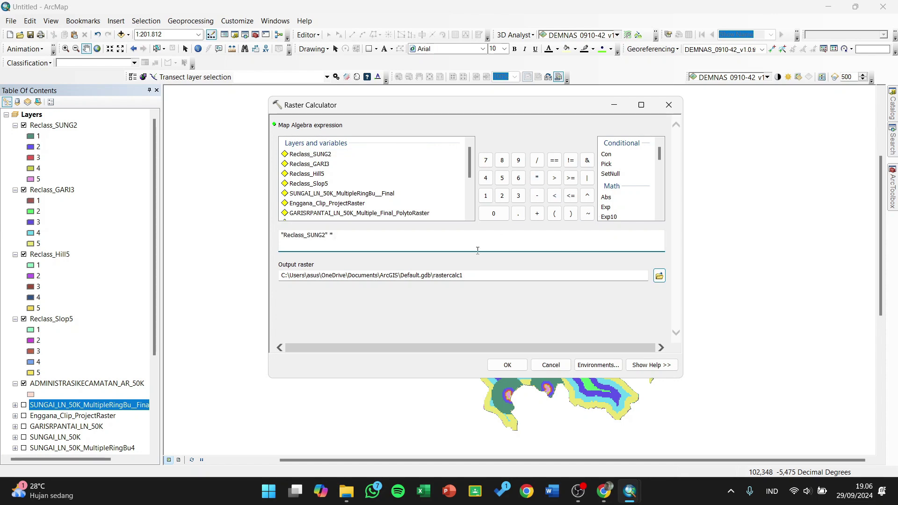
click(487, 196)
click(503, 185)
click(536, 214)
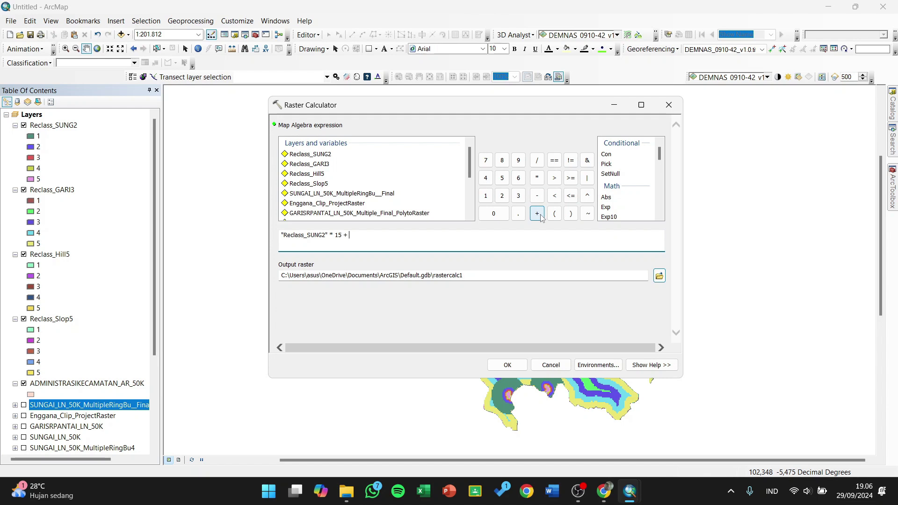
Step: Append the coastline-distance term "Reclass_GARI3" * 30 + to the map algebra expression
double_click(339, 164)
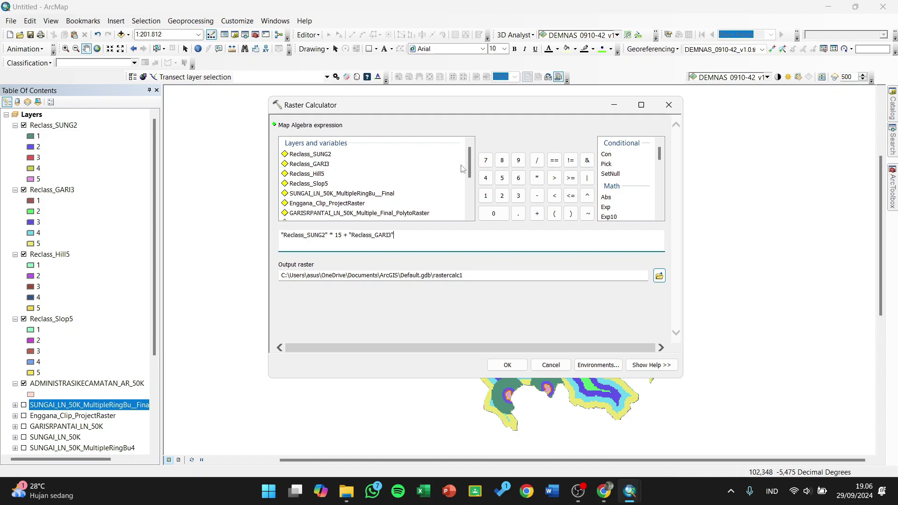
click(537, 178)
click(518, 196)
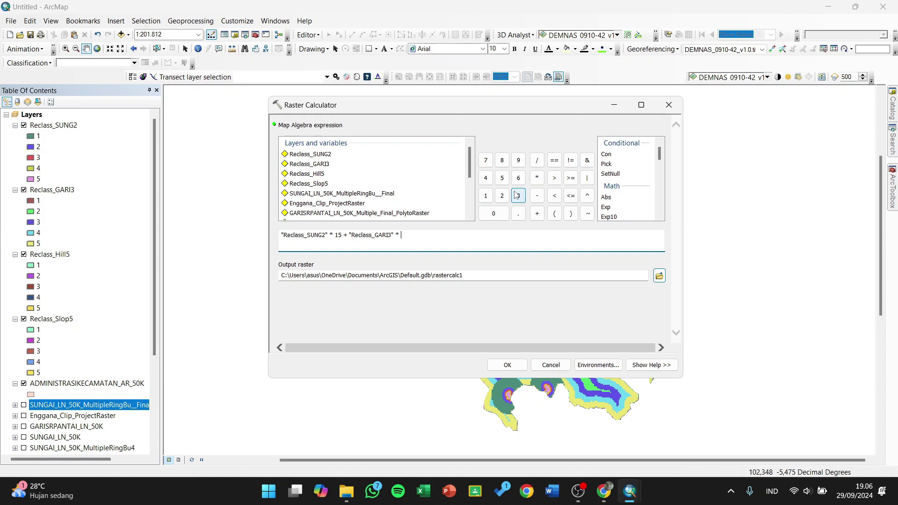
click(496, 215)
click(538, 213)
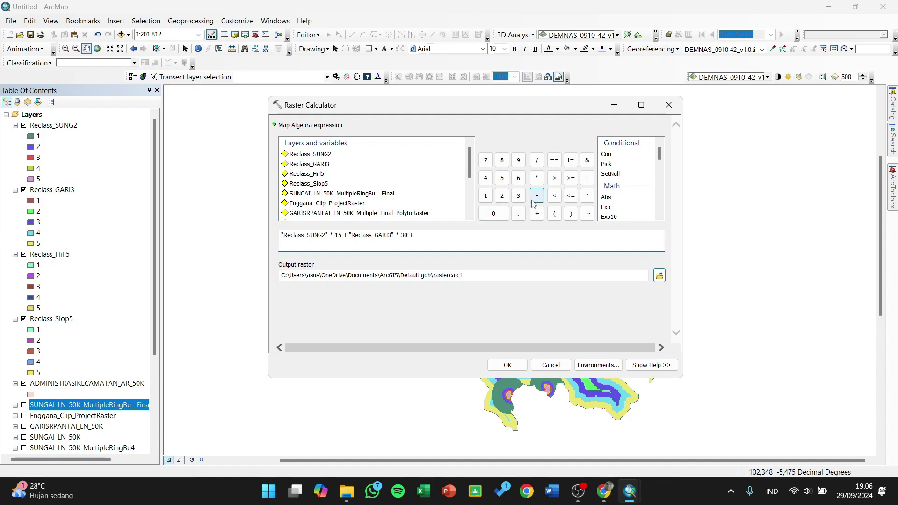
Step: Append the hillshade term "Reclass_Hill5" * 30 + to the map algebra expression
double_click(312, 175)
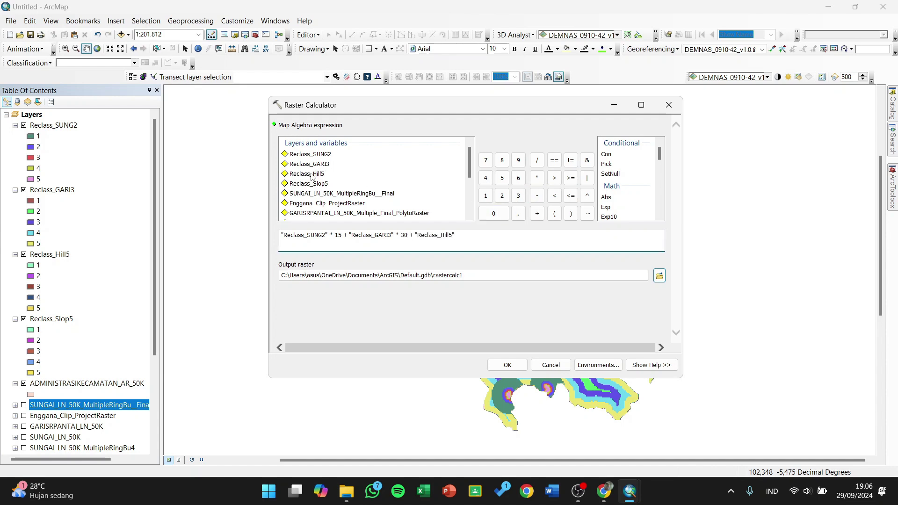
click(537, 178)
click(517, 196)
click(502, 211)
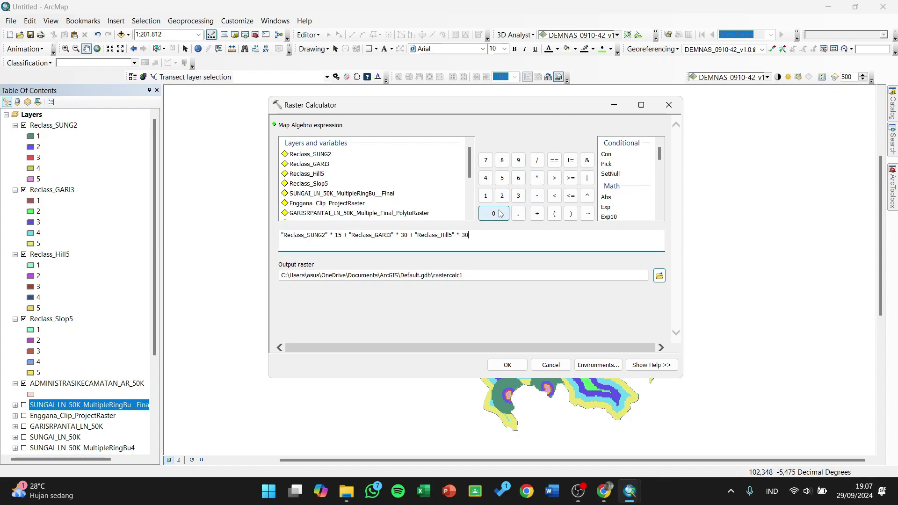
click(537, 213)
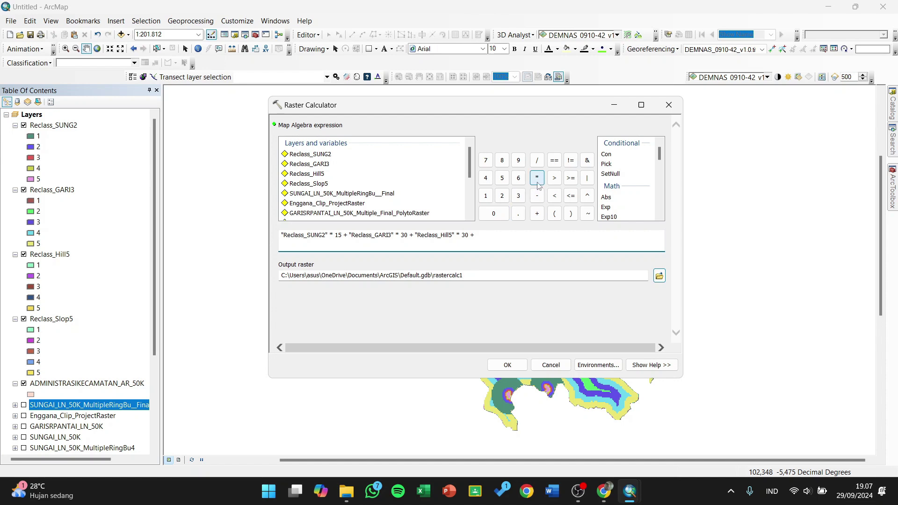
Step: Complete the map algebra expression with the slope term "Reclass_Slop5" * 15
double_click(349, 184)
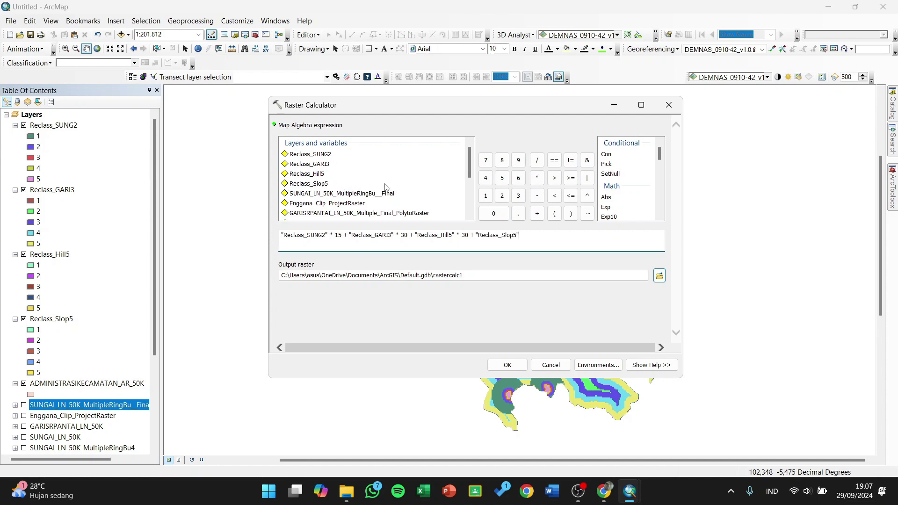
click(537, 180)
click(485, 197)
click(502, 179)
Step: Name the output raster rastercalc__final in Default.gdb and run the Raster Calculator
drag(283, 274, 472, 275)
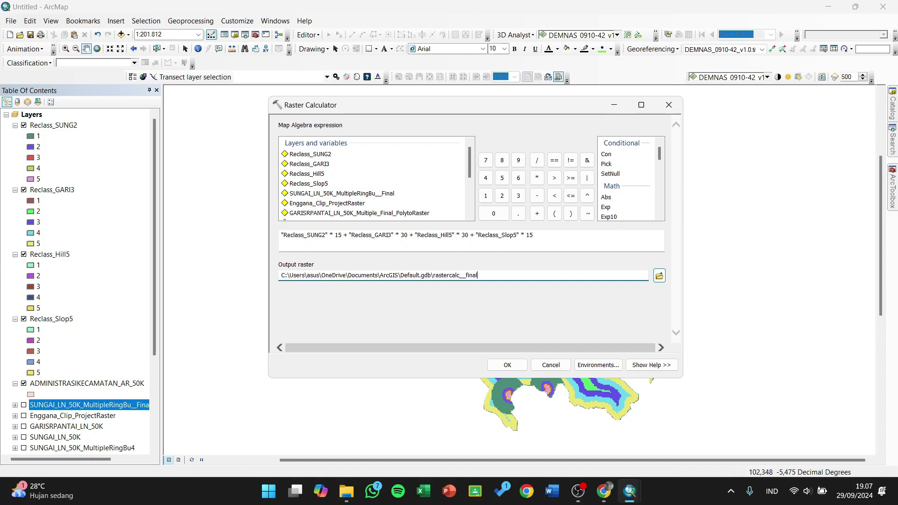
click(468, 314)
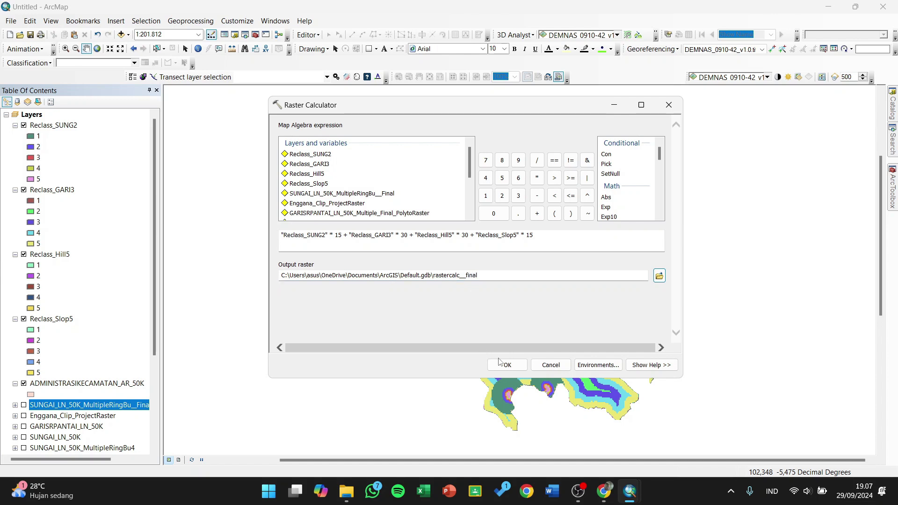
click(505, 371)
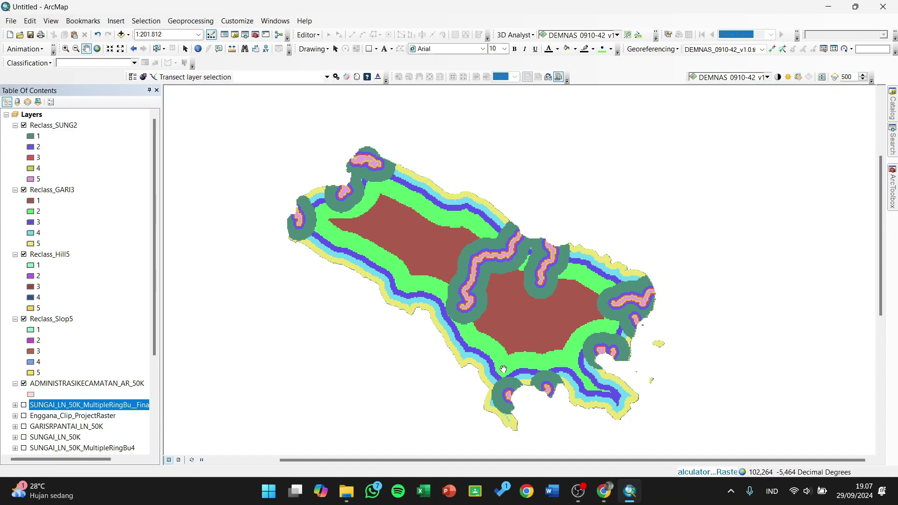
click(577, 491)
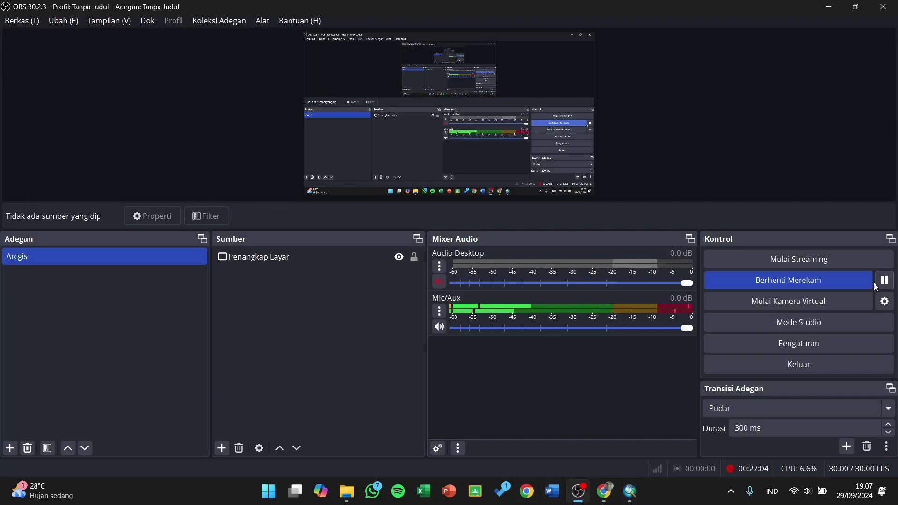
click(630, 491)
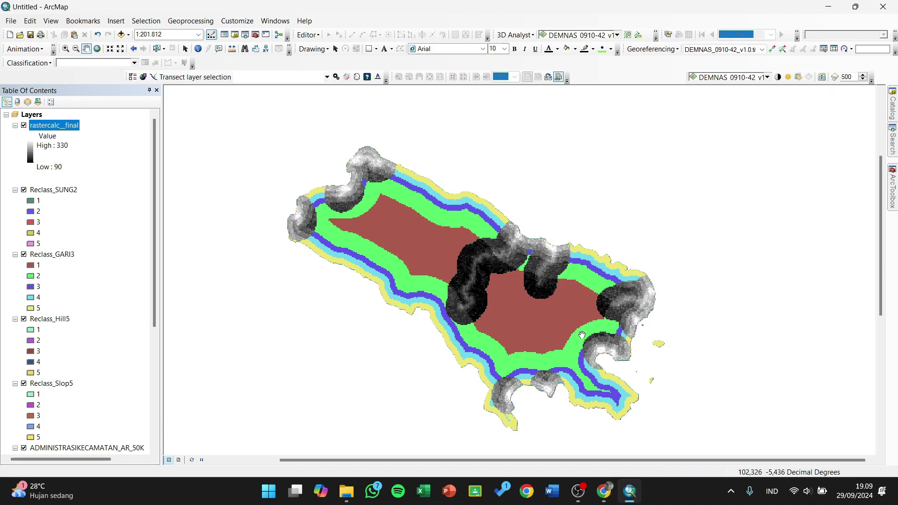
drag(593, 338, 582, 328)
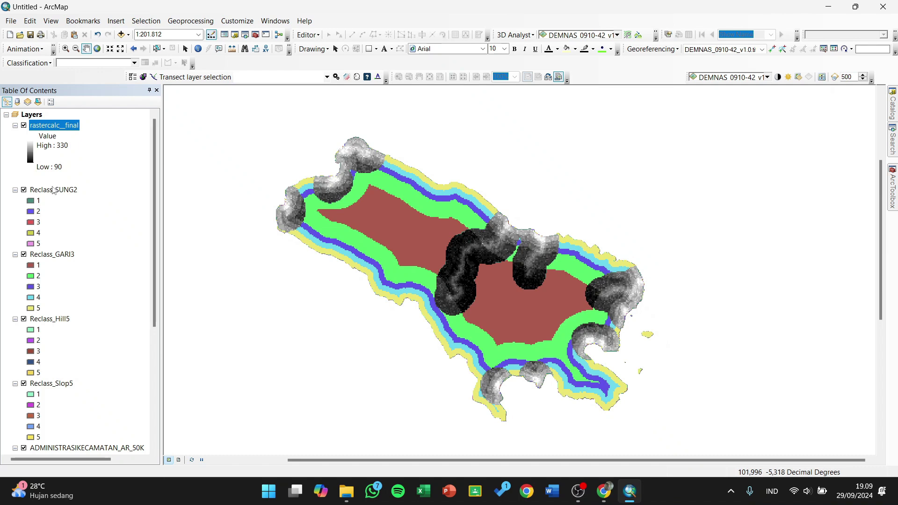
right_click(52, 130)
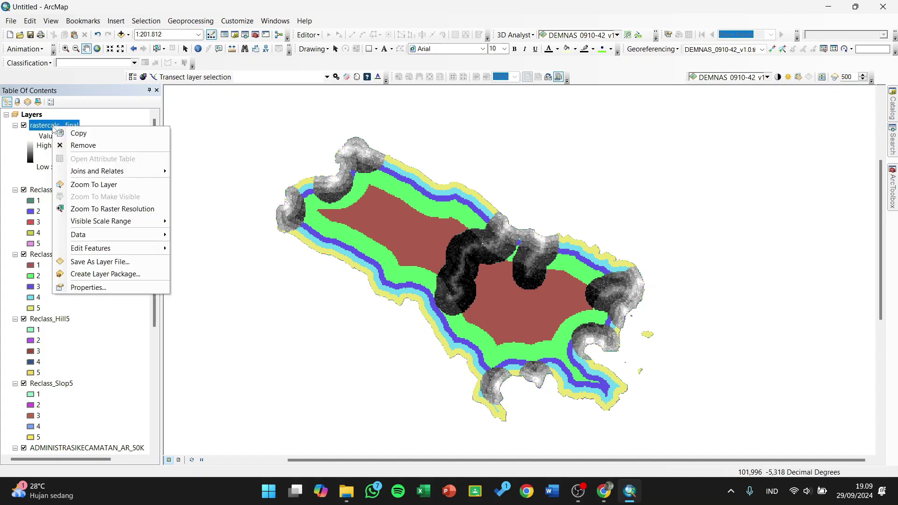
click(92, 286)
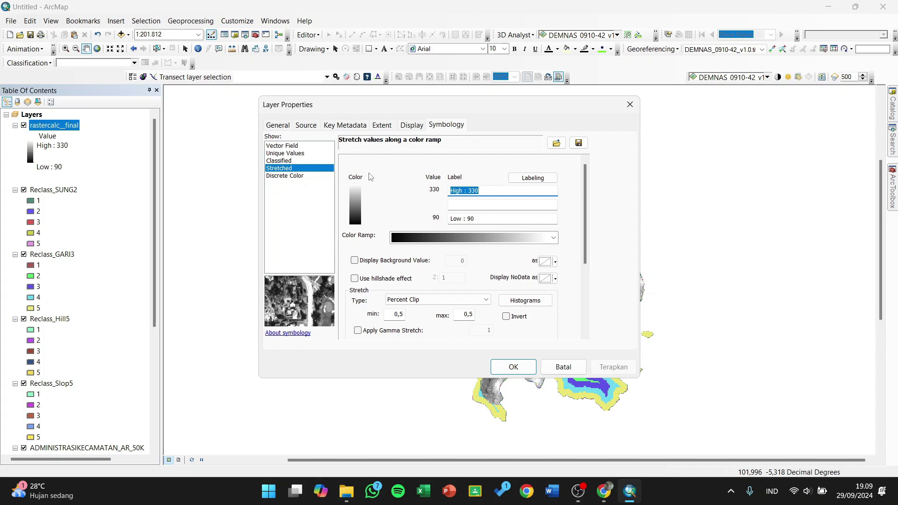
click(292, 161)
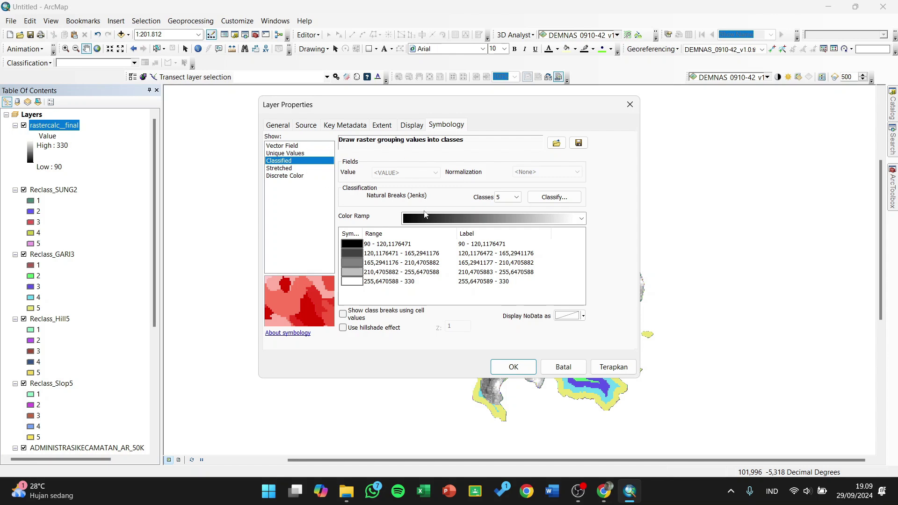
click(448, 221)
click(375, 210)
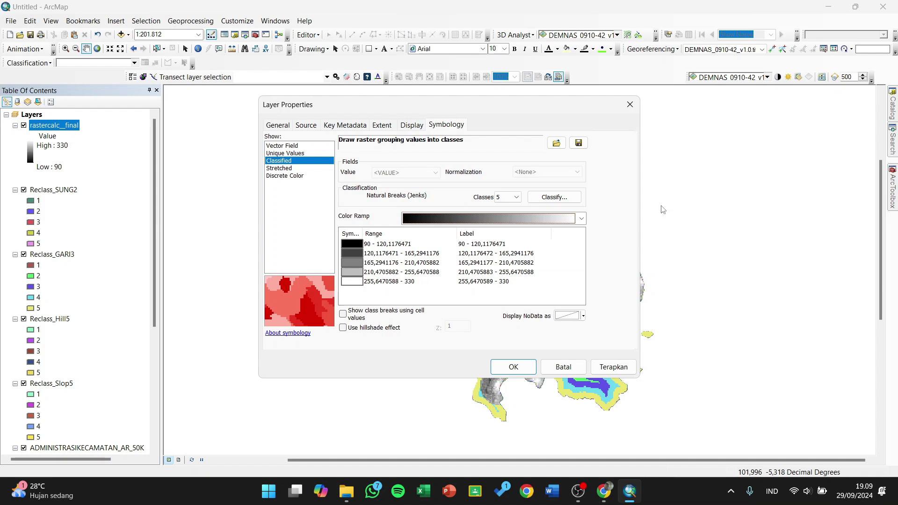
click(630, 106)
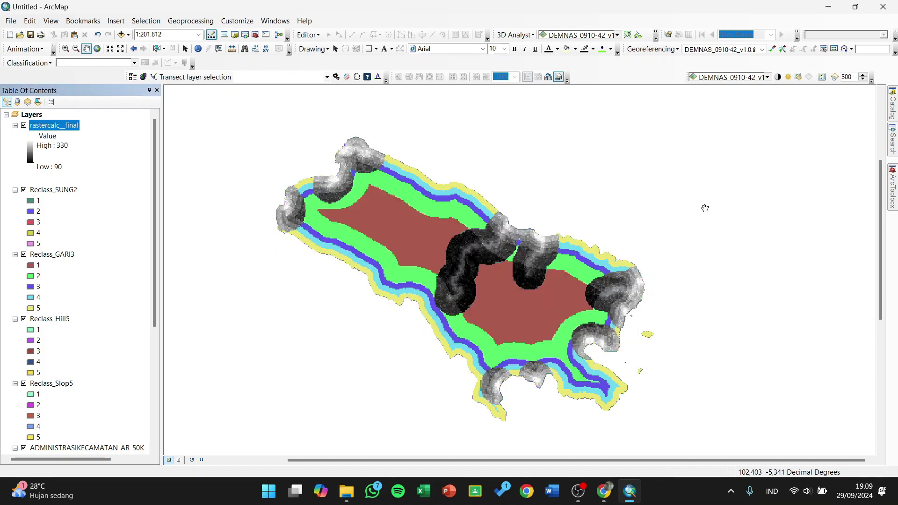
Step: Reclassify rastercalc__final by VALUE into 5 Natural Breaks (Jenks) classes with the Spatial Analyst Reclassify tool
click(892, 187)
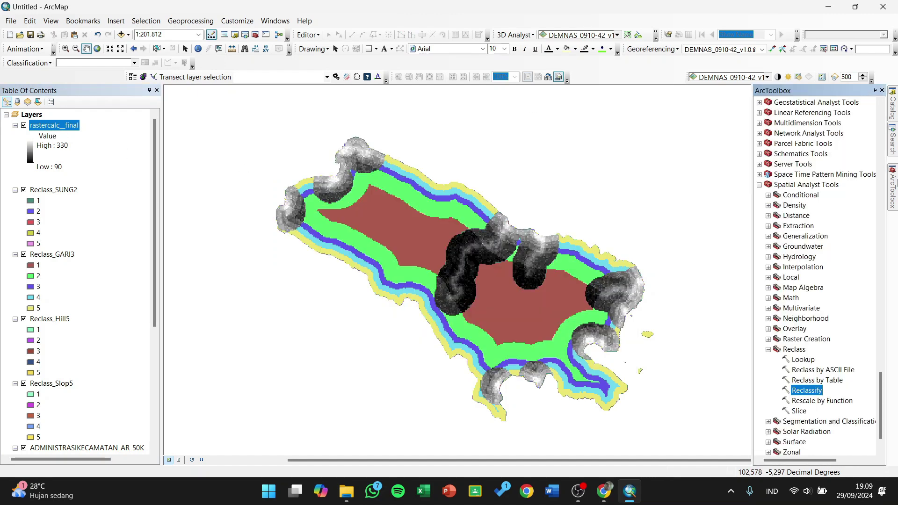
double_click(817, 392)
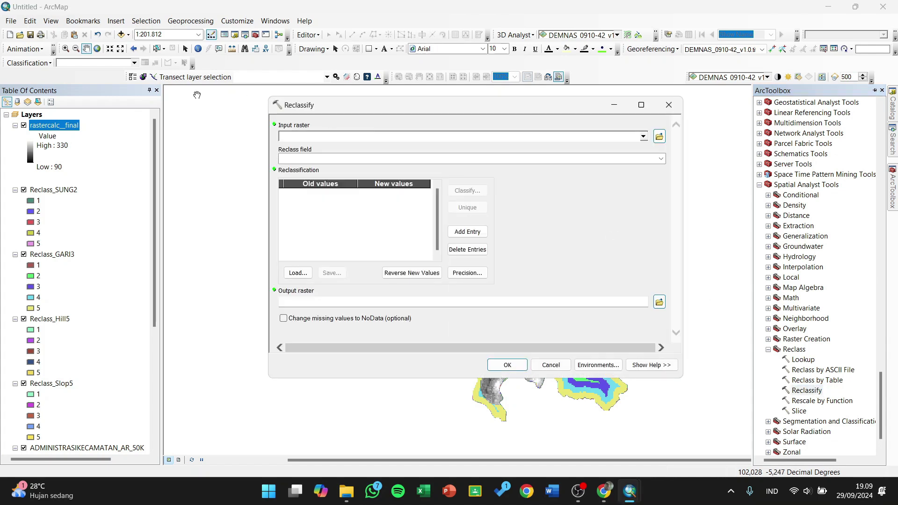
drag(265, 133, 297, 137)
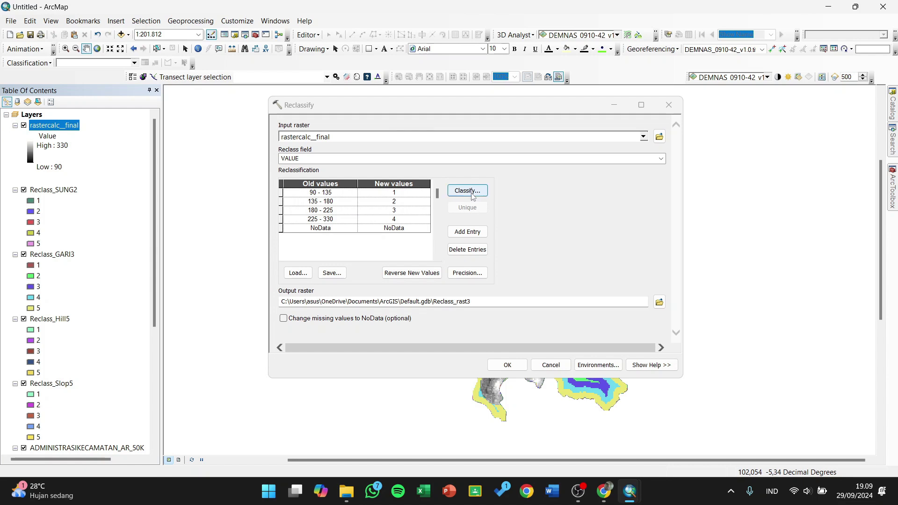
click(468, 191)
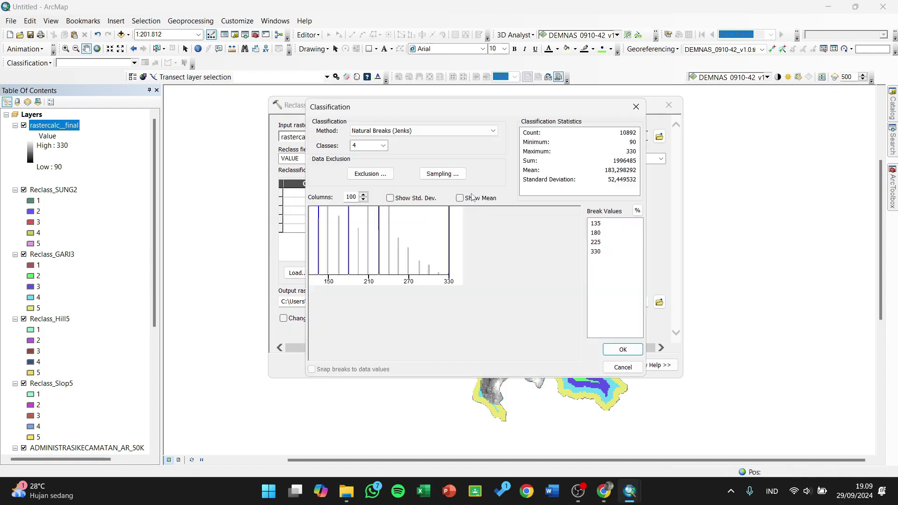
click(382, 145)
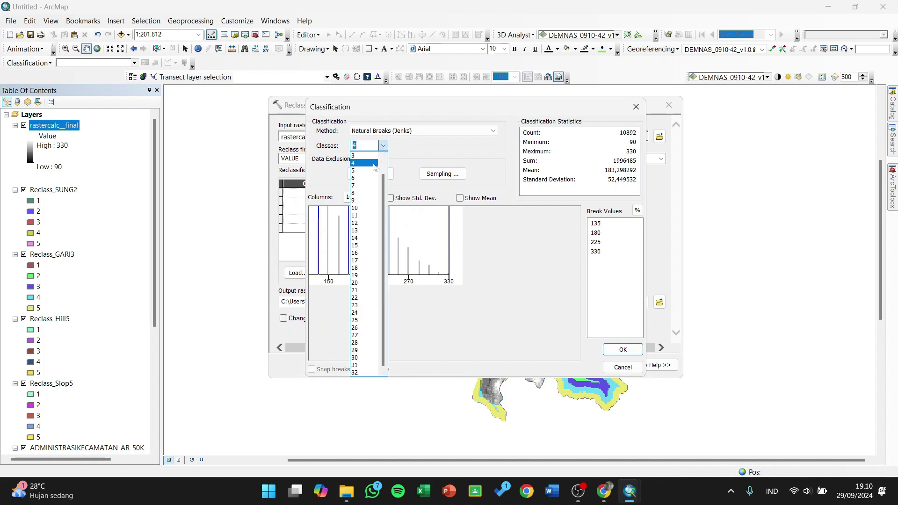
click(368, 172)
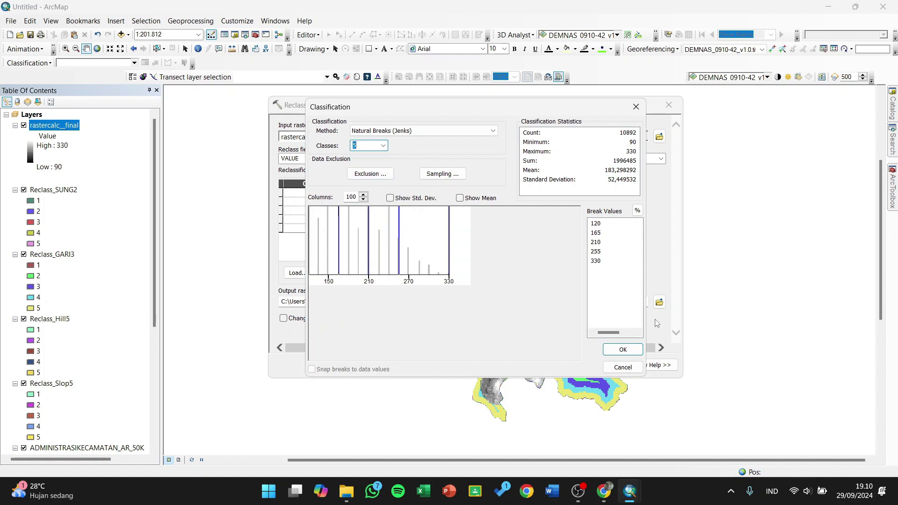
click(634, 351)
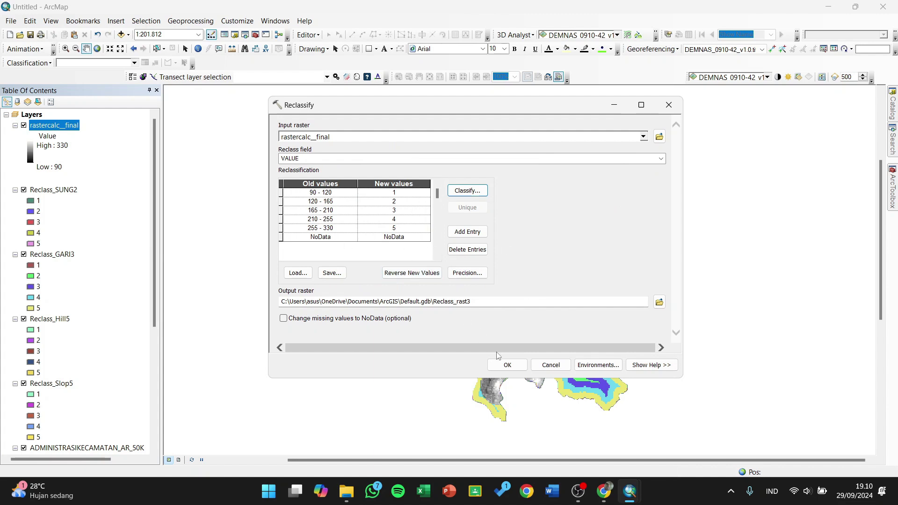
click(504, 363)
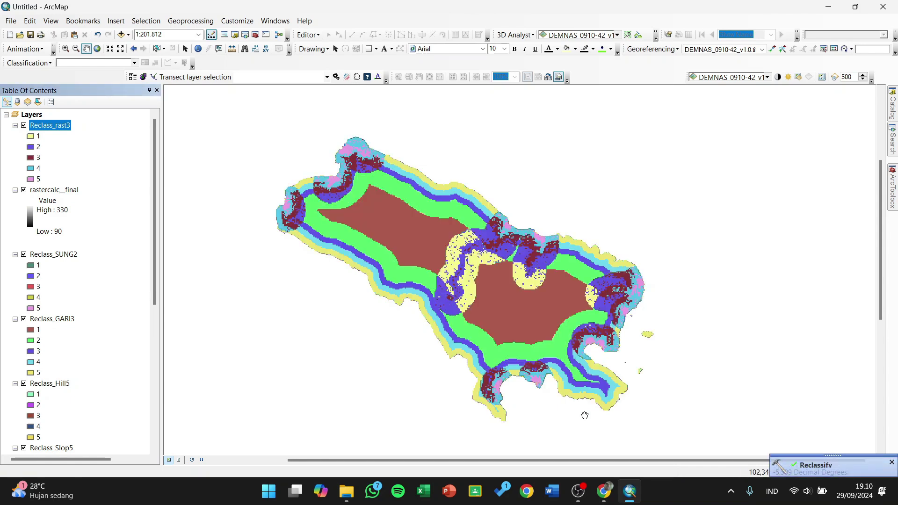
Step: Hide the rastercalc__final layer and move it below ADMINISTRASIKECAMATAN_AR_50K in the layer order
click(23, 190)
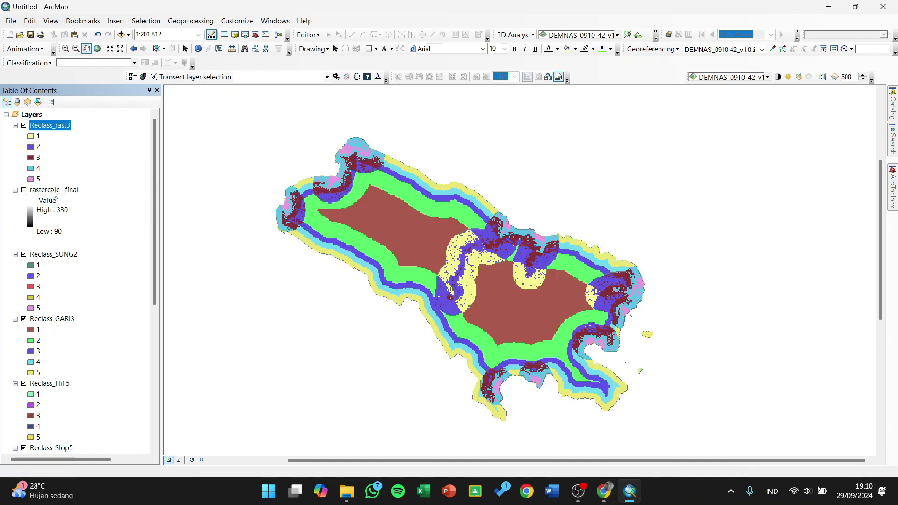
drag(38, 189, 52, 440)
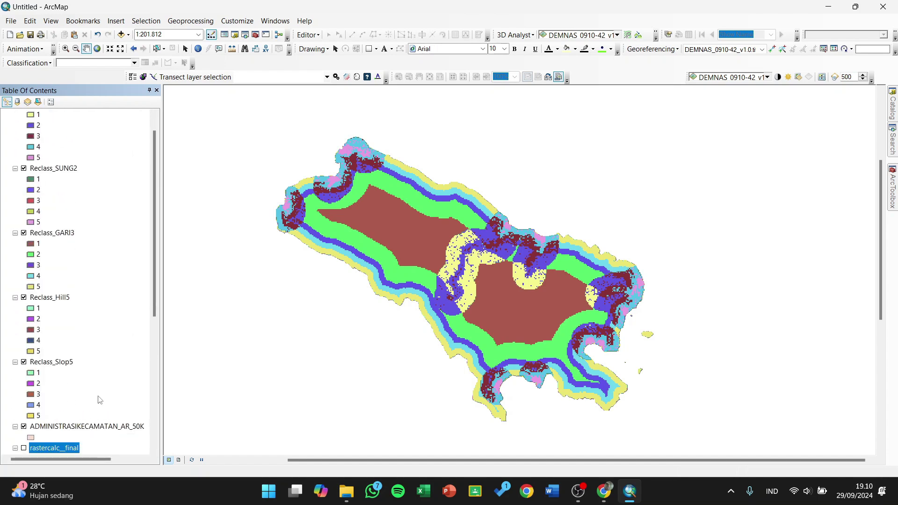
drag(155, 249, 156, 235)
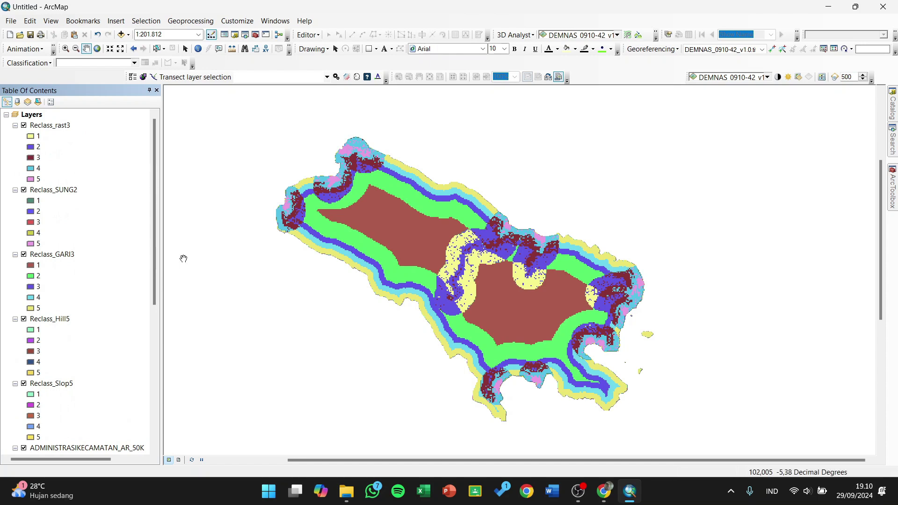
Step: Apply a green-yellow-red color scheme to the unique values of the Reclass_rast3 layer
drag(353, 461, 328, 463)
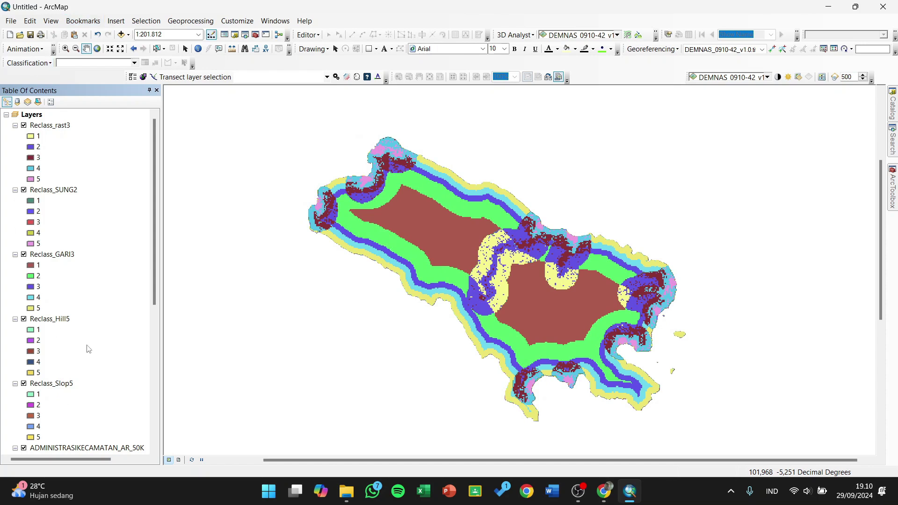
right_click(50, 125)
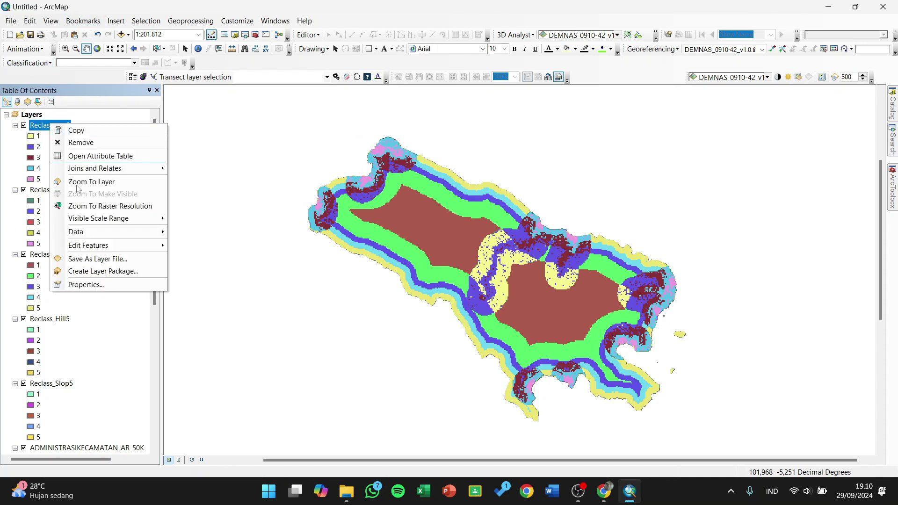
click(91, 286)
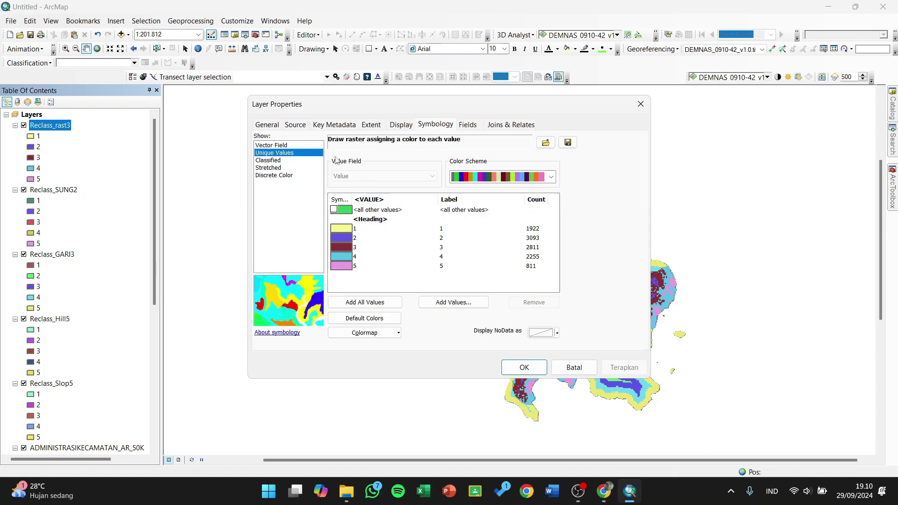
scroll(493, 181, down, 1)
scroll(491, 182, down, 2)
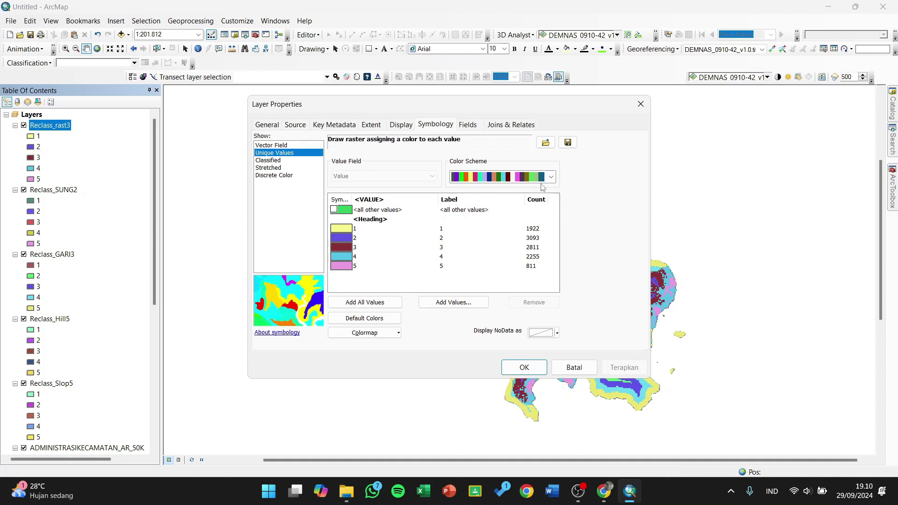
click(486, 179)
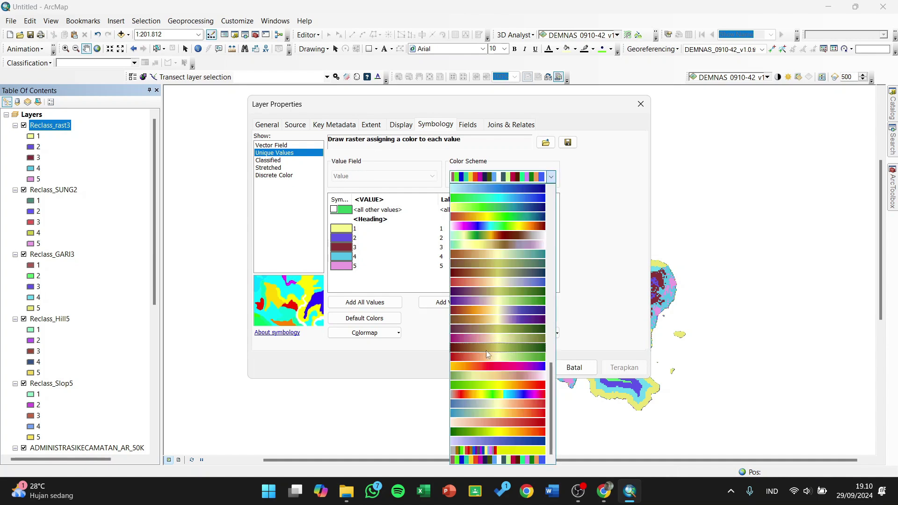
click(499, 390)
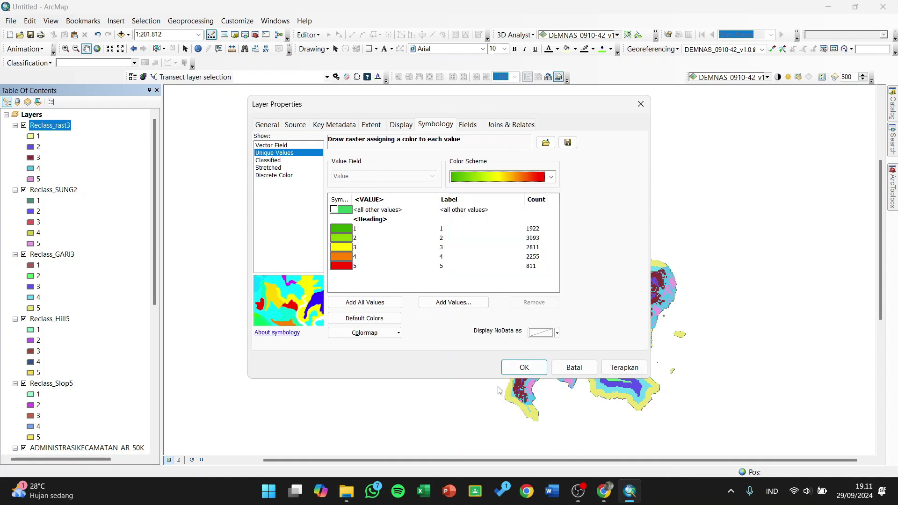
click(519, 367)
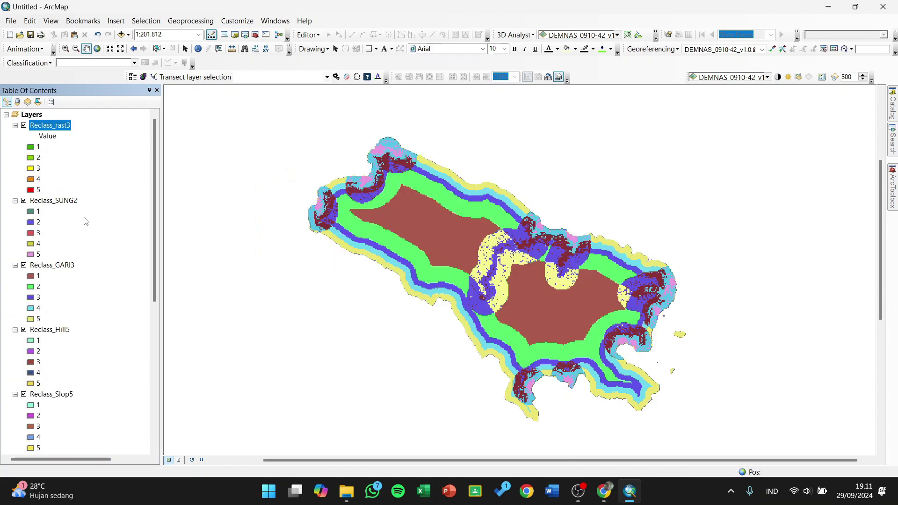
Step: Apply the green-yellow-red color scheme to the unique values of the Reclass_SUNG2 layer
right_click(64, 202)
click(98, 363)
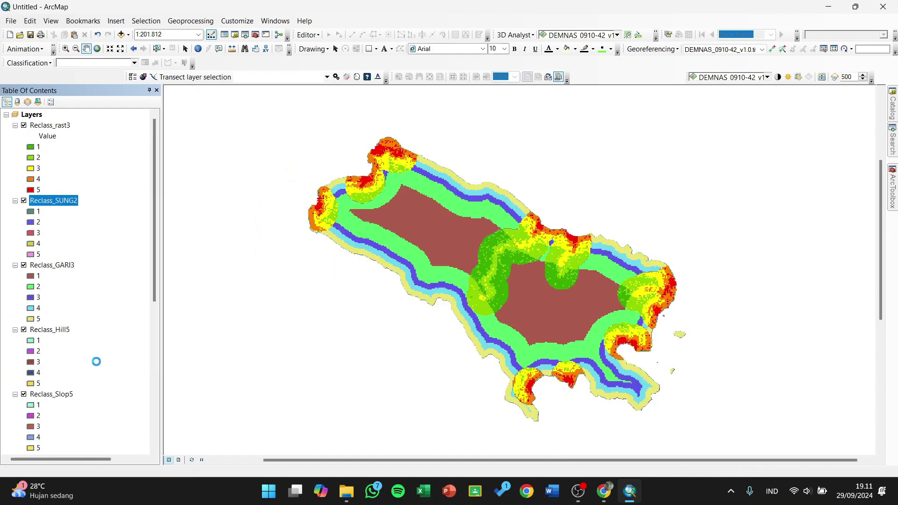
click(499, 176)
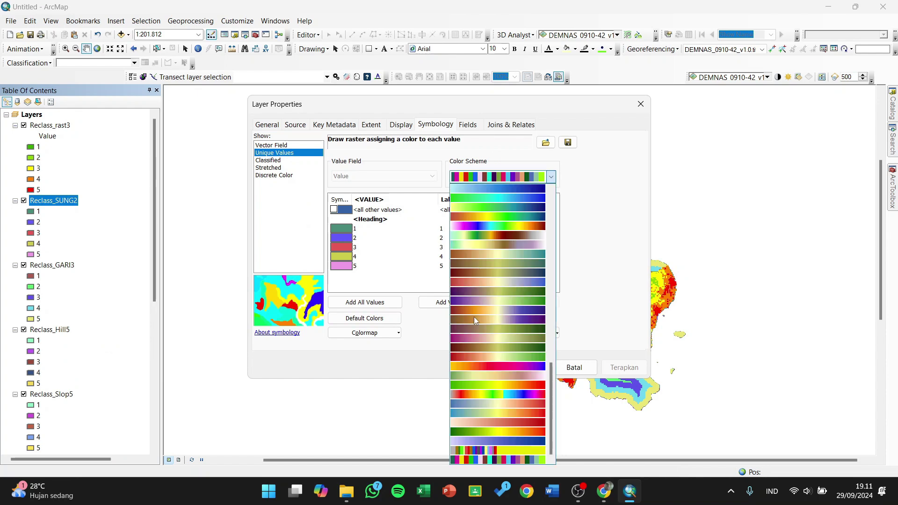
click(480, 388)
click(521, 366)
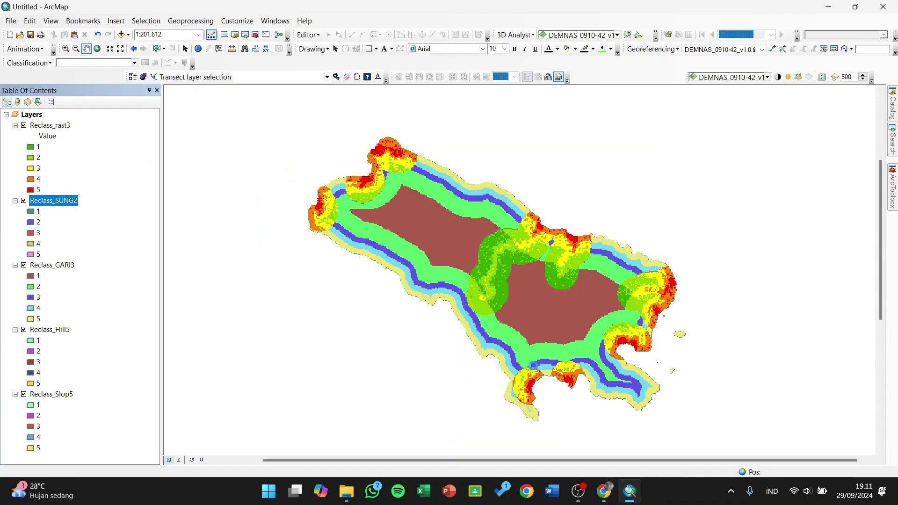
Step: Apply the green-yellow-red color scheme to the unique values of the Reclass_GARI3 layer
right_click(65, 277)
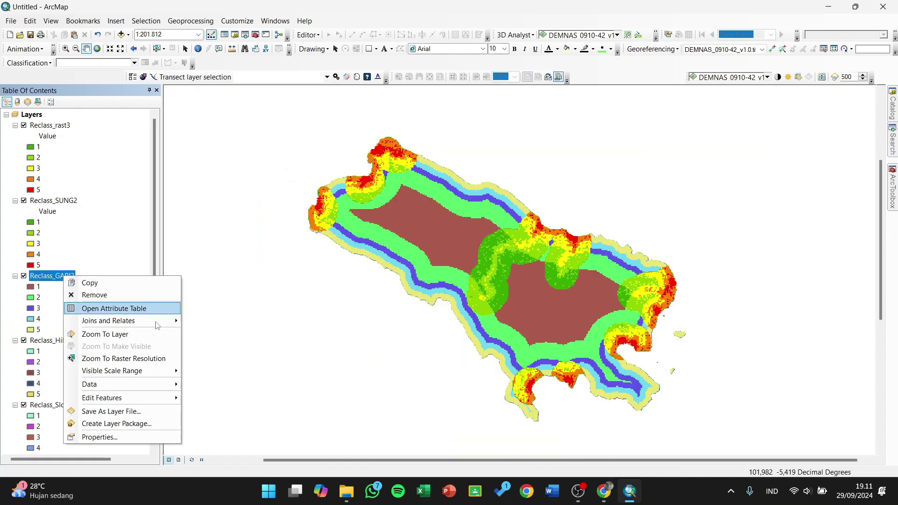
click(106, 436)
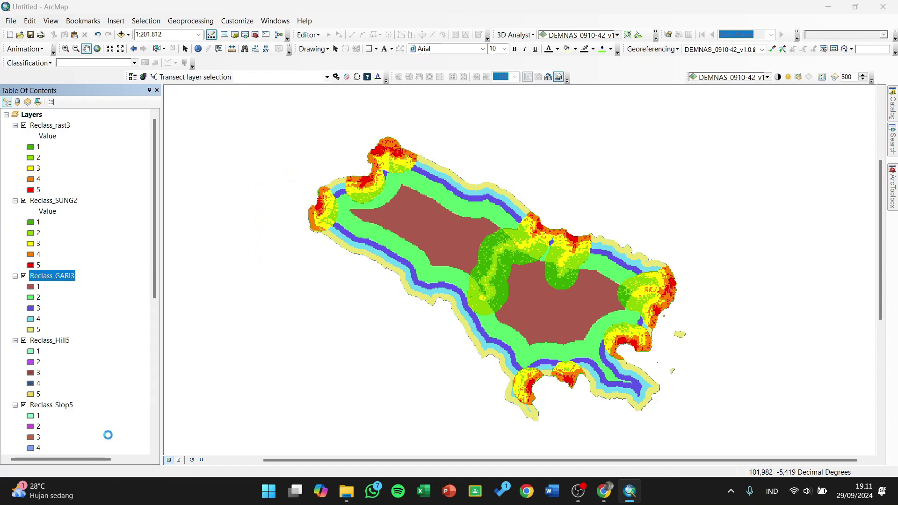
click(476, 172)
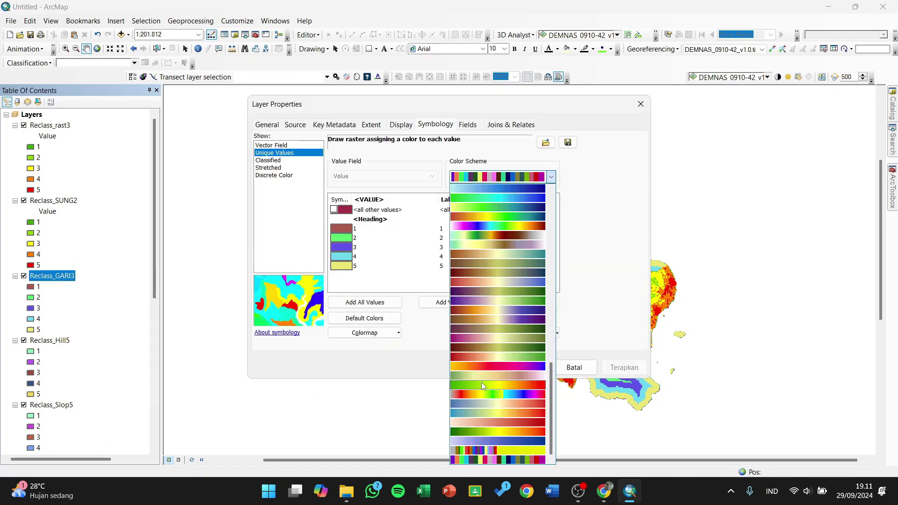
click(482, 388)
click(523, 367)
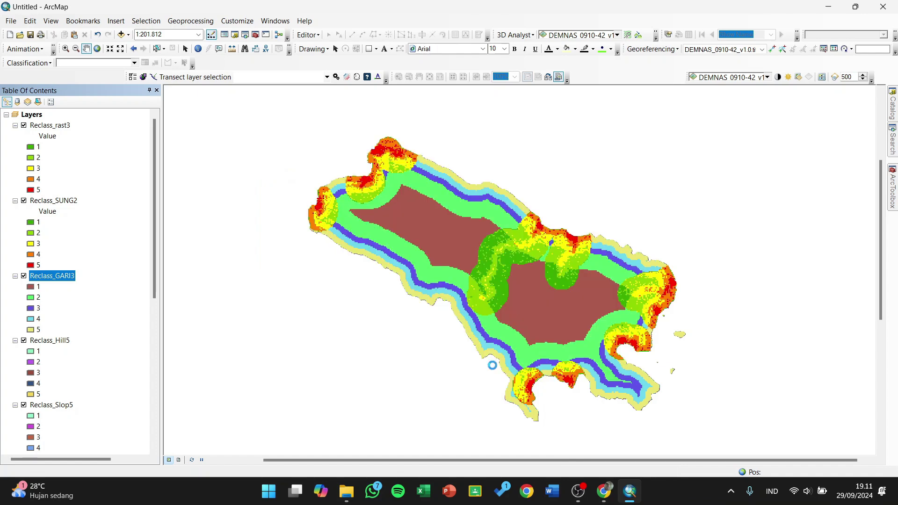
Step: Apply the green-yellow-red color scheme to the unique values of the Reclass_Hill5 layer
scroll(55, 342, down, 1)
right_click(53, 320)
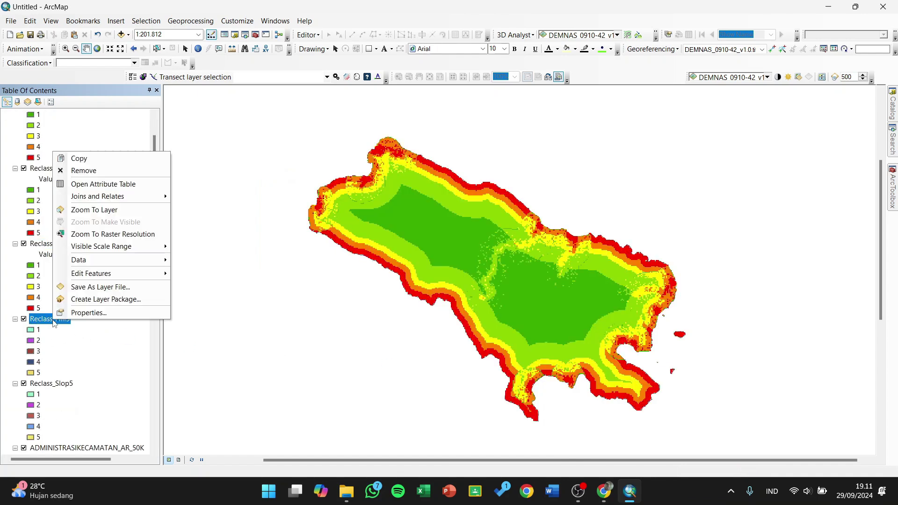
click(89, 312)
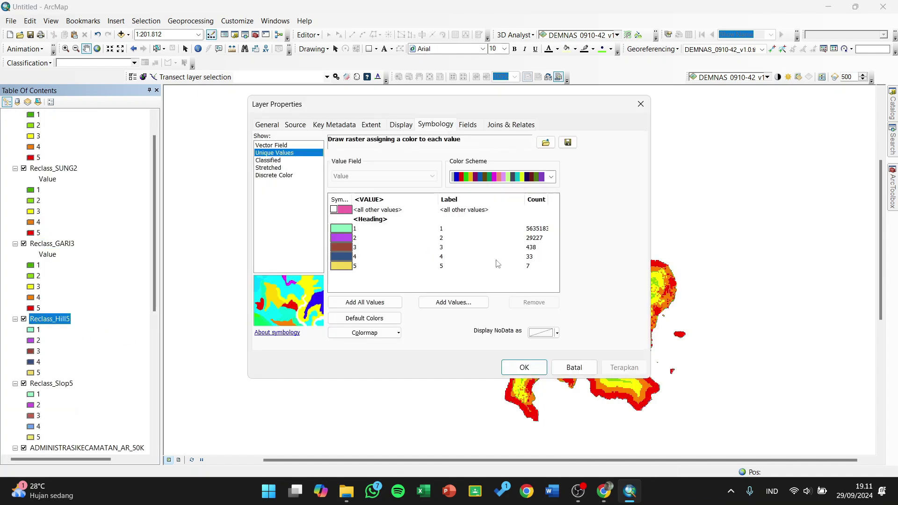
click(510, 179)
click(516, 394)
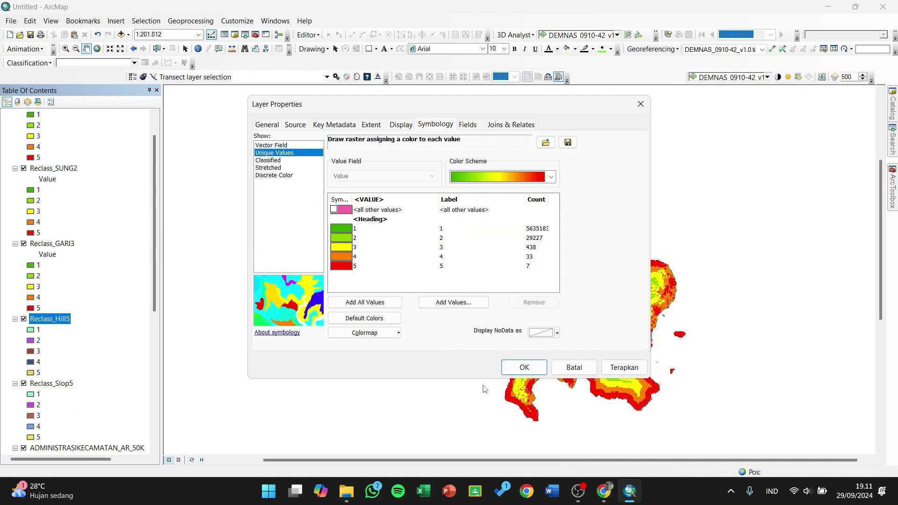
click(522, 367)
Step: Apply the green-yellow-red color scheme to the unique values of the Reclass_Slop5 layer
right_click(53, 394)
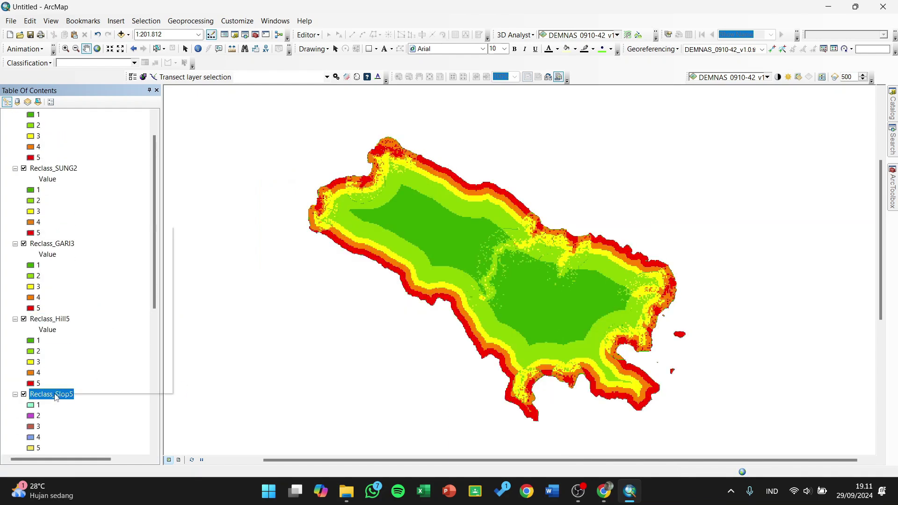
click(91, 386)
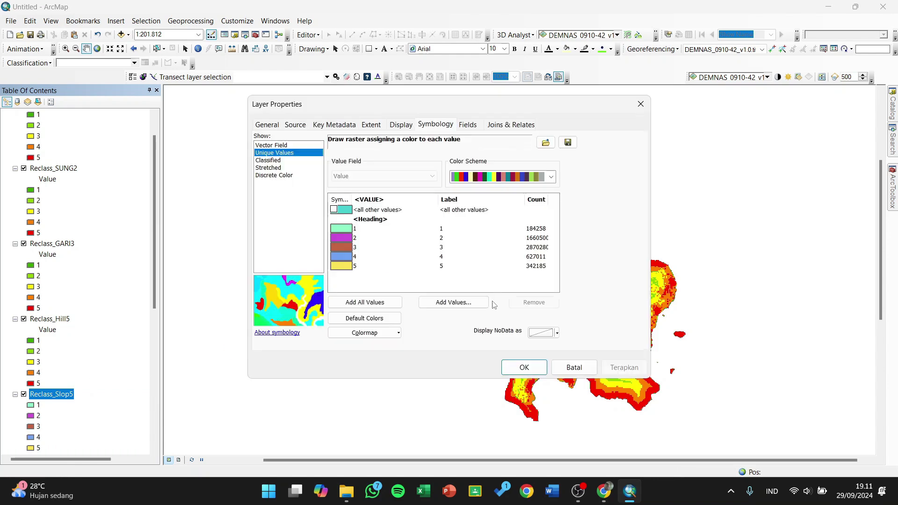
click(513, 178)
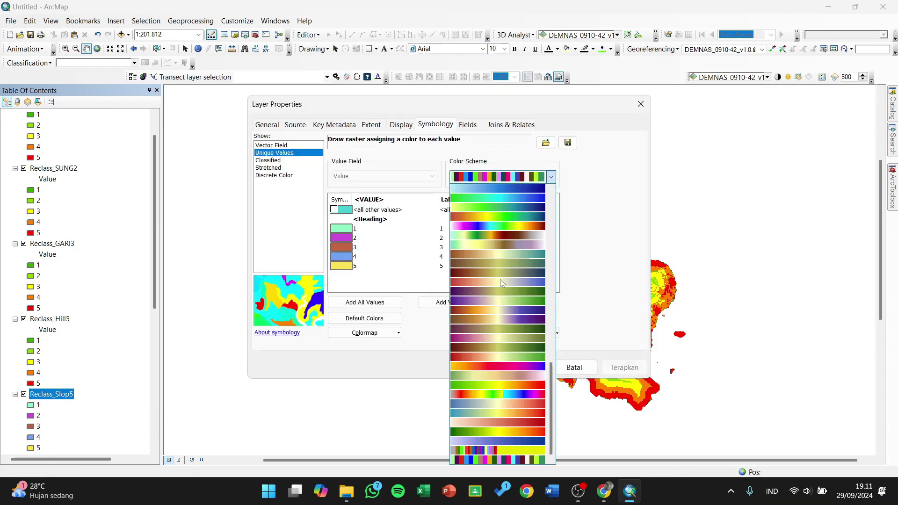
click(500, 386)
click(523, 367)
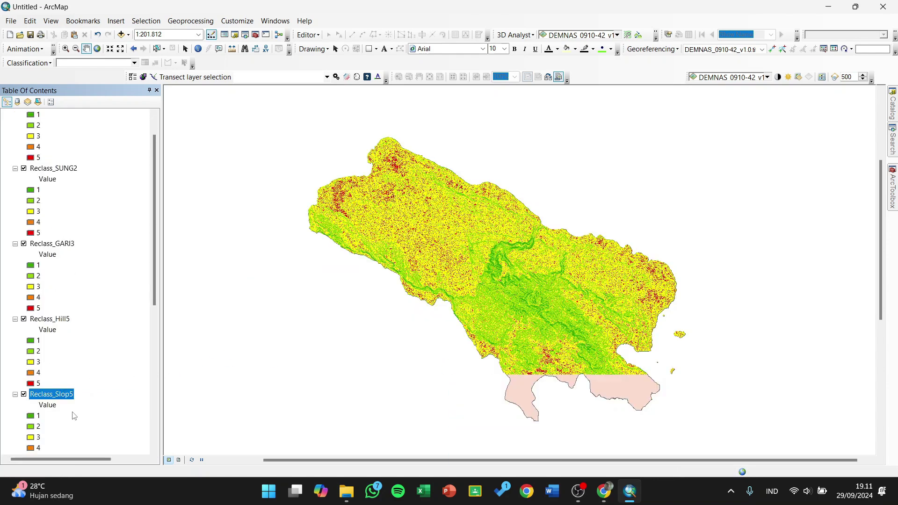
Step: Collapse the legends of rastercalc__final and ADMINISTRASIKECAMATAN_AR_50K, and hide the ADMINISTRASIKECAMATAN_AR_50K layer
scroll(156, 275, down, 4)
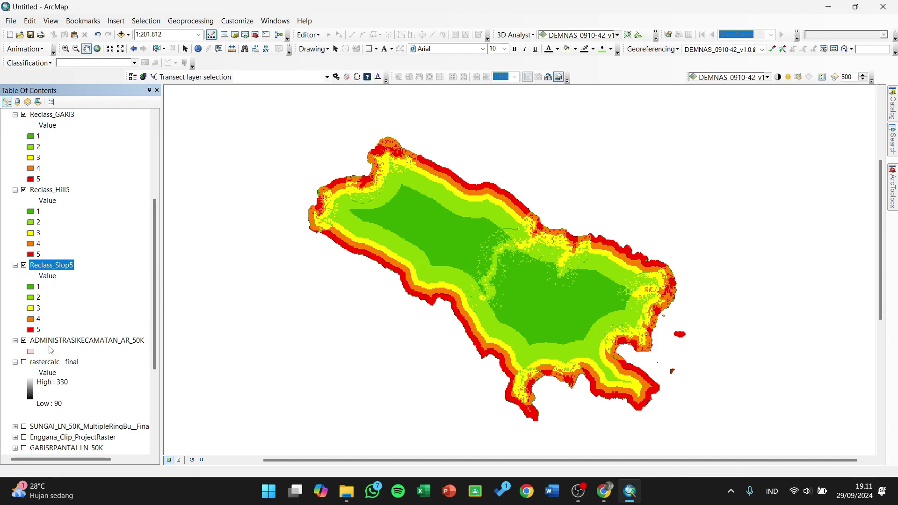
click(15, 363)
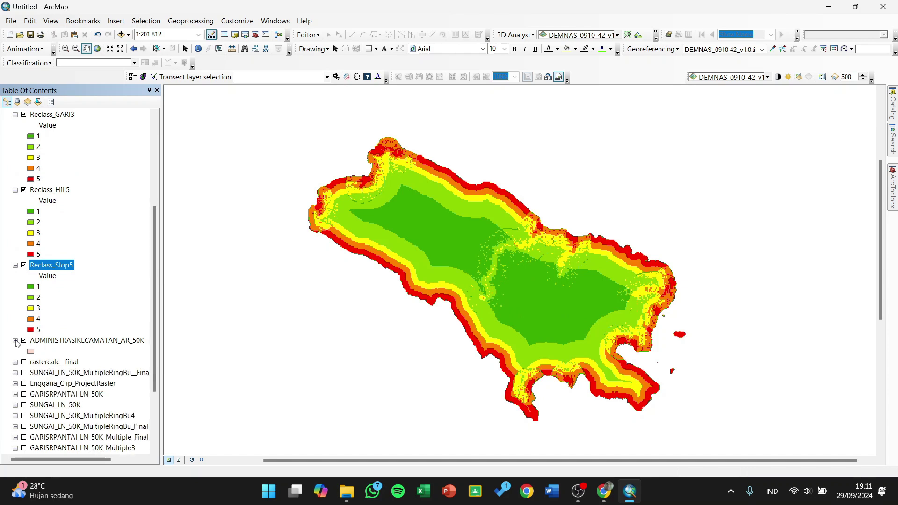
click(15, 340)
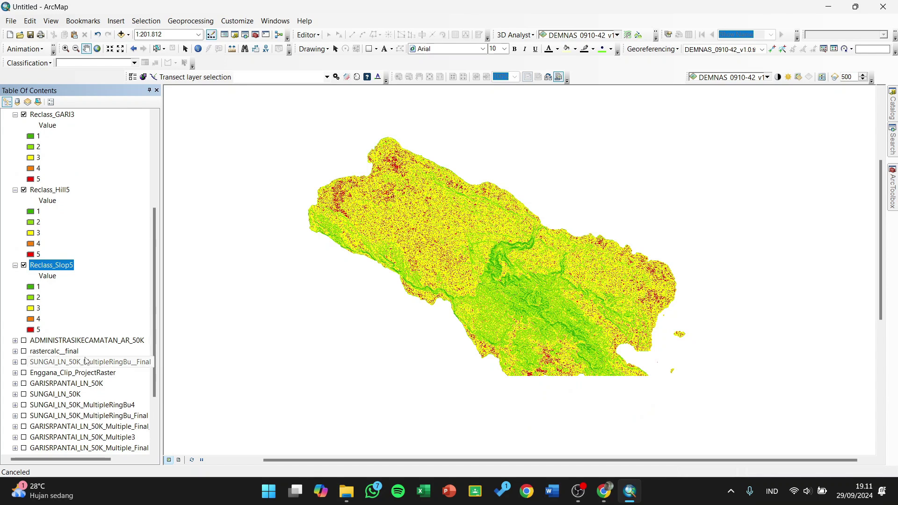
click(426, 257)
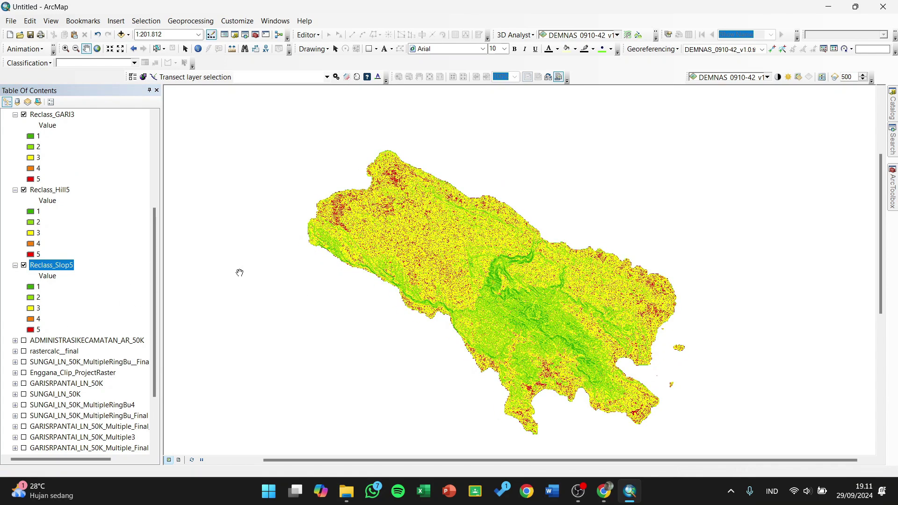
drag(237, 271, 236, 258)
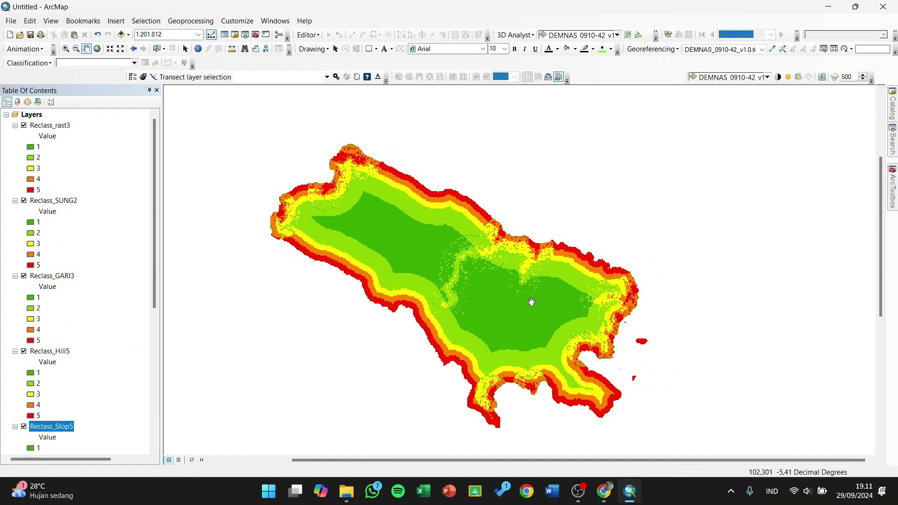
drag(513, 302, 525, 301)
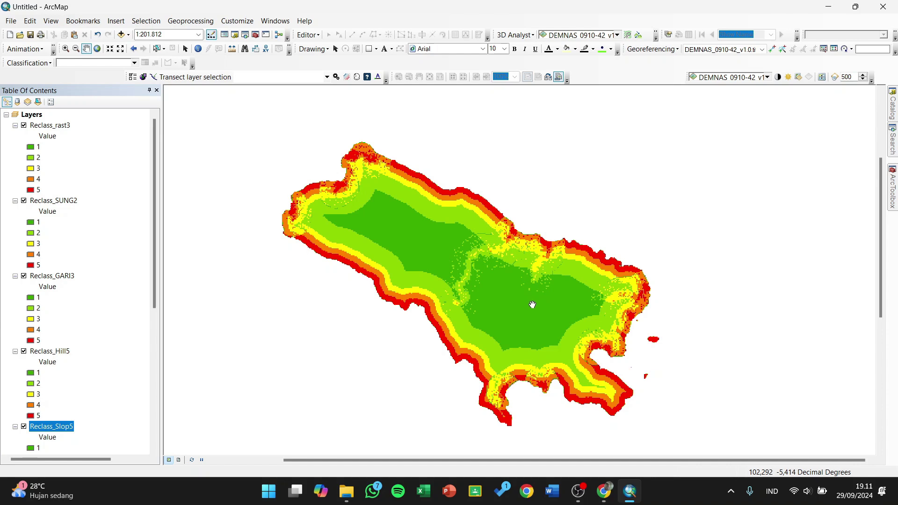
click(579, 489)
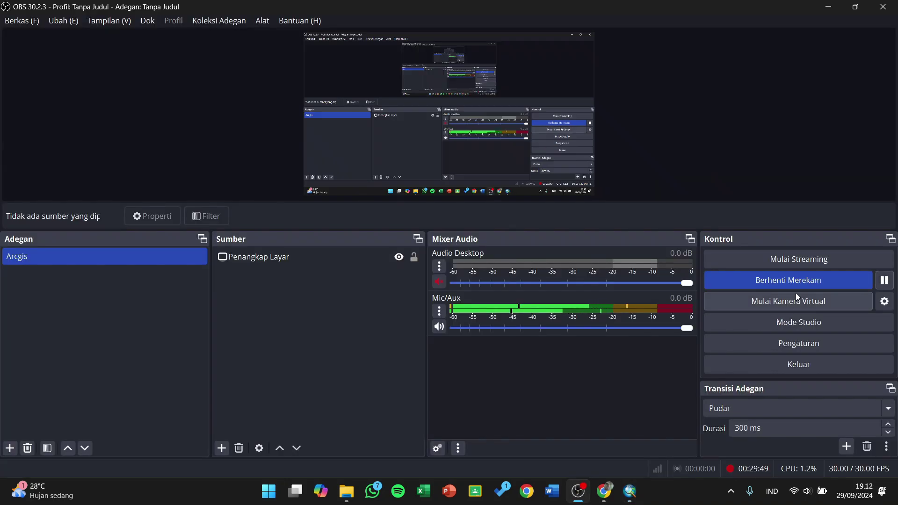
click(798, 284)
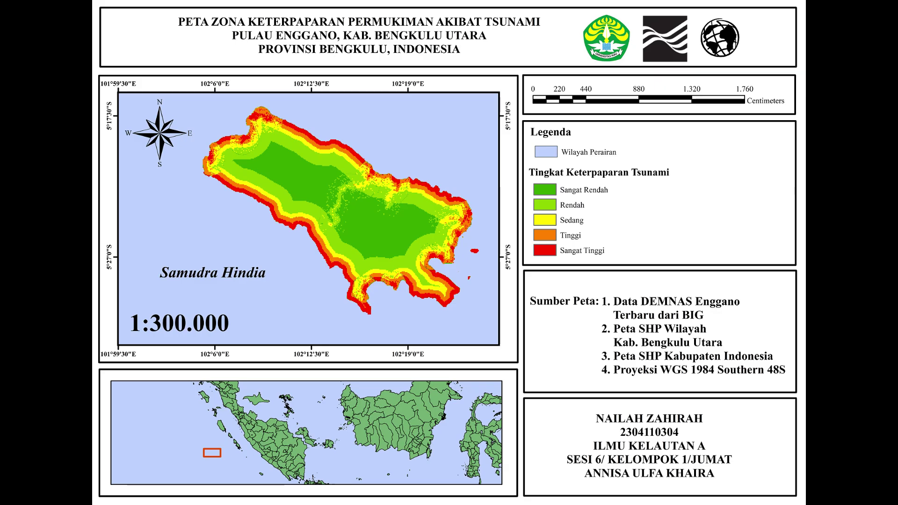